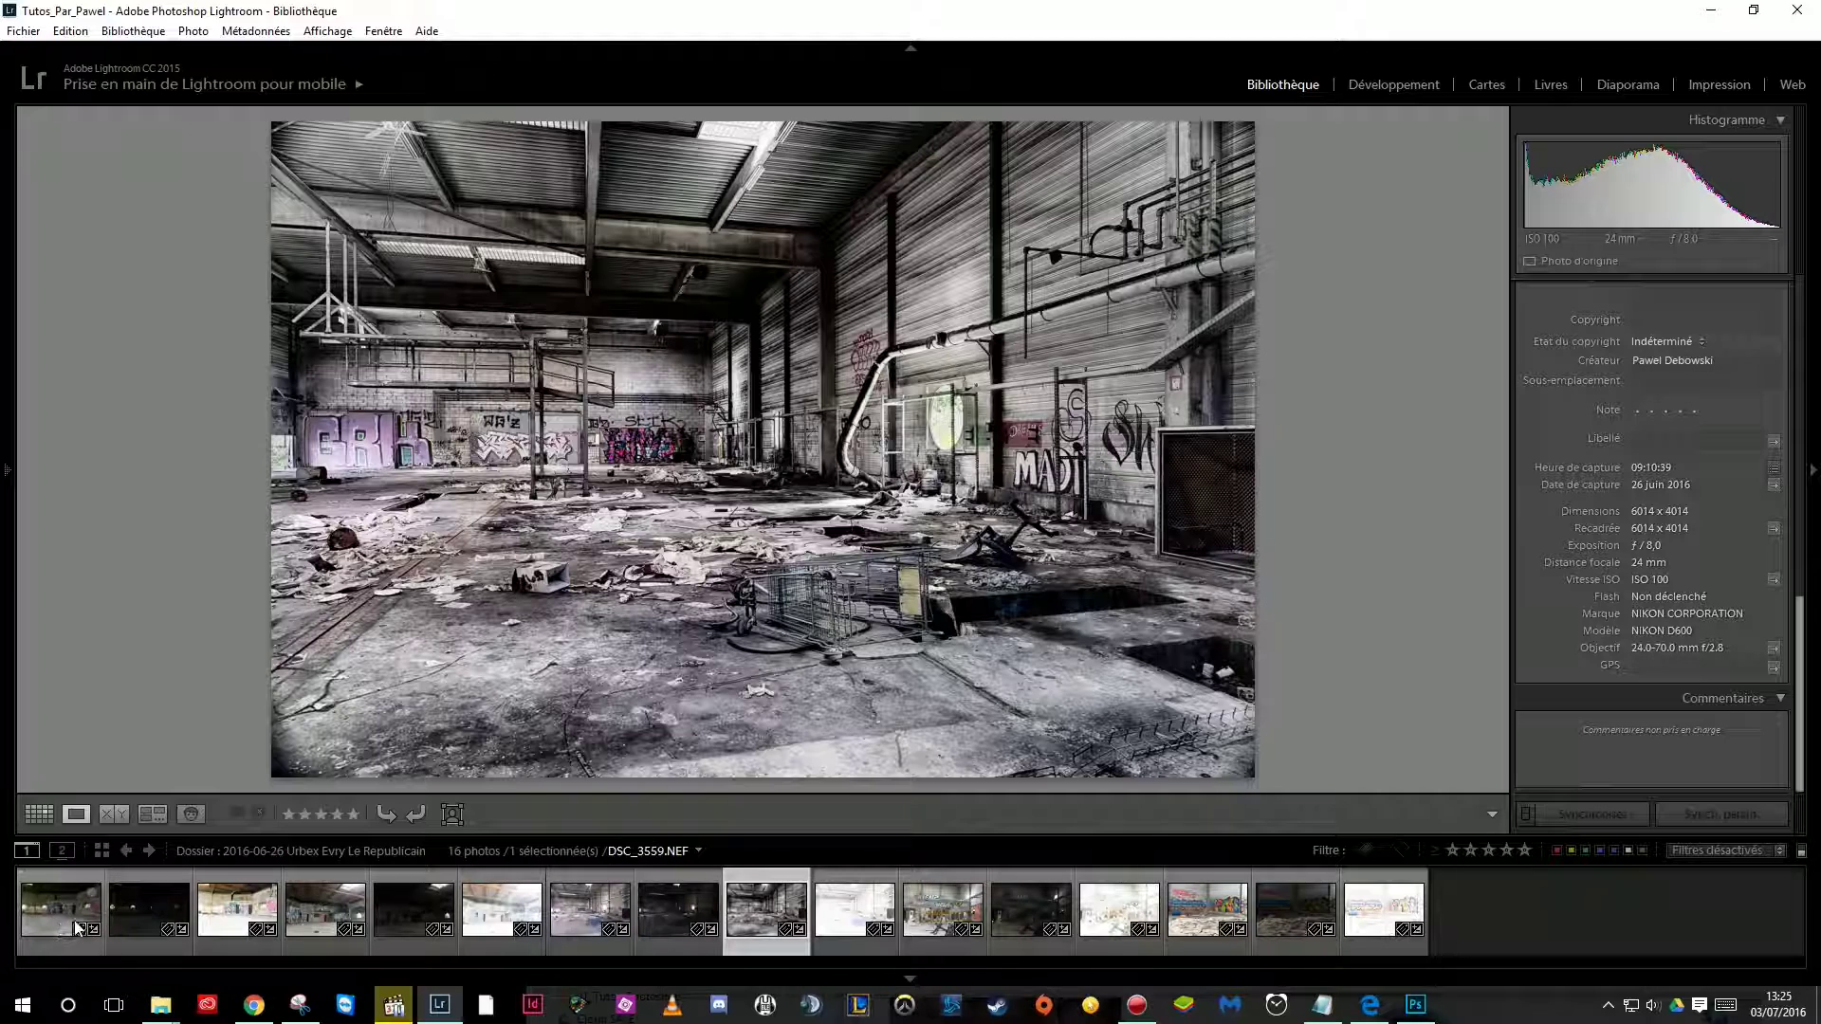
# Review the factory hall's normal, dark and bright brackets and the finished HDR image
pyautogui.click(563, 920)
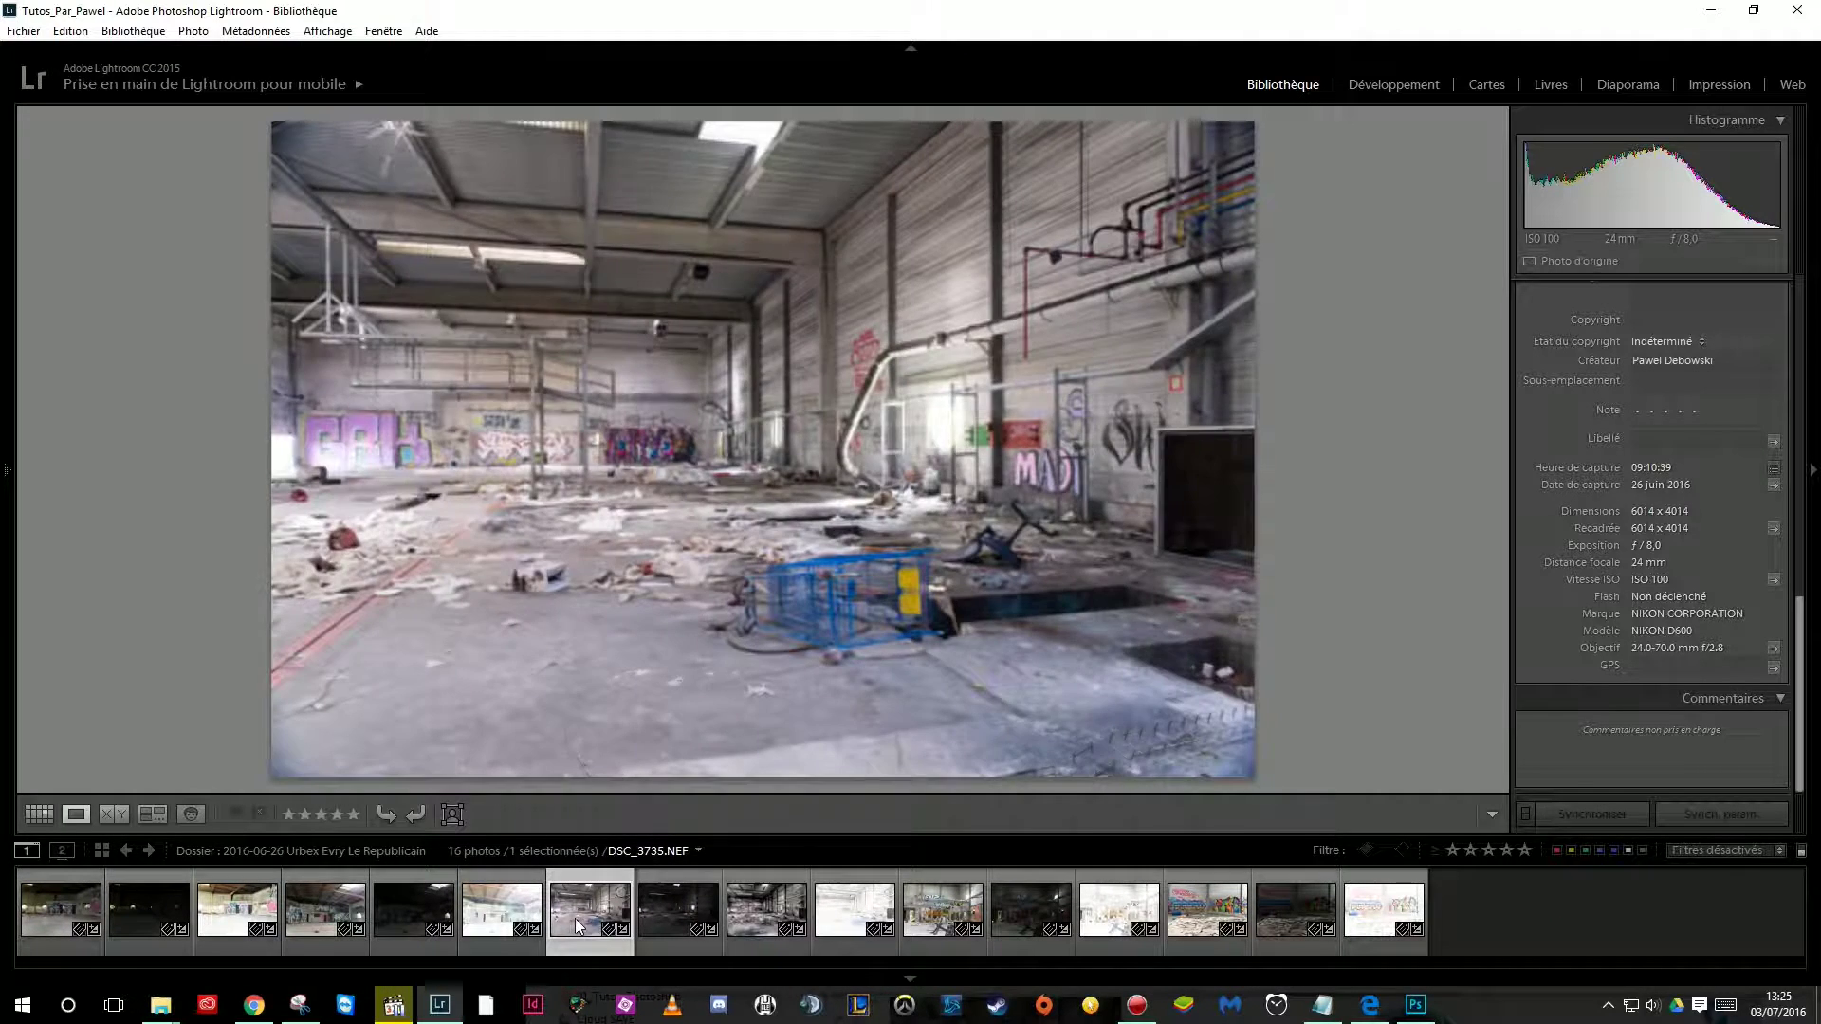
pyautogui.click(667, 920)
pyautogui.click(847, 915)
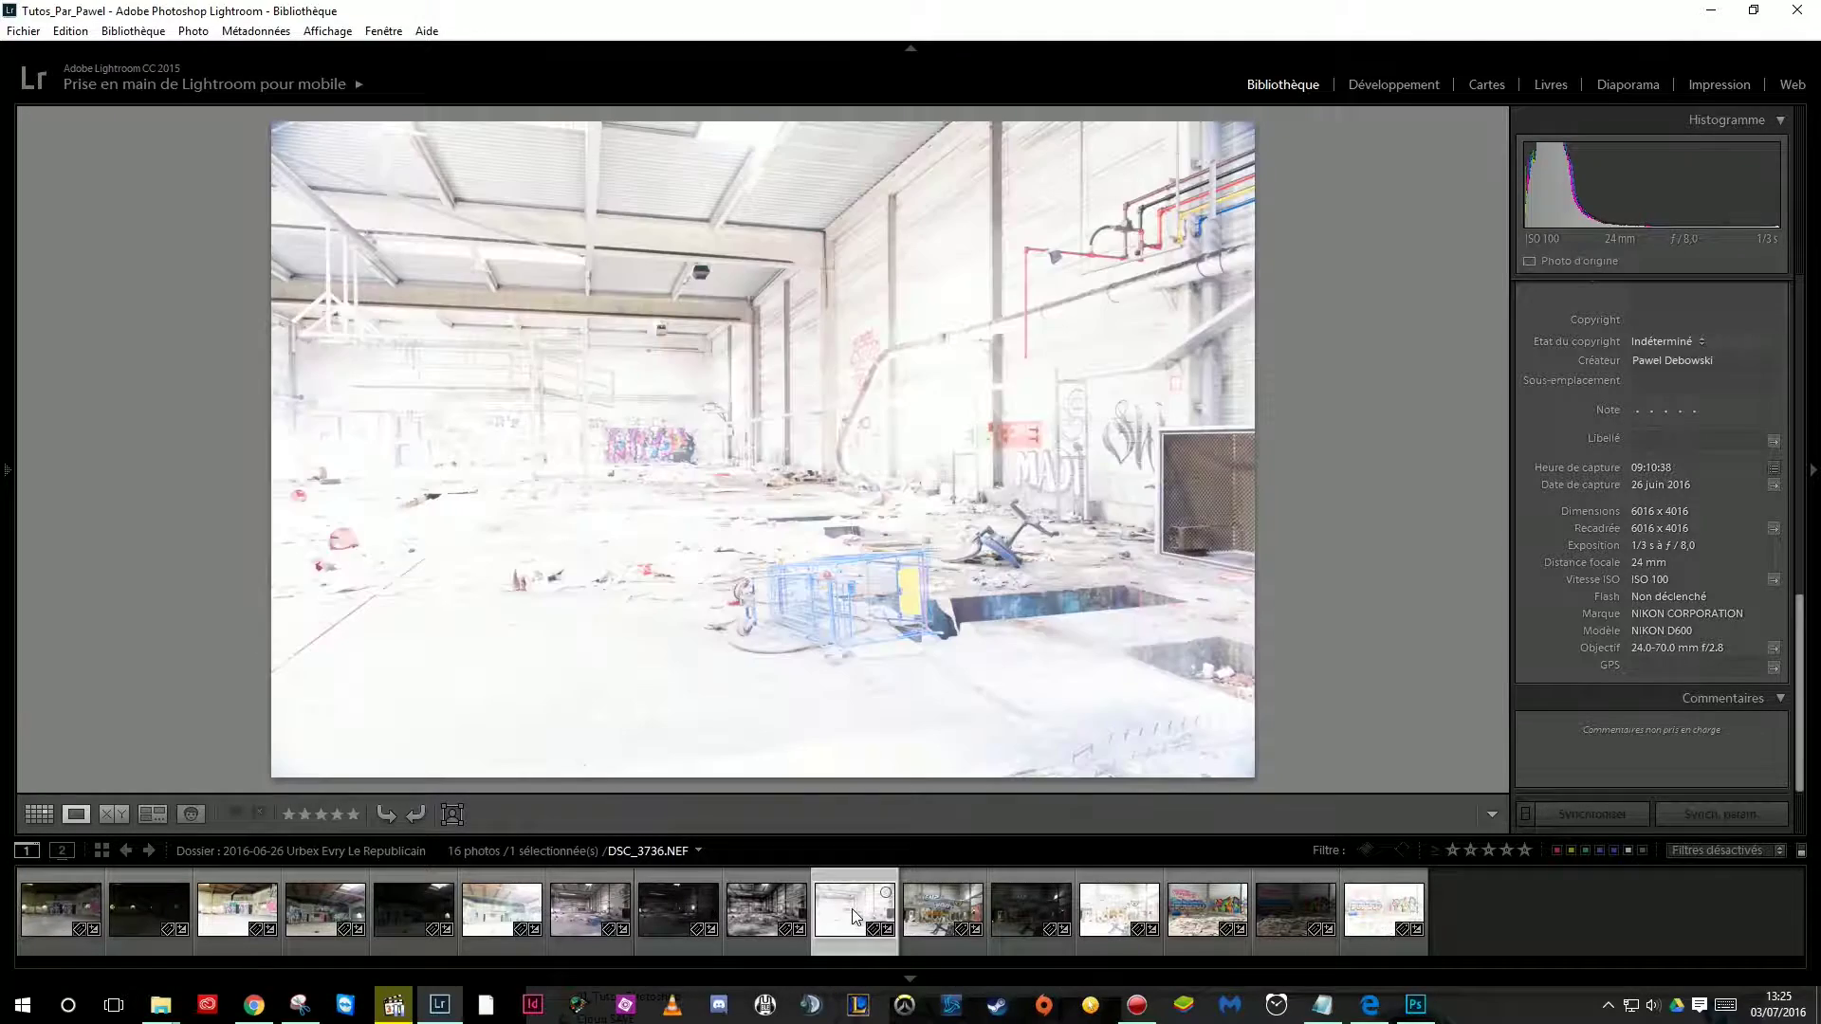
pyautogui.click(788, 908)
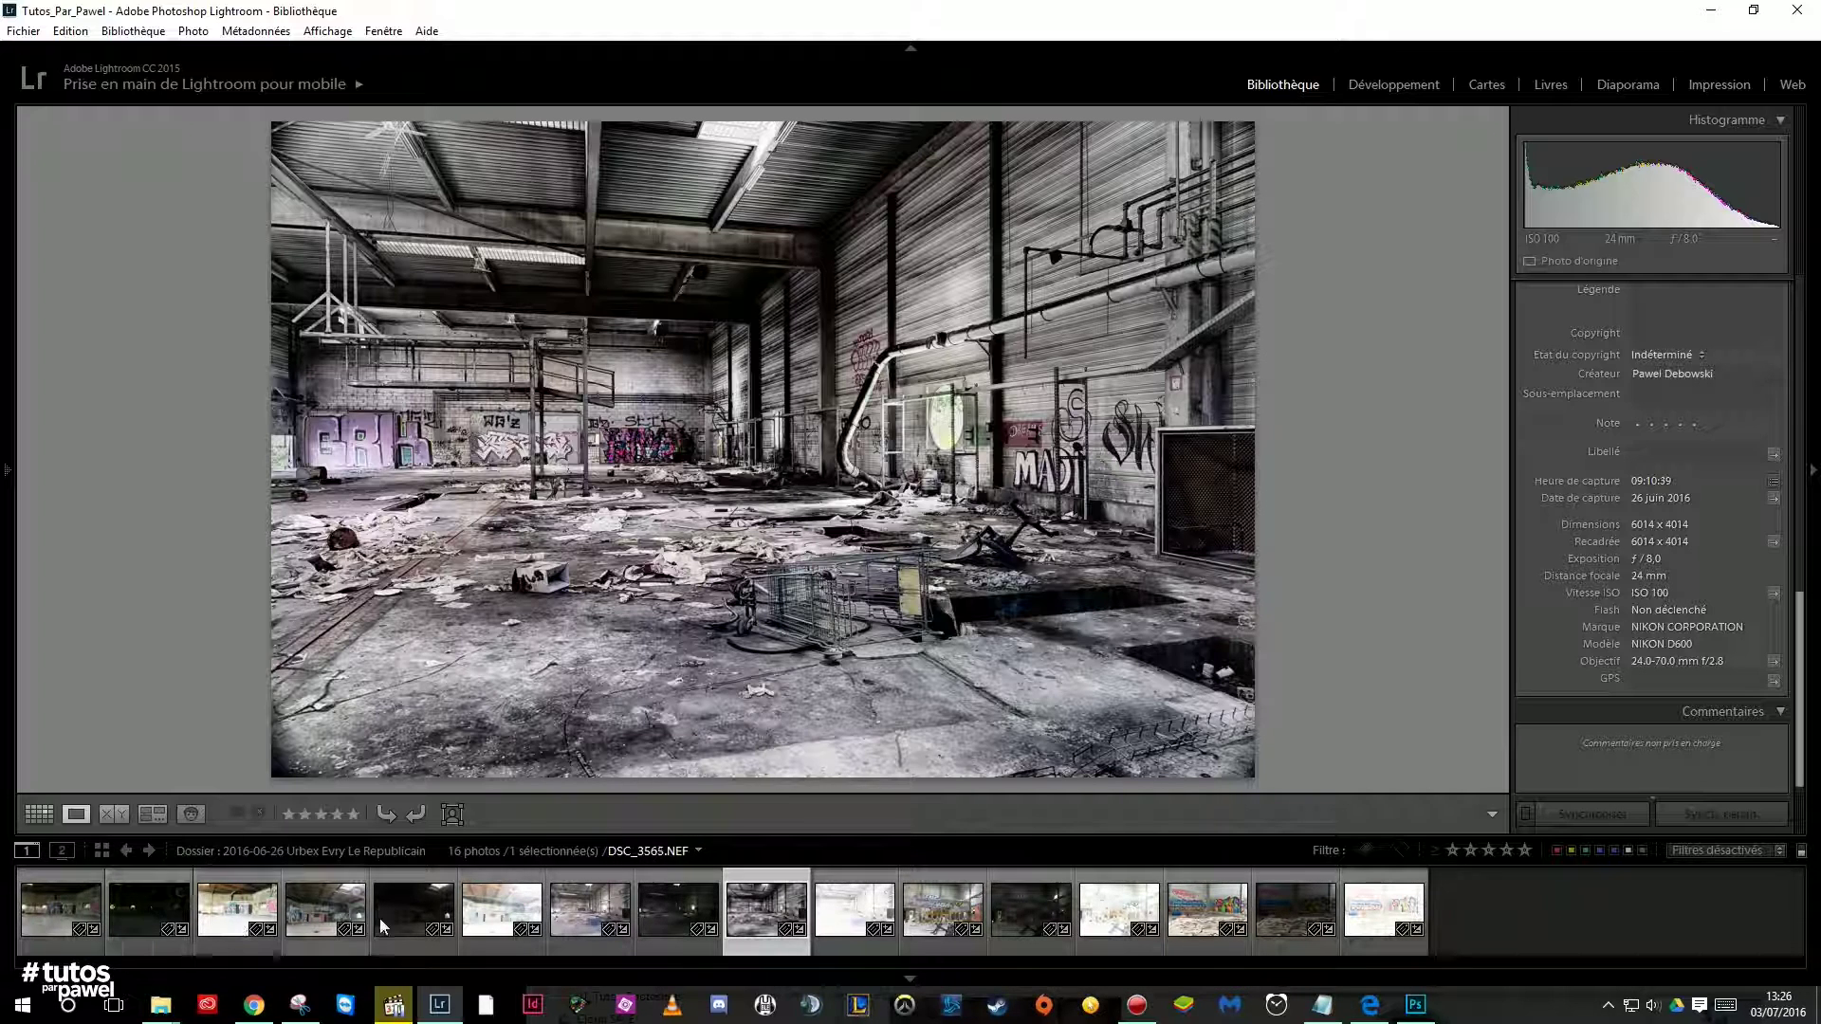
# Review the graffiti hall photo and its dark and bright bracketed exposures
pyautogui.click(49, 918)
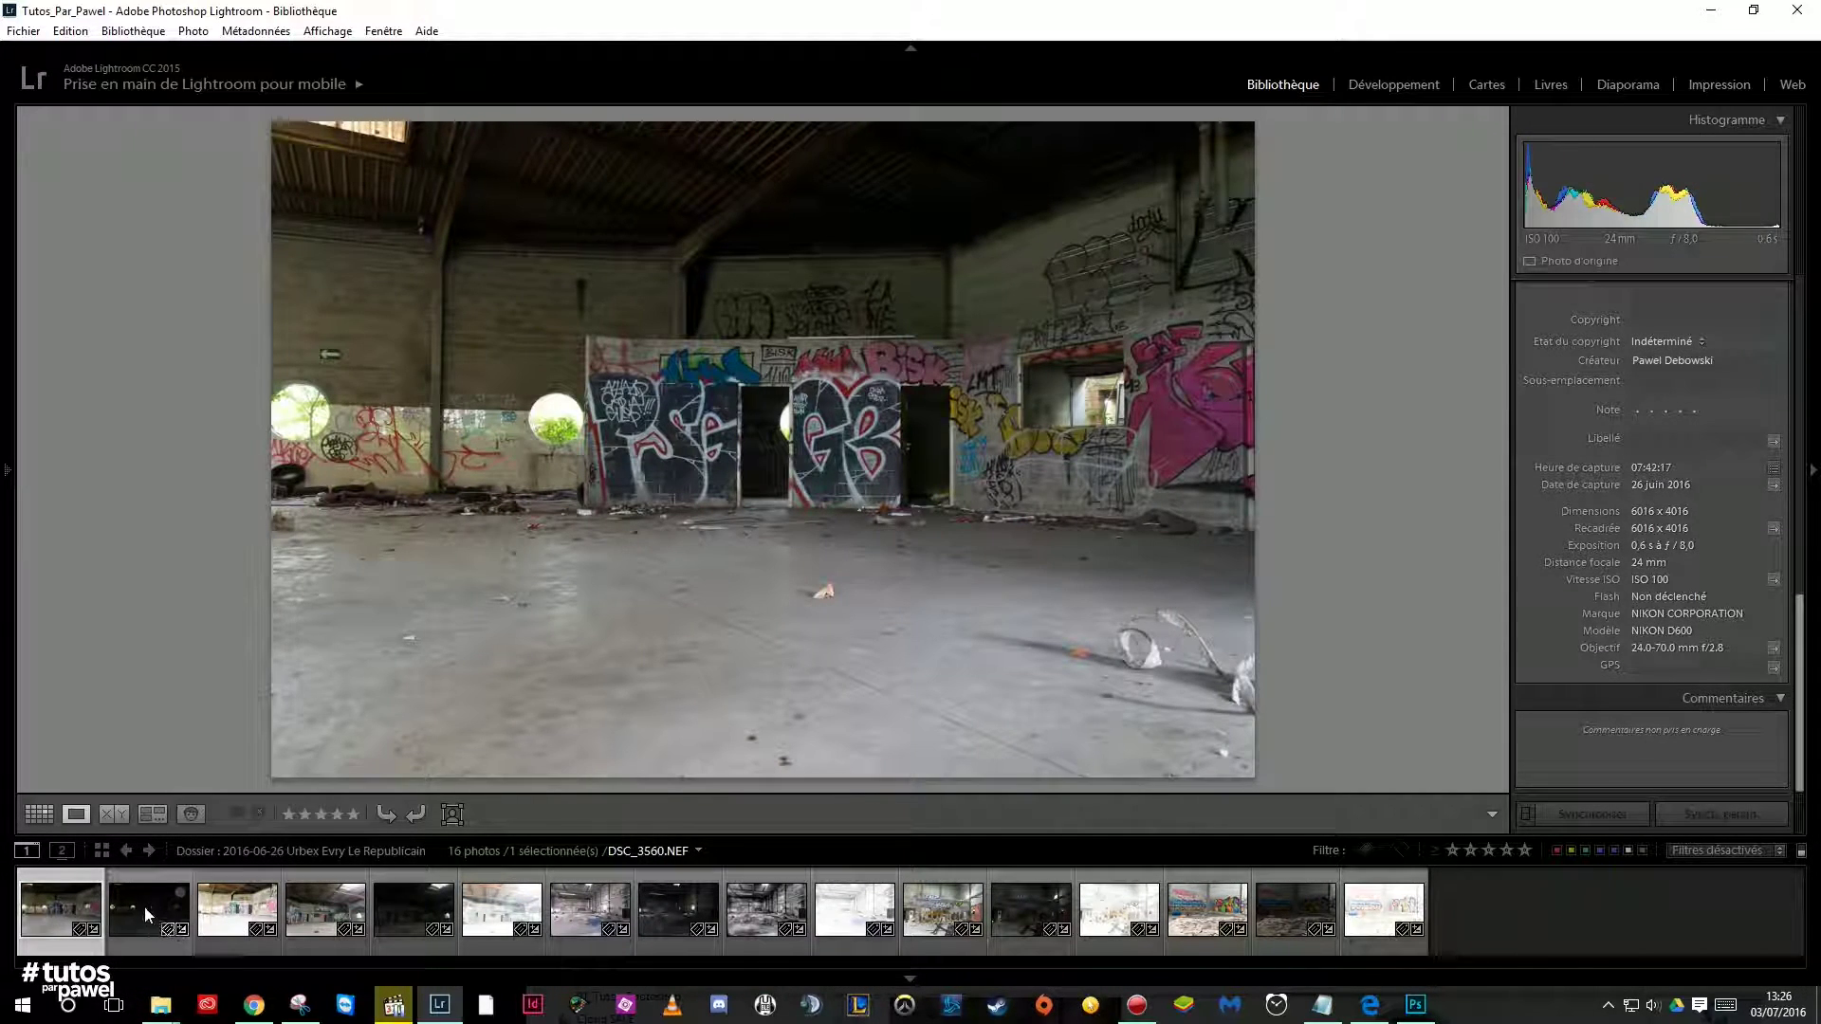
pyautogui.click(175, 925)
pyautogui.click(242, 920)
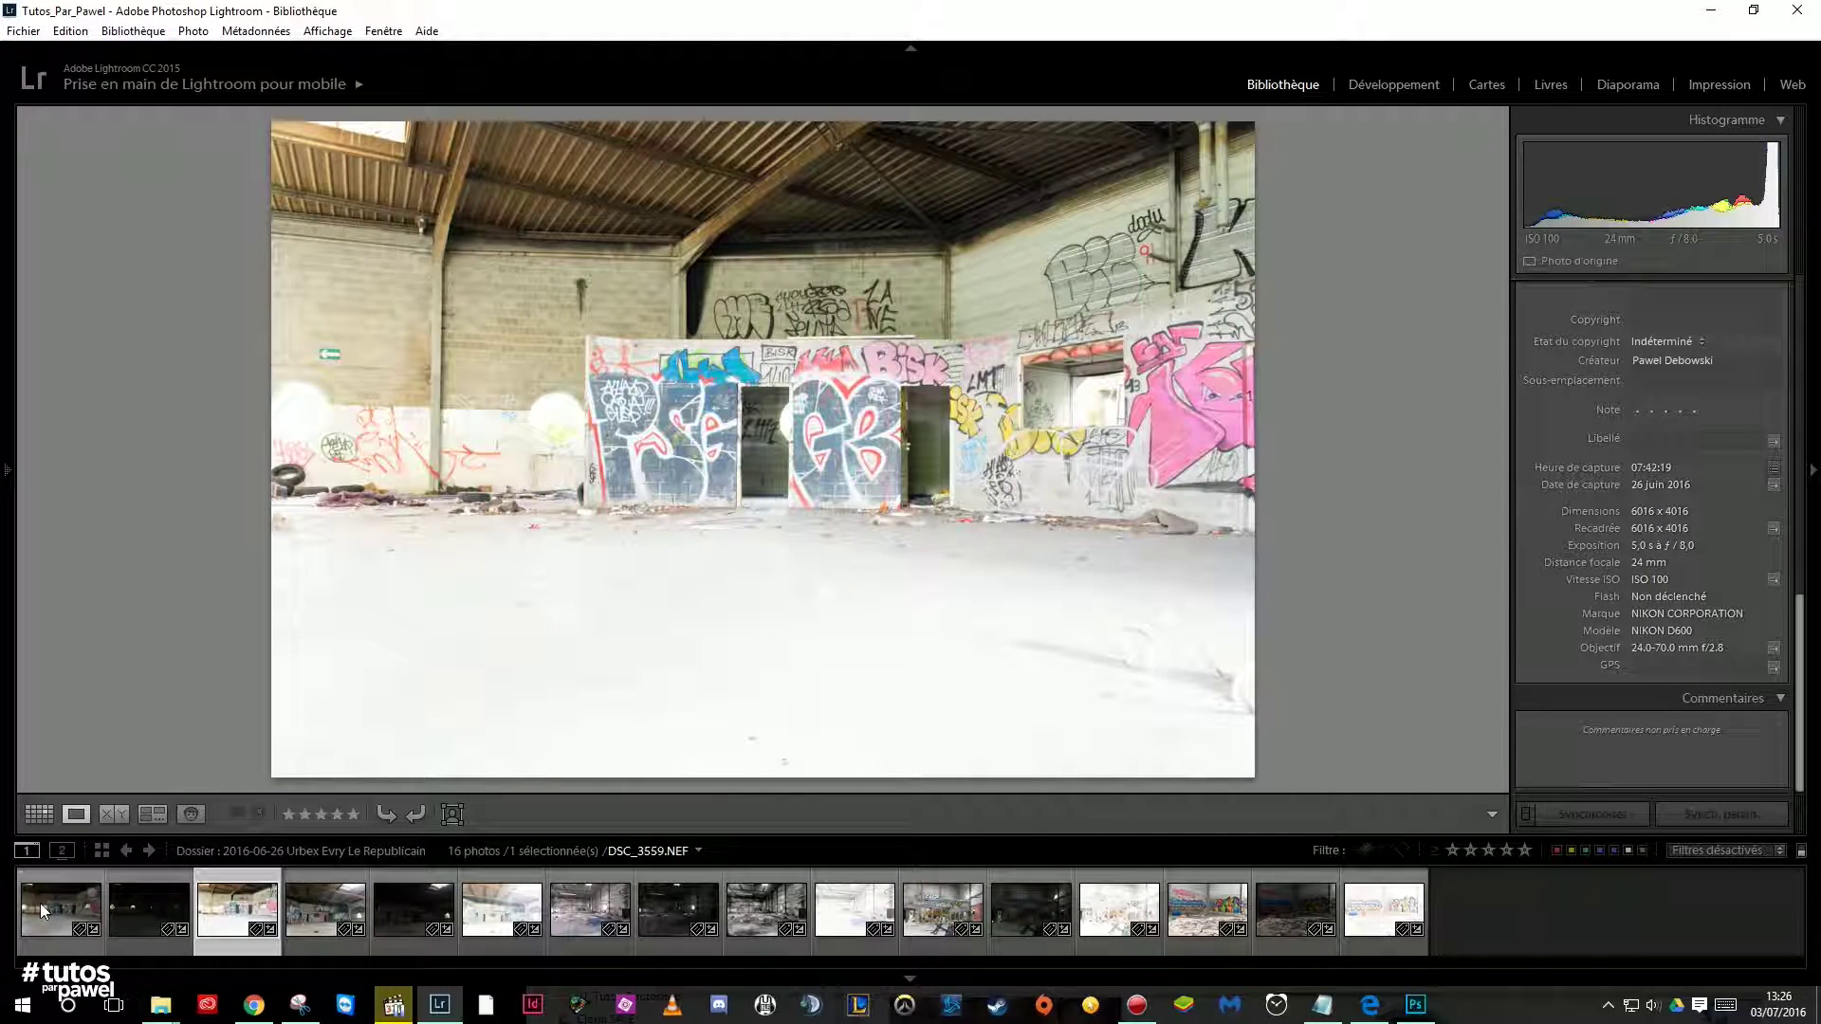
pyautogui.click(307, 906)
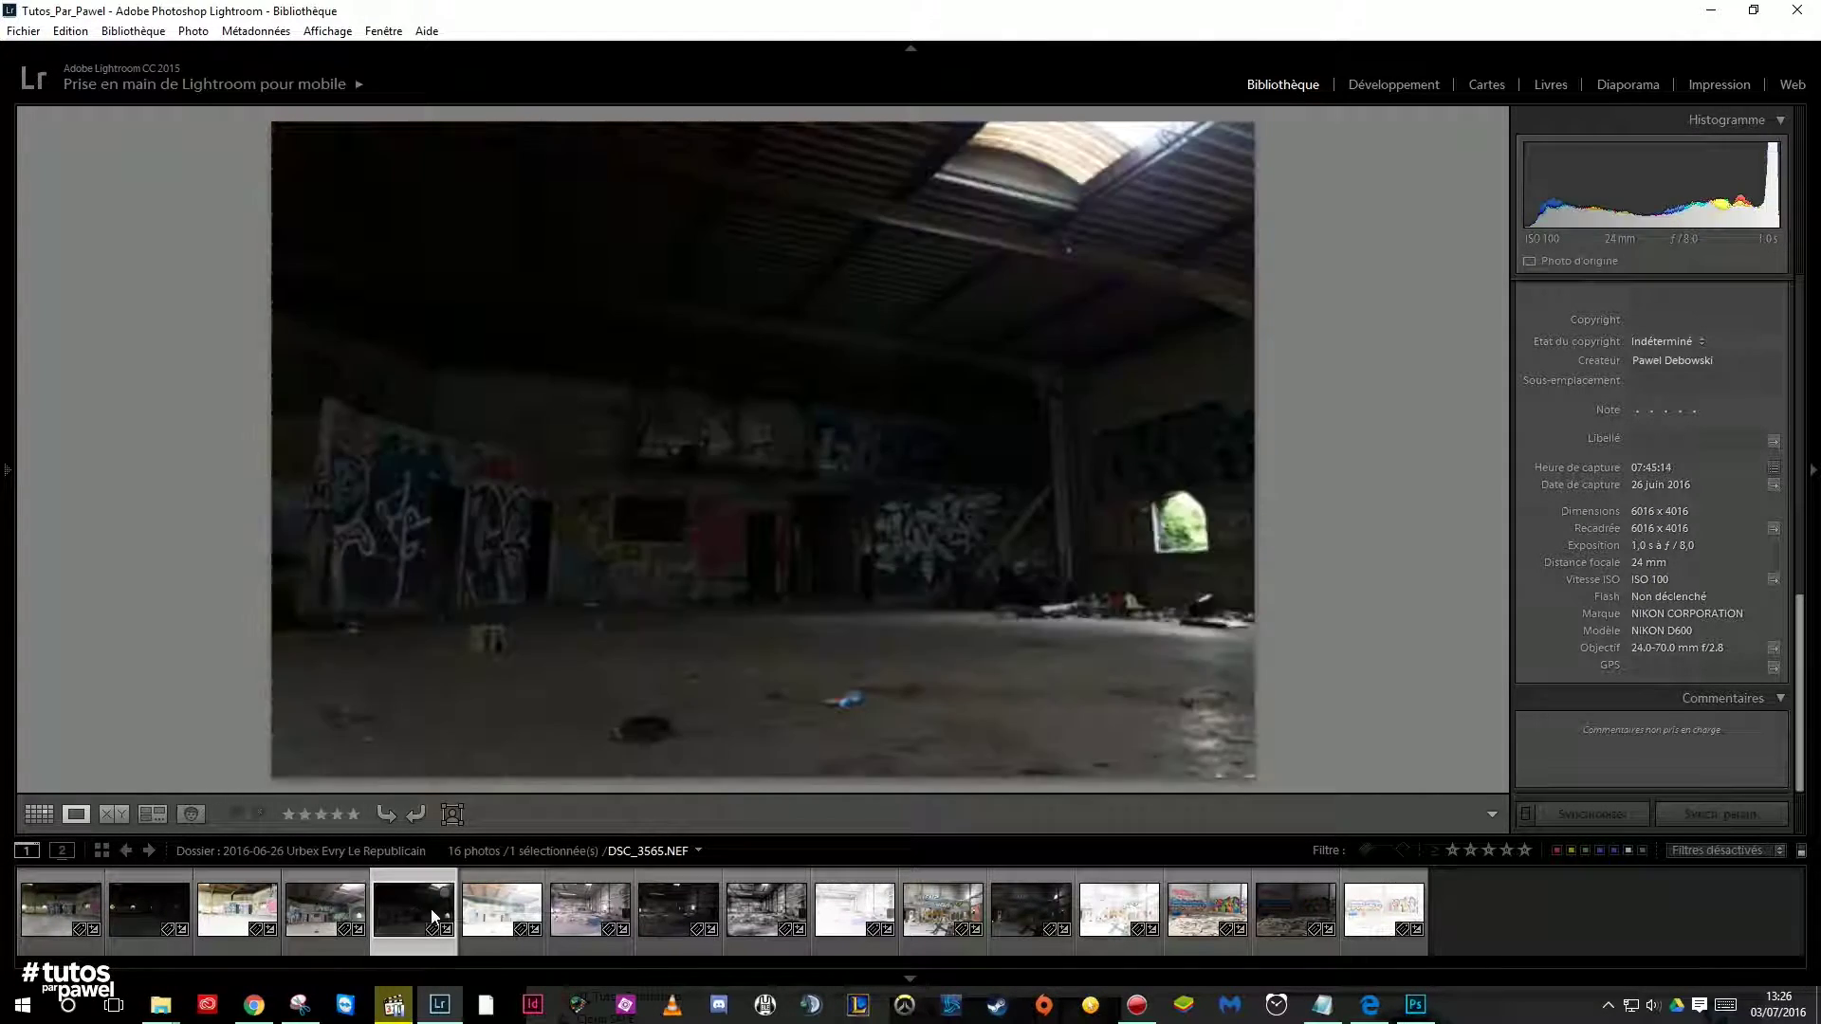
pyautogui.click(502, 911)
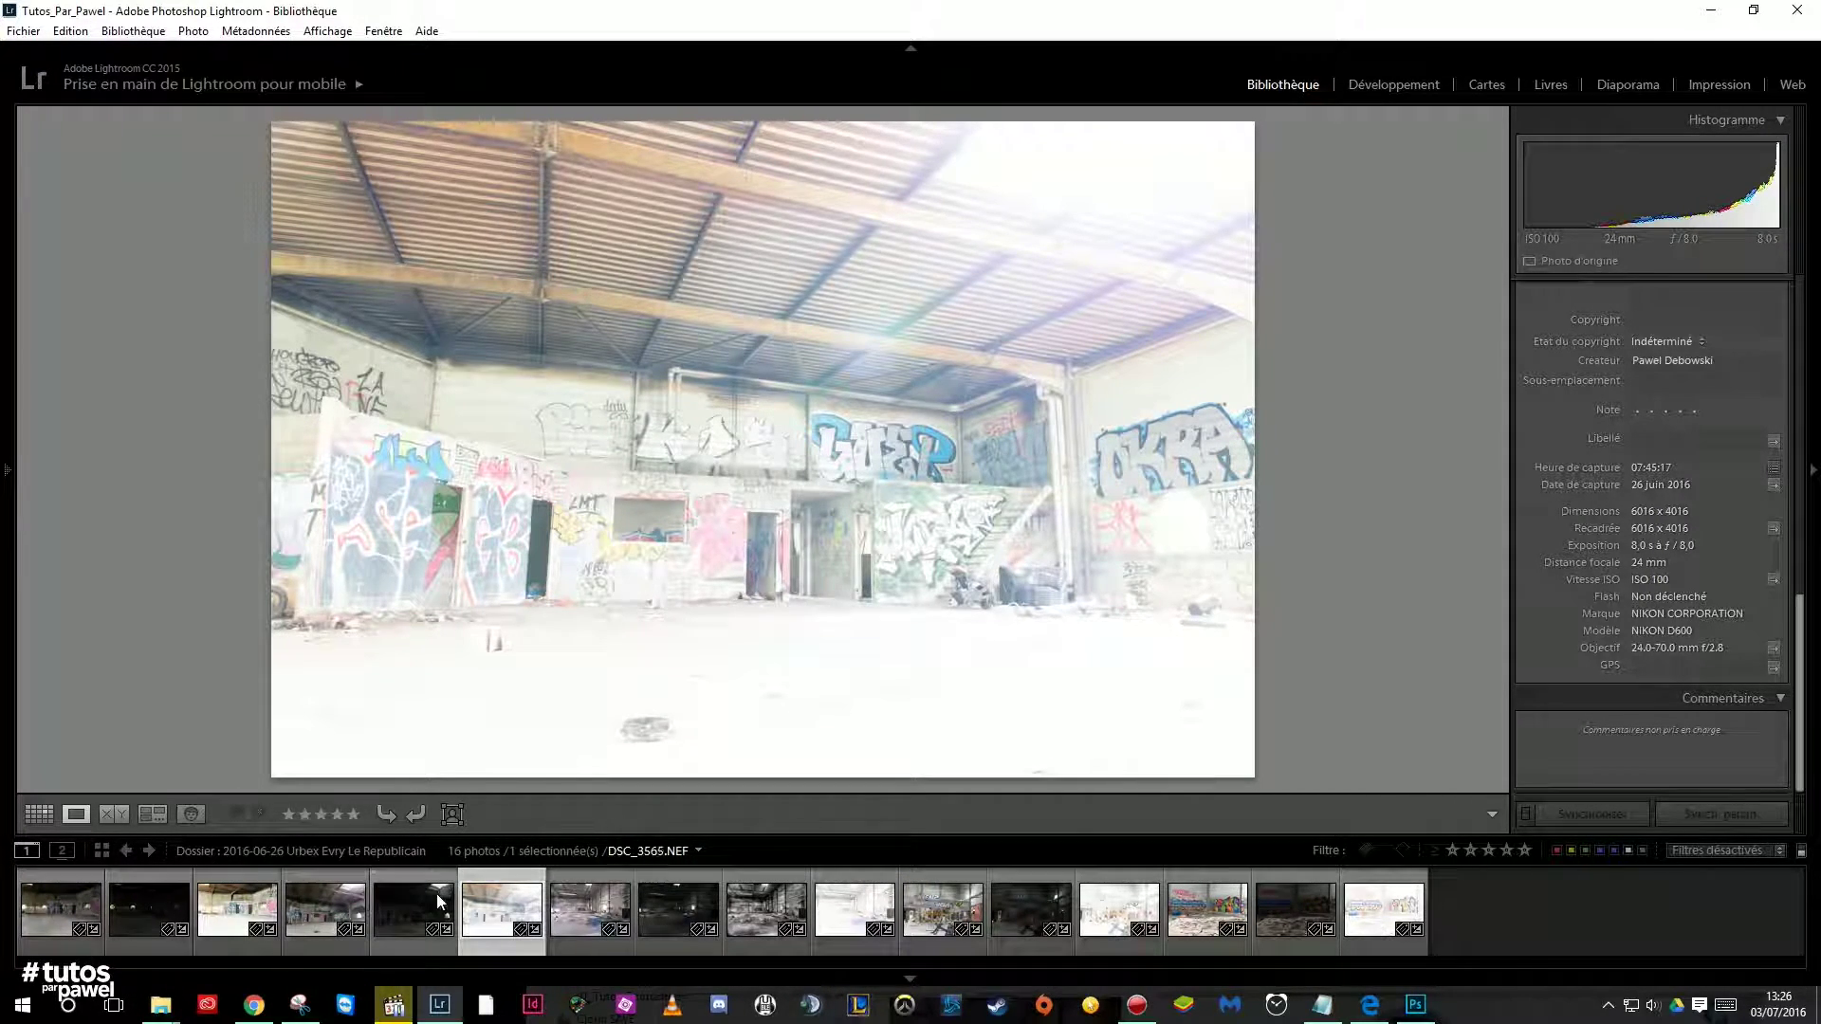
# Try selecting the fourth to sixth photos, then clear the selection
pyautogui.click(328, 922)
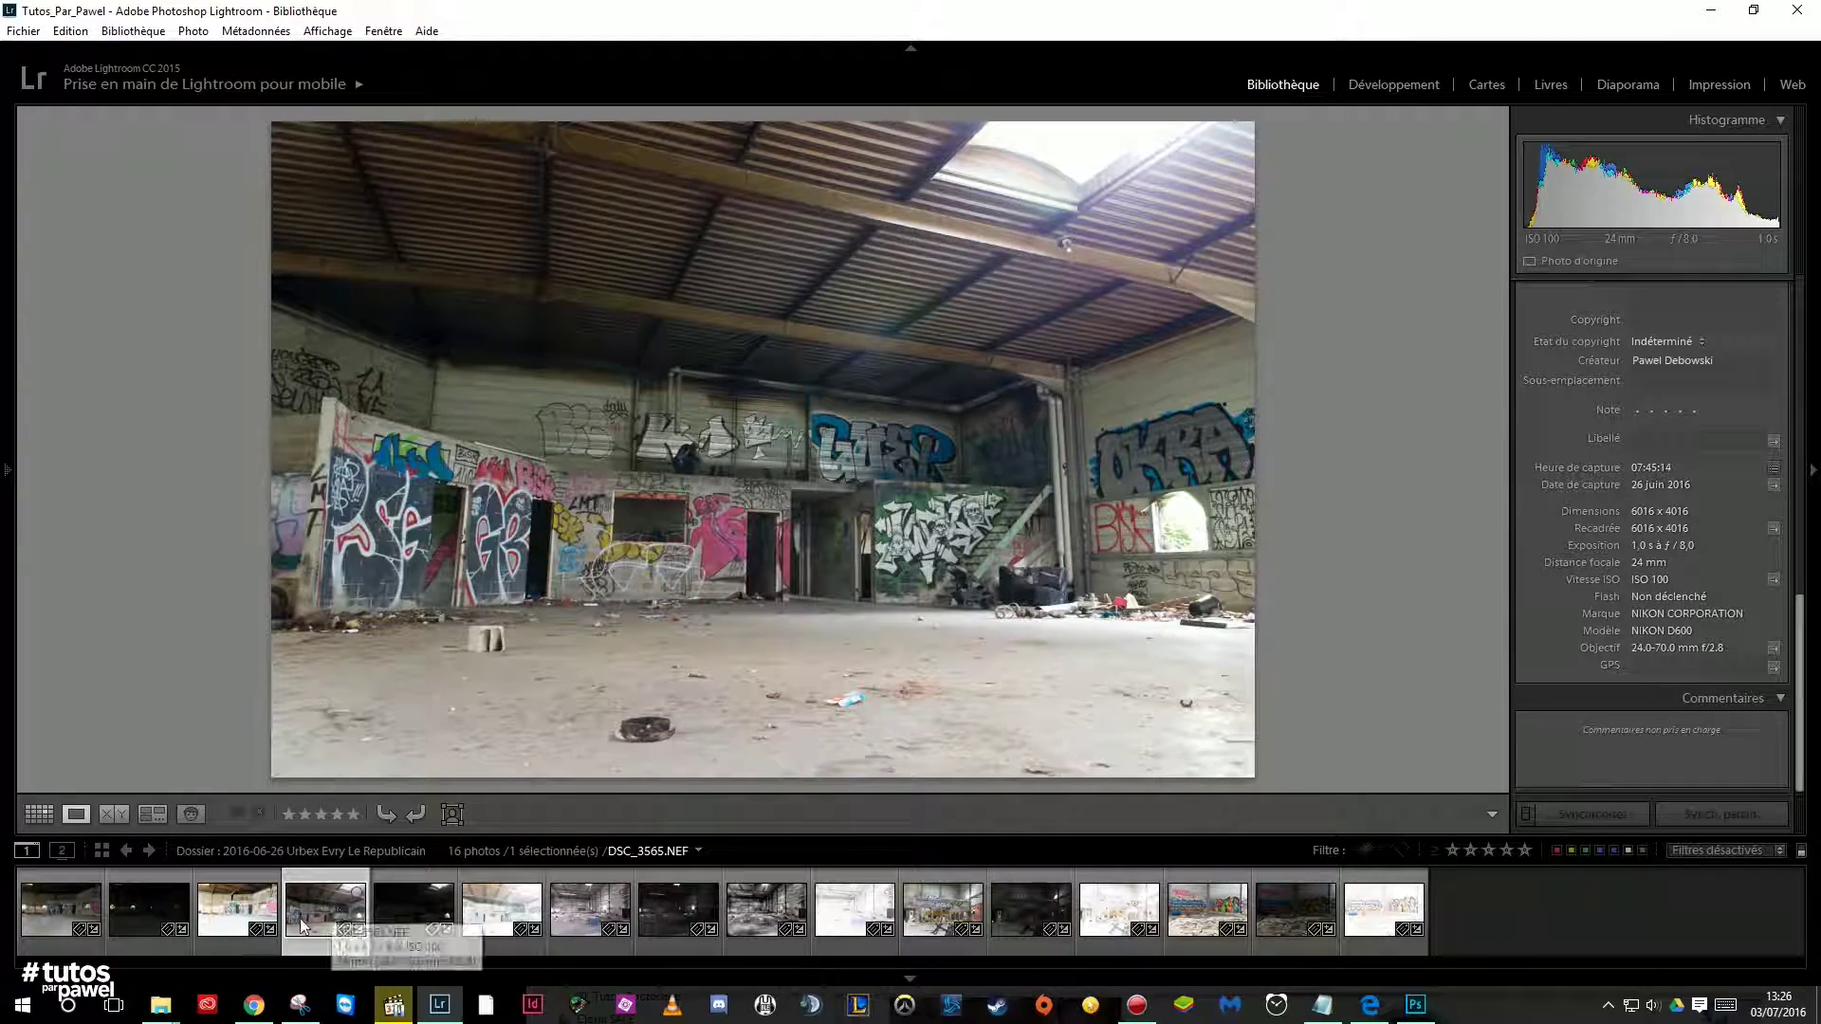
pyautogui.rightClick(305, 918)
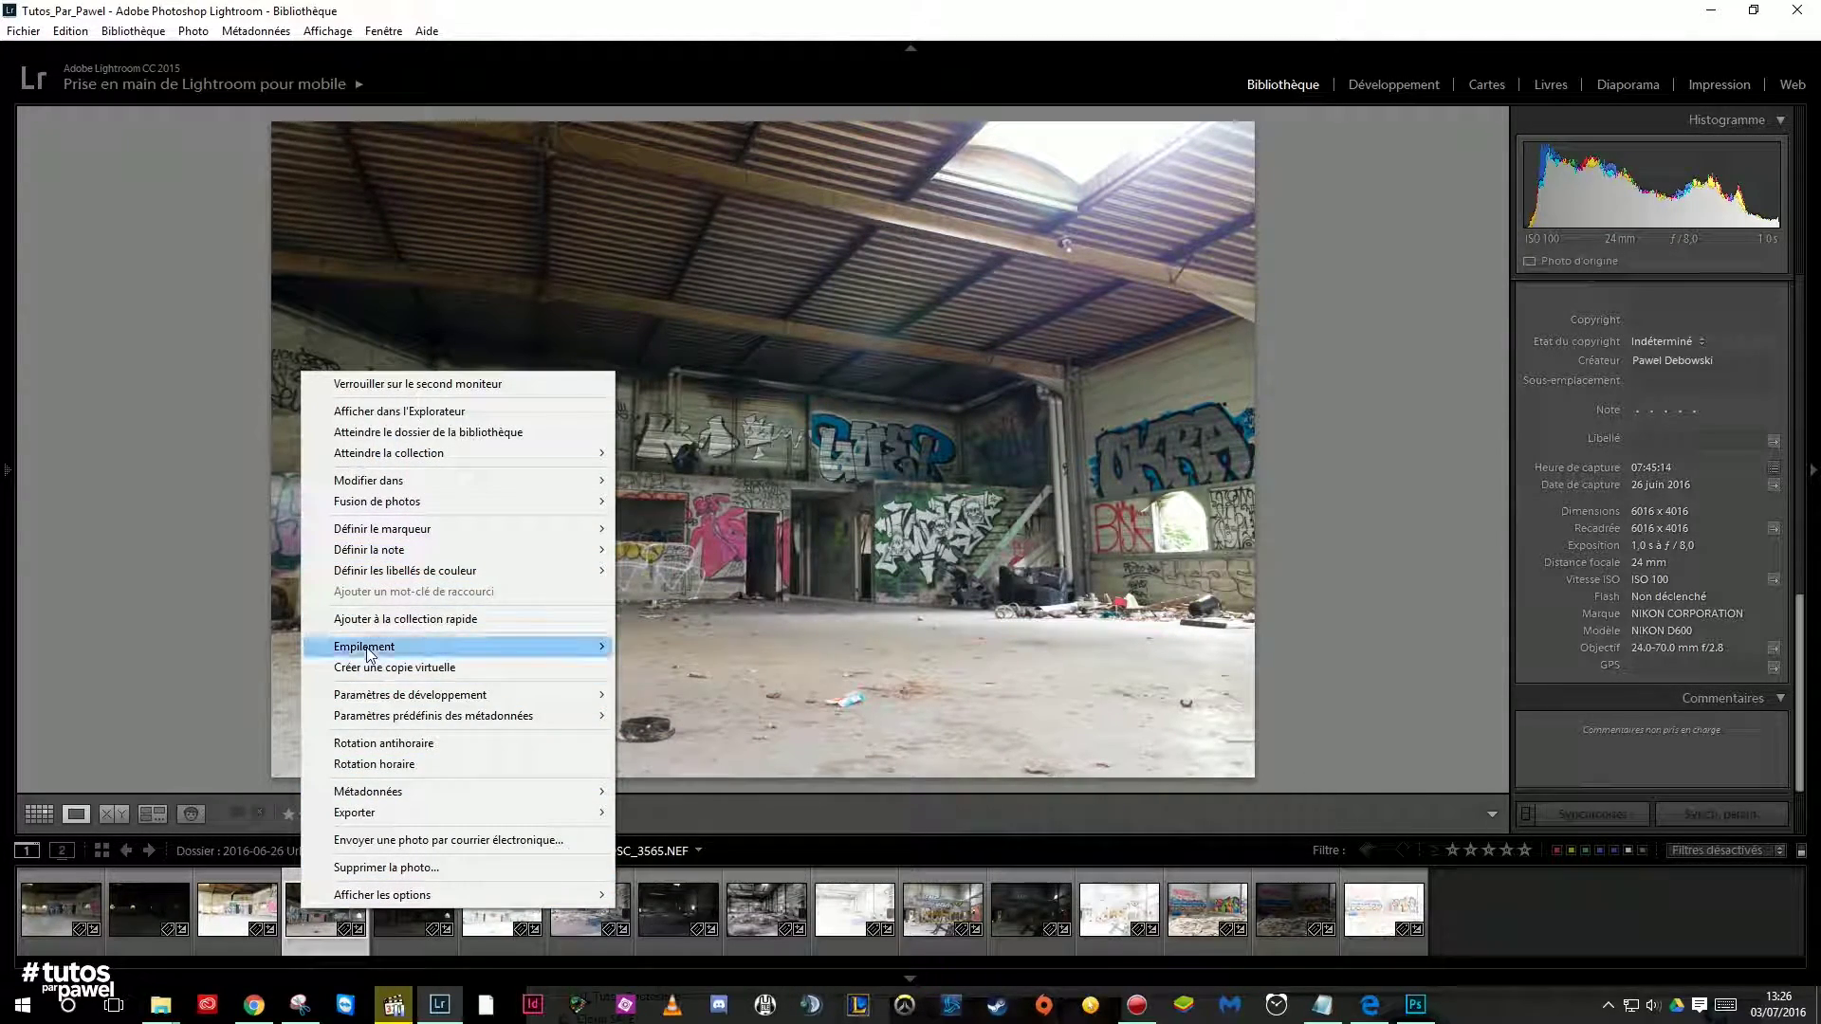
pyautogui.moveTo(365, 646)
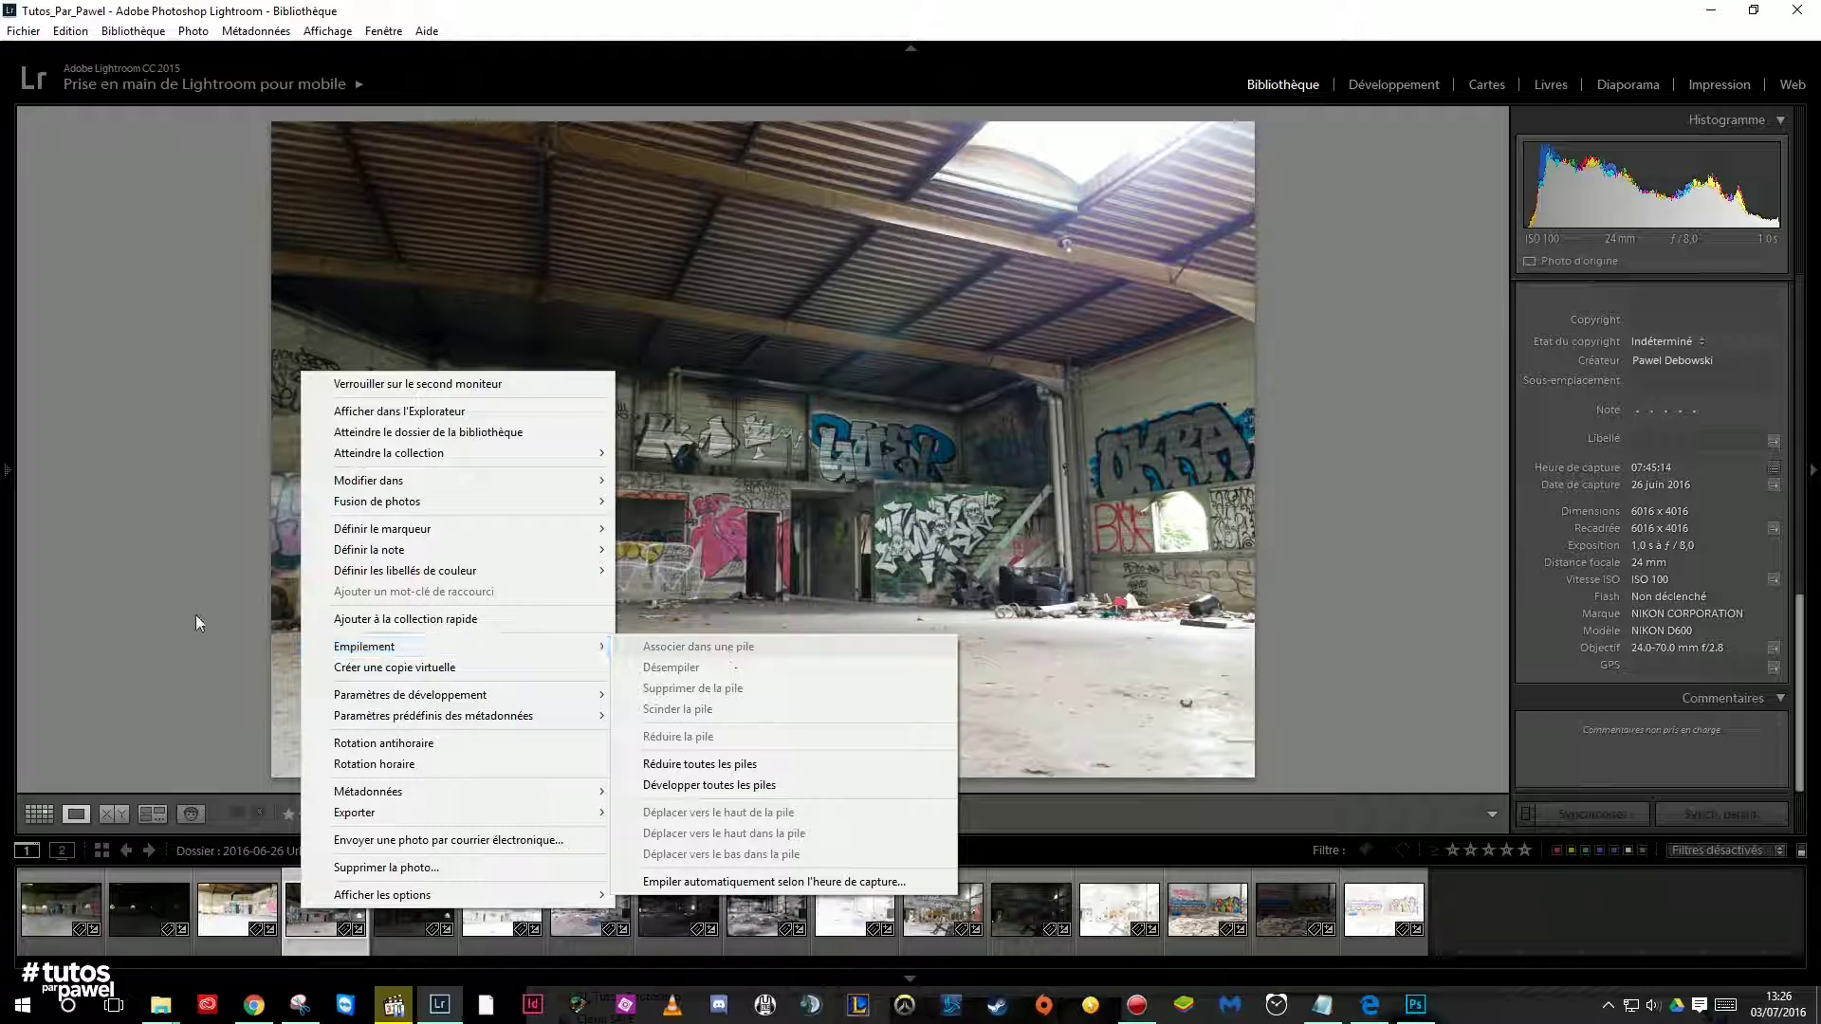
pyautogui.click(195, 622)
pyautogui.click(6, 617)
pyautogui.keyDown('shift'); pyautogui.click(492, 915); pyautogui.keyUp('shift')
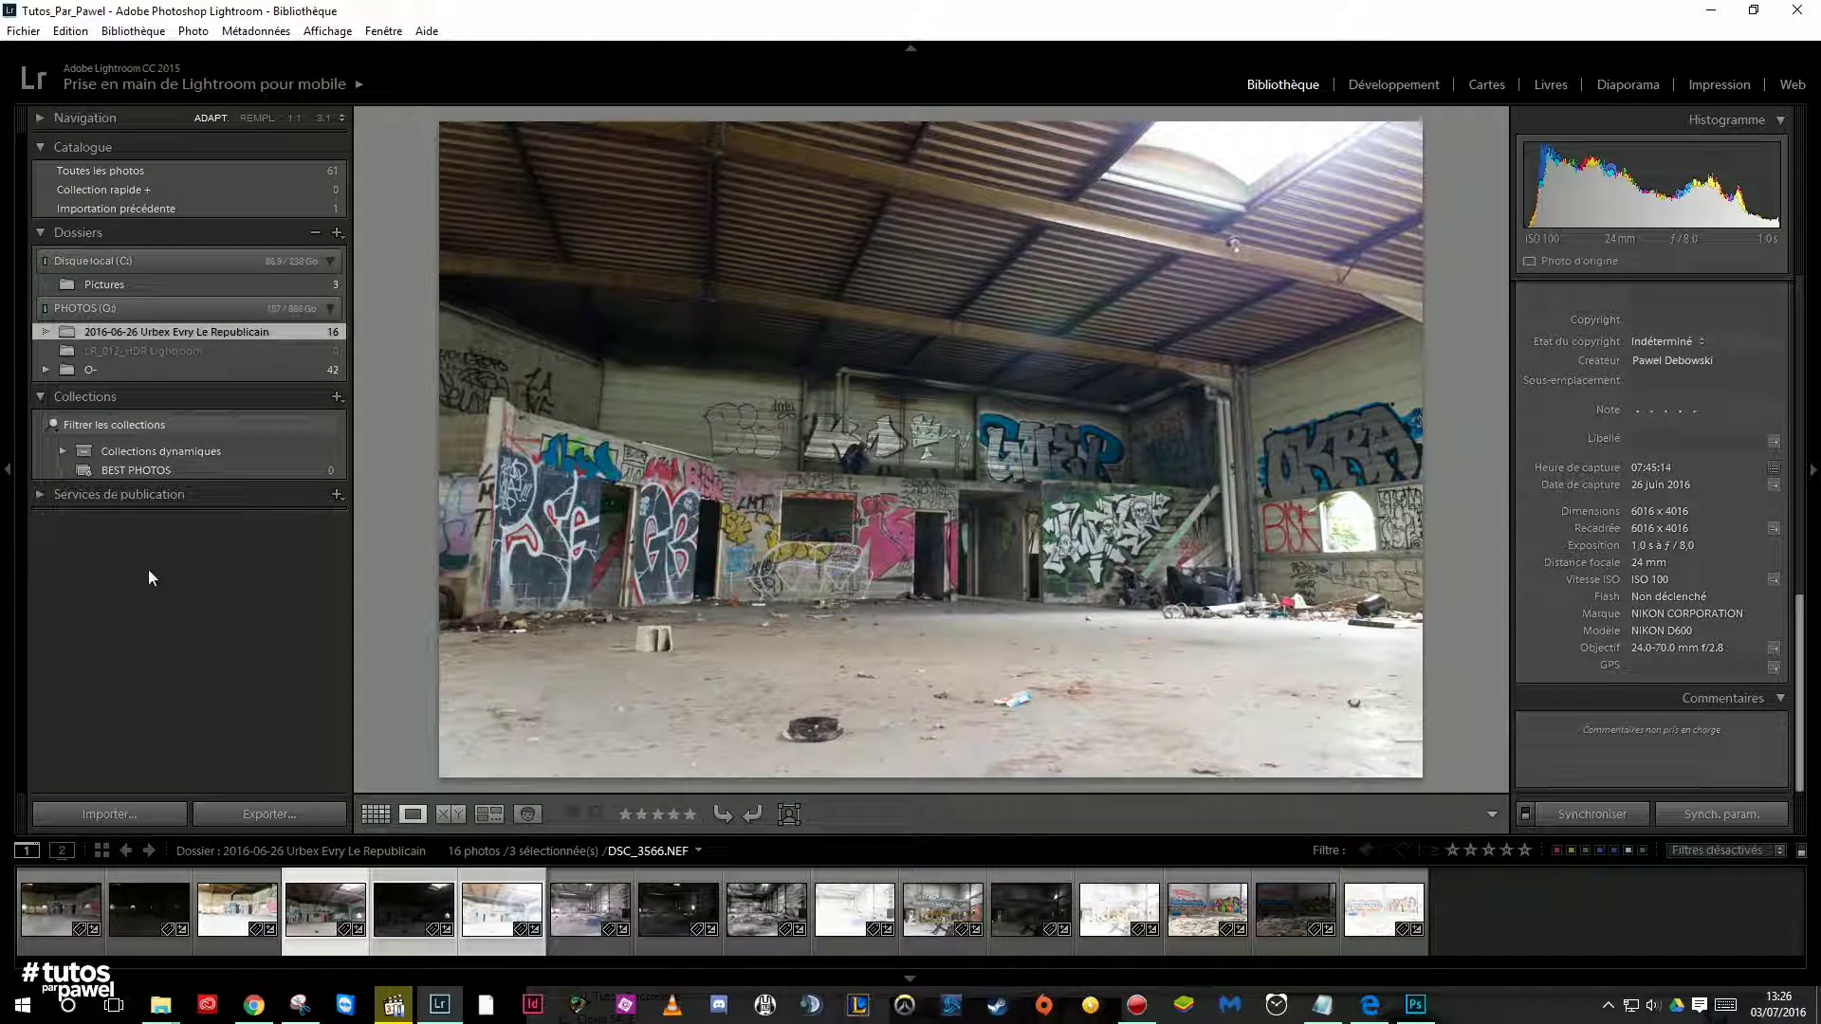
pyautogui.click(9, 470)
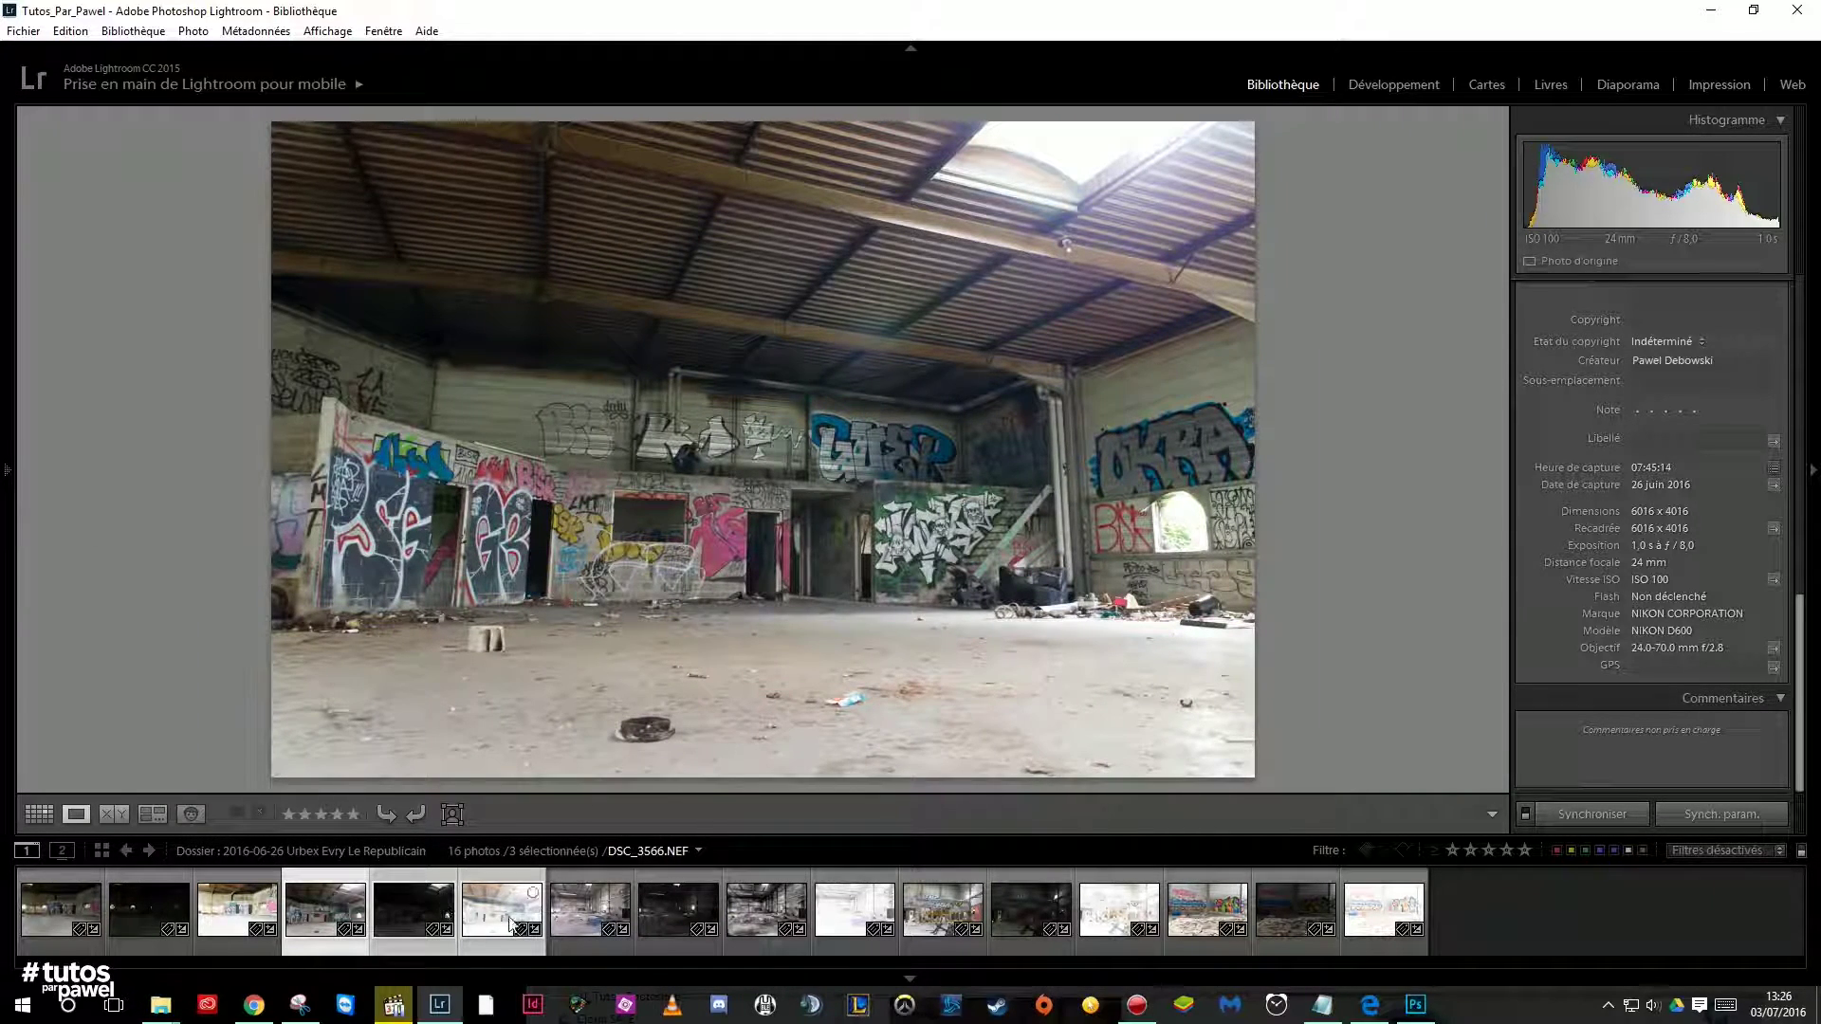
pyautogui.click(1605, 943)
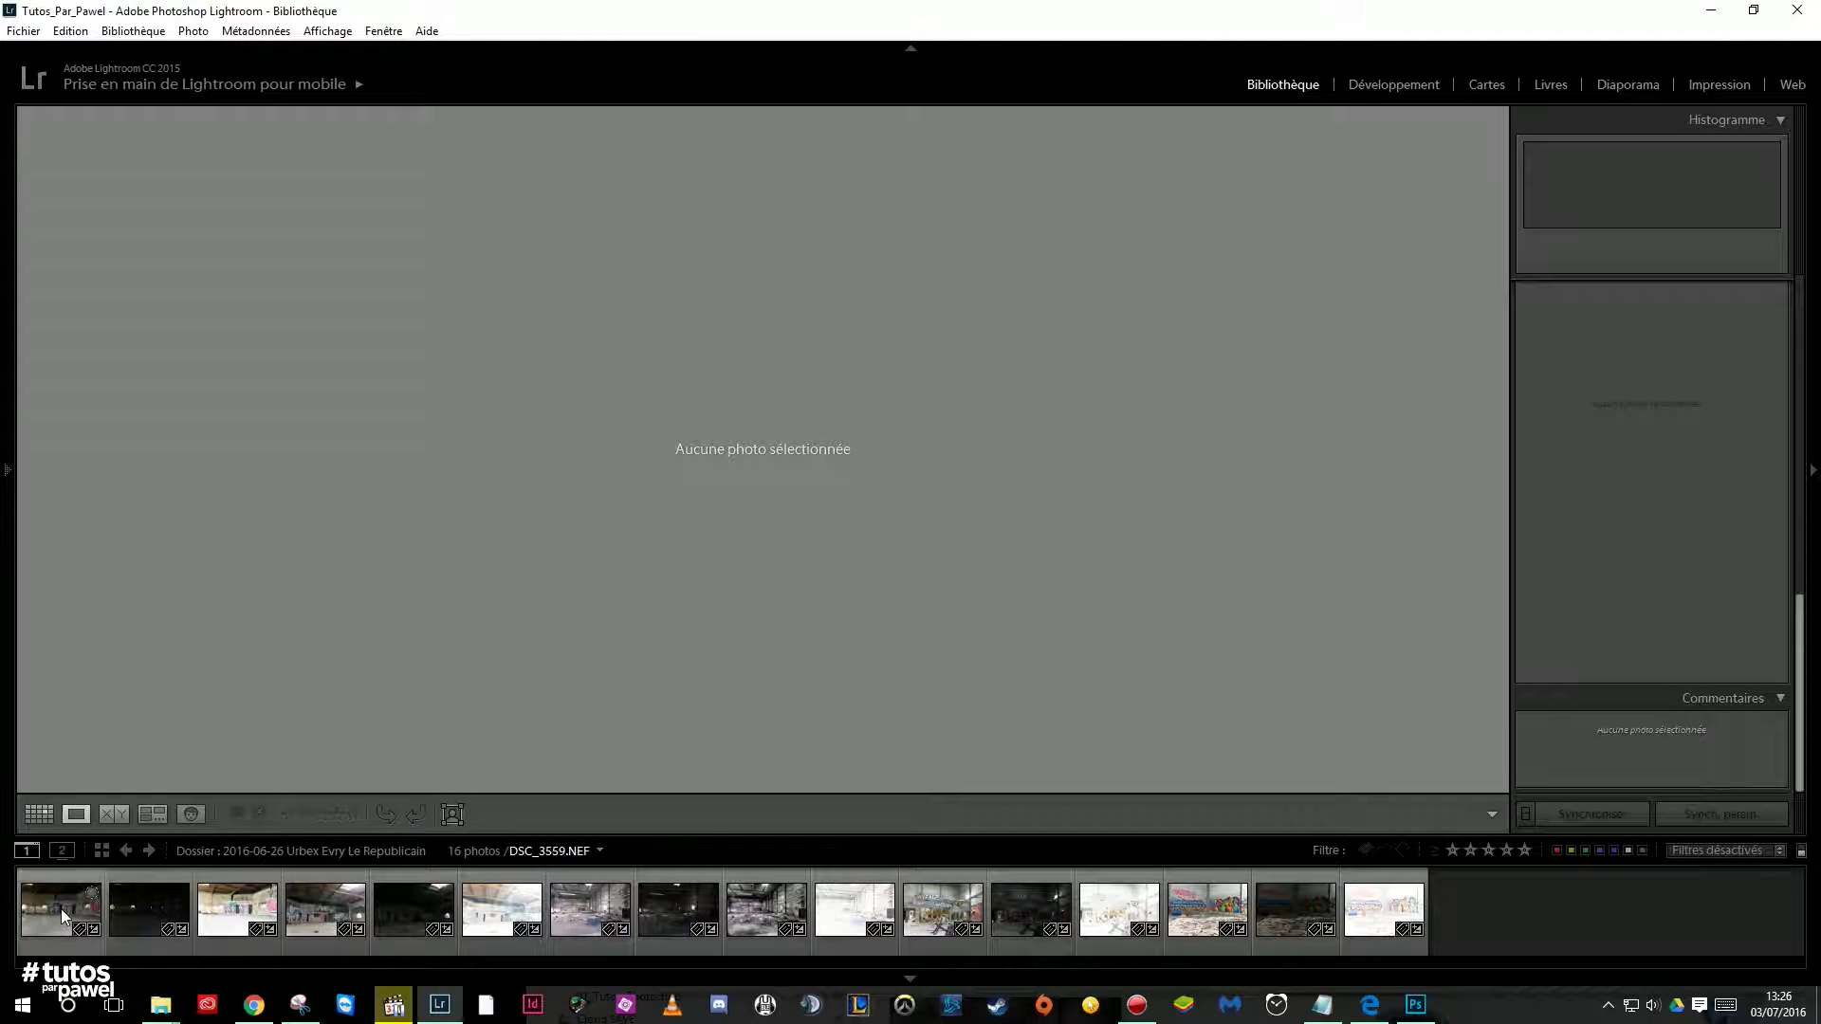
# Select all 16 photos except the HDR-Modifier image
pyautogui.click(55, 909)
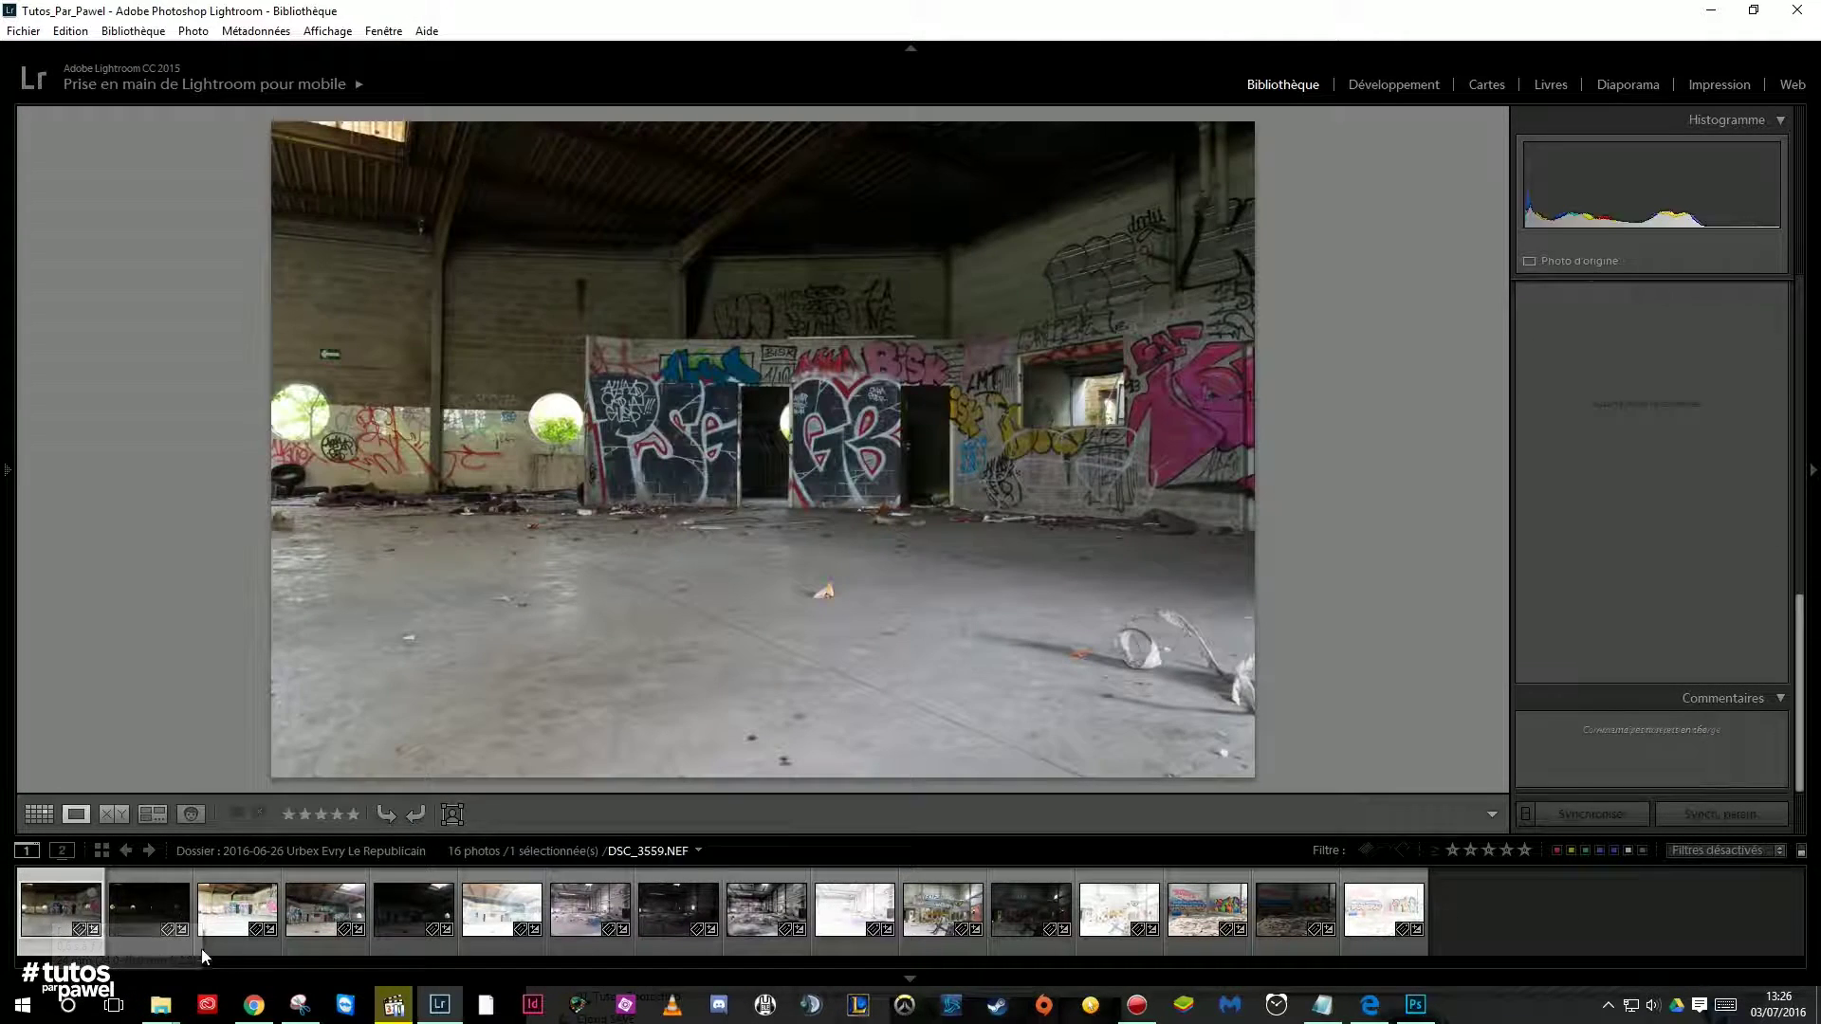
pyautogui.keyDown('shift'); pyautogui.click(1383, 908); pyautogui.keyUp('shift')
pyautogui.keyDown('ctrl'); pyautogui.click(755, 911); pyautogui.keyUp('ctrl')
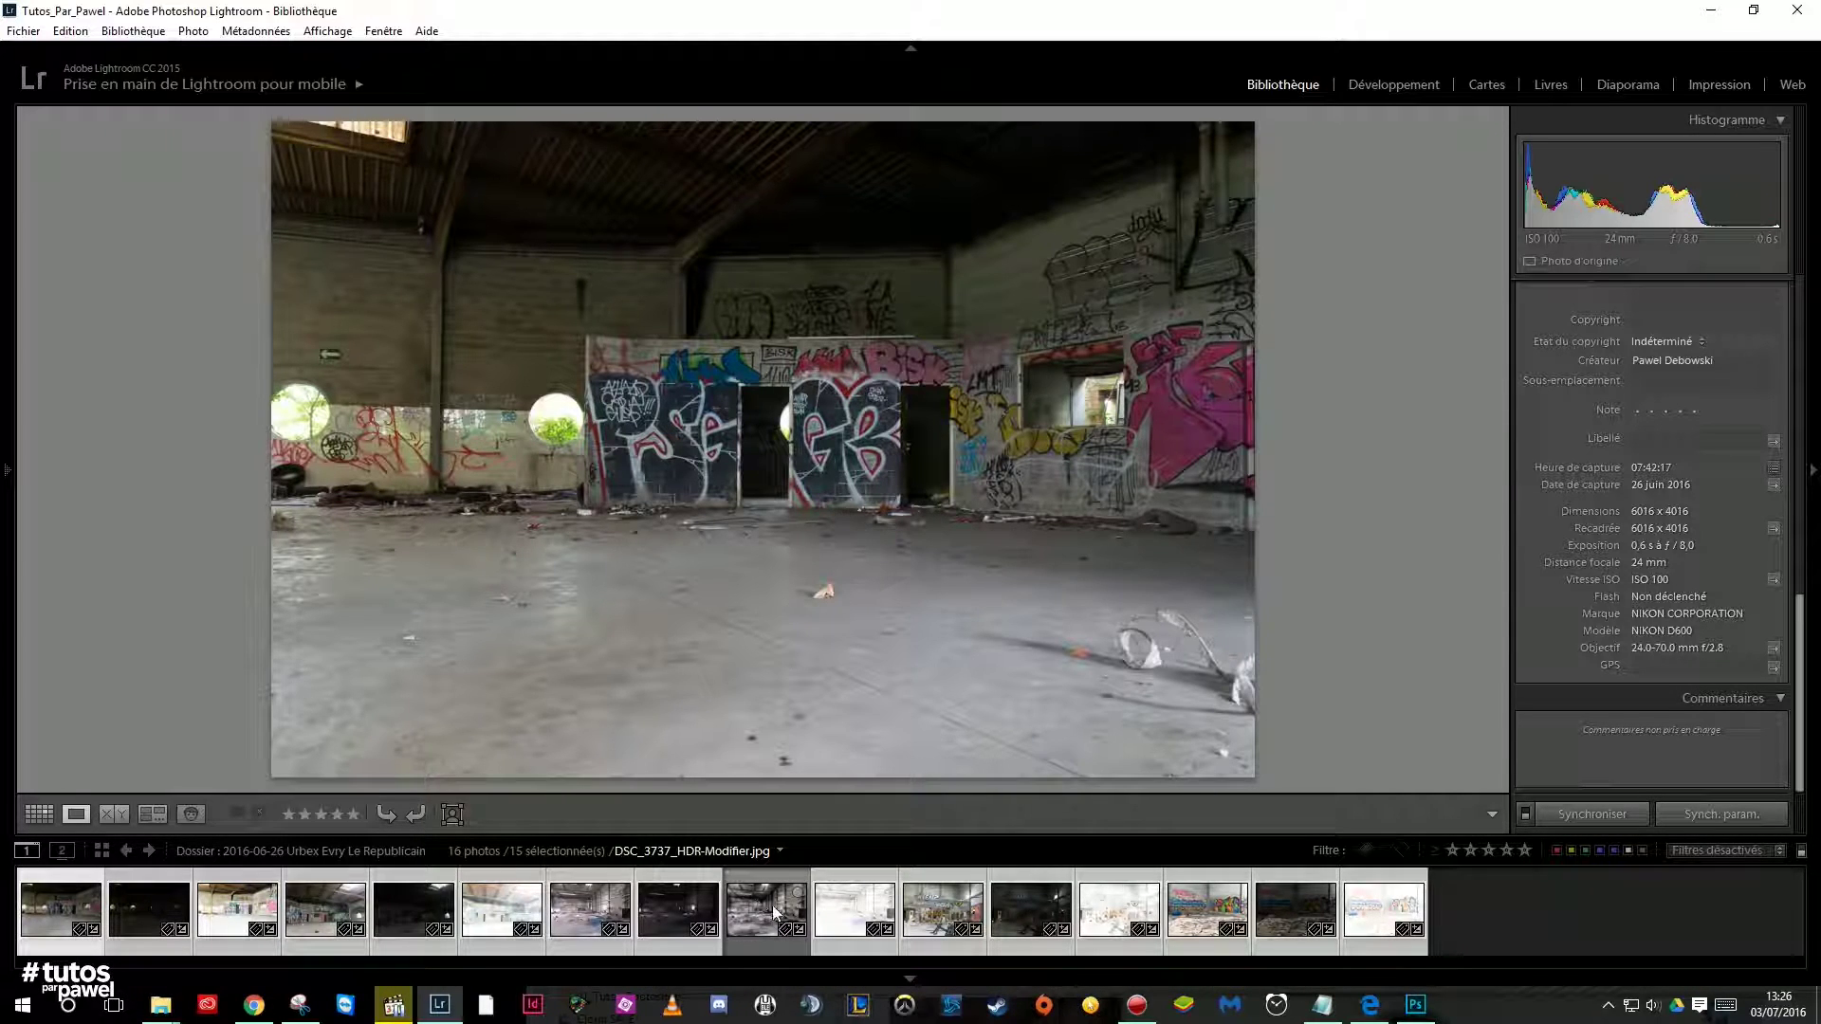
# Auto-stack the selected photos by capture time into five stacks, nine-second interval
pyautogui.rightClick(662, 912)
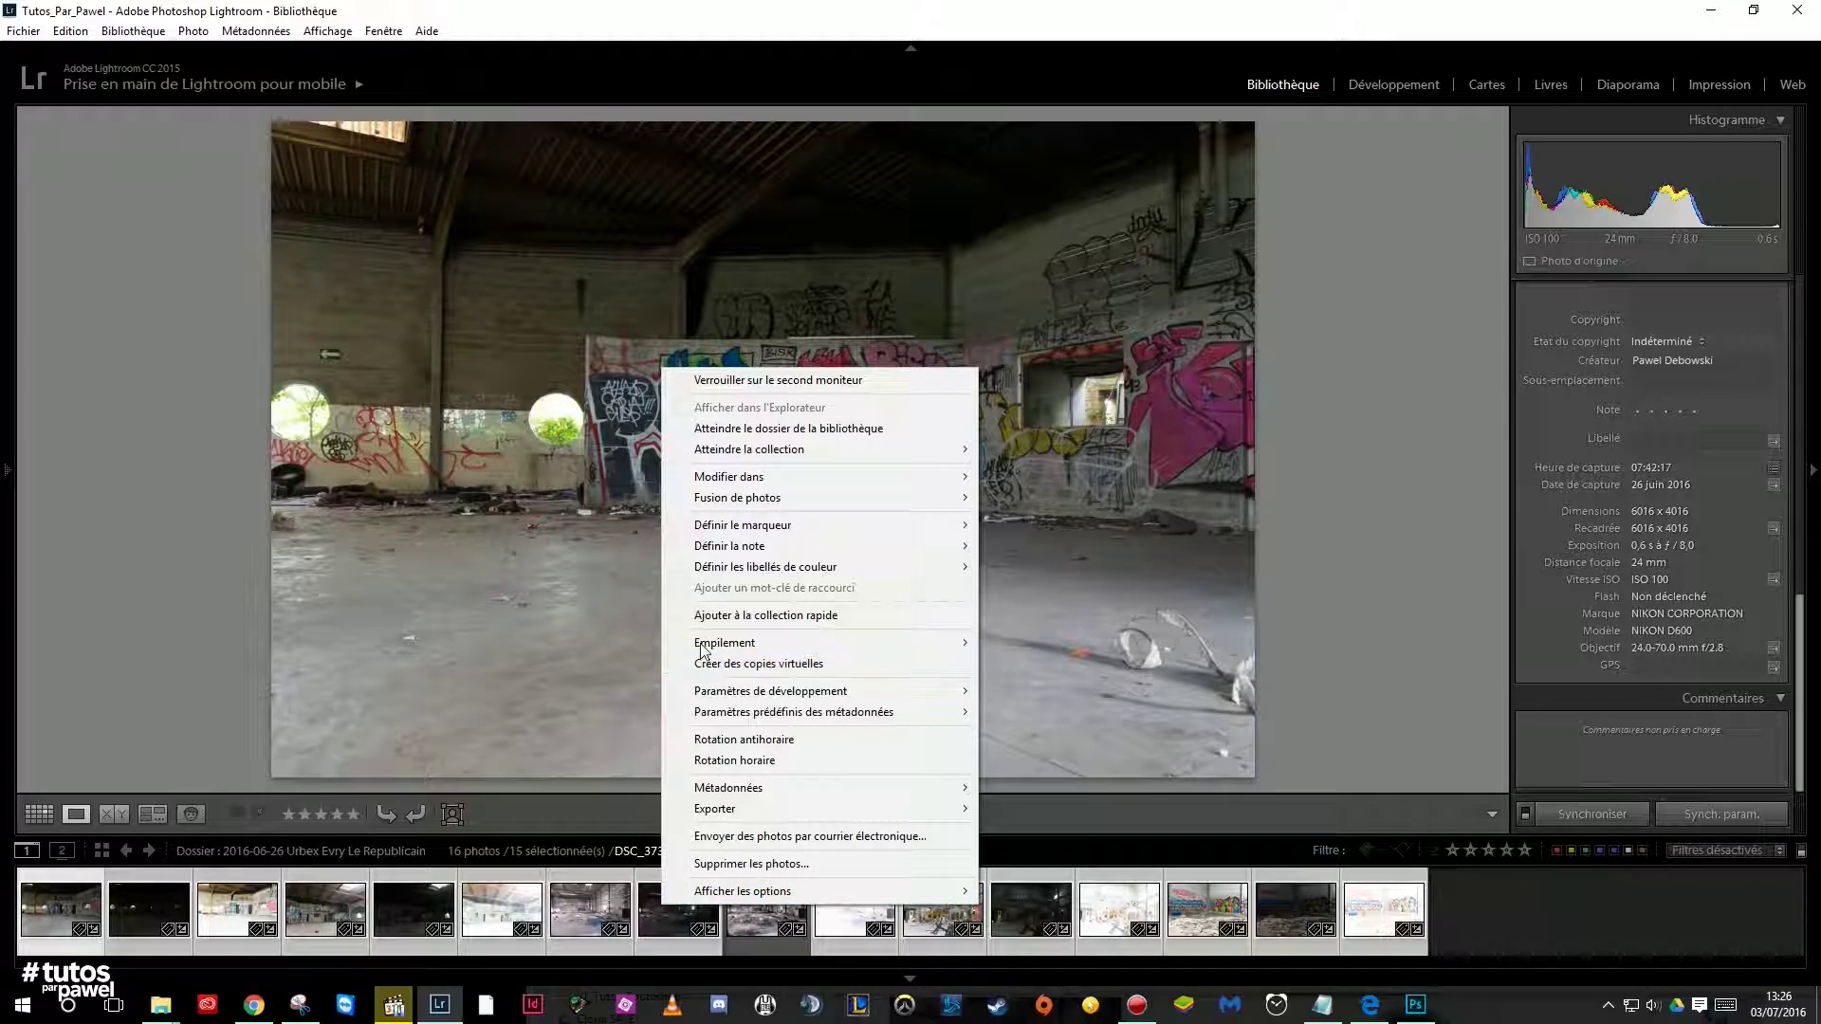
pyautogui.moveTo(724, 643)
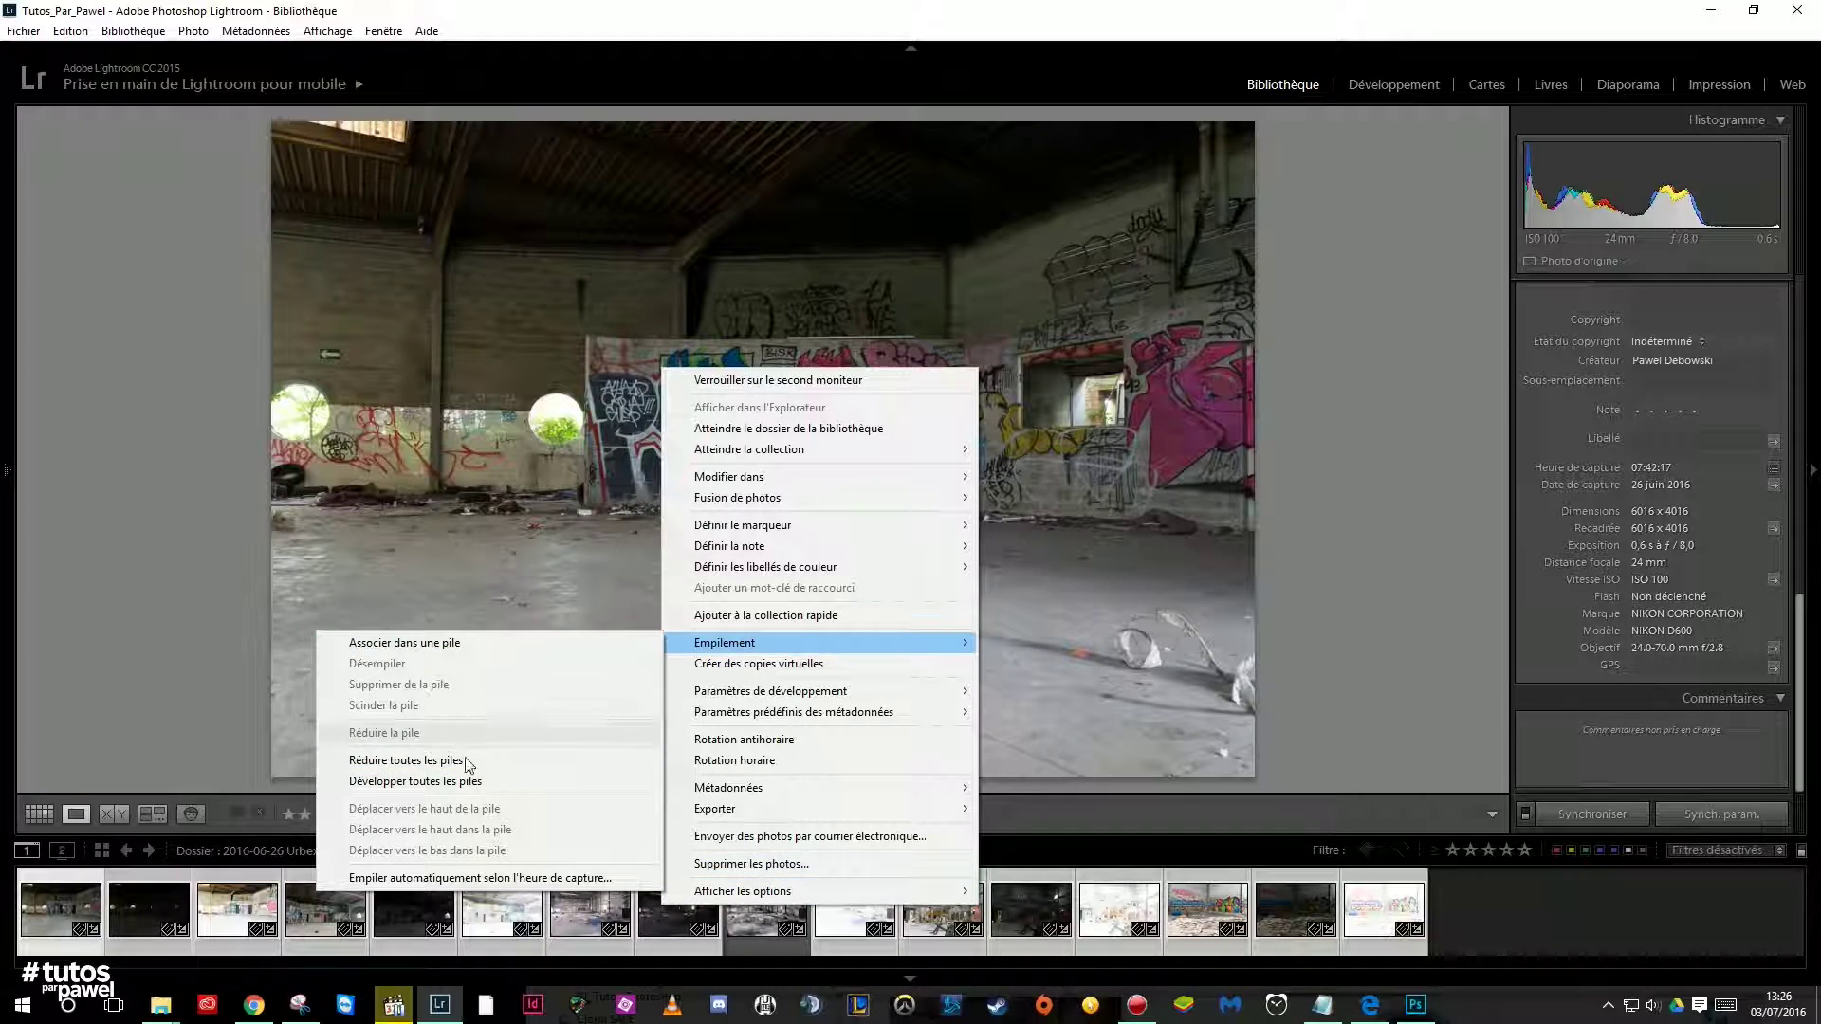
pyautogui.click(346, 878)
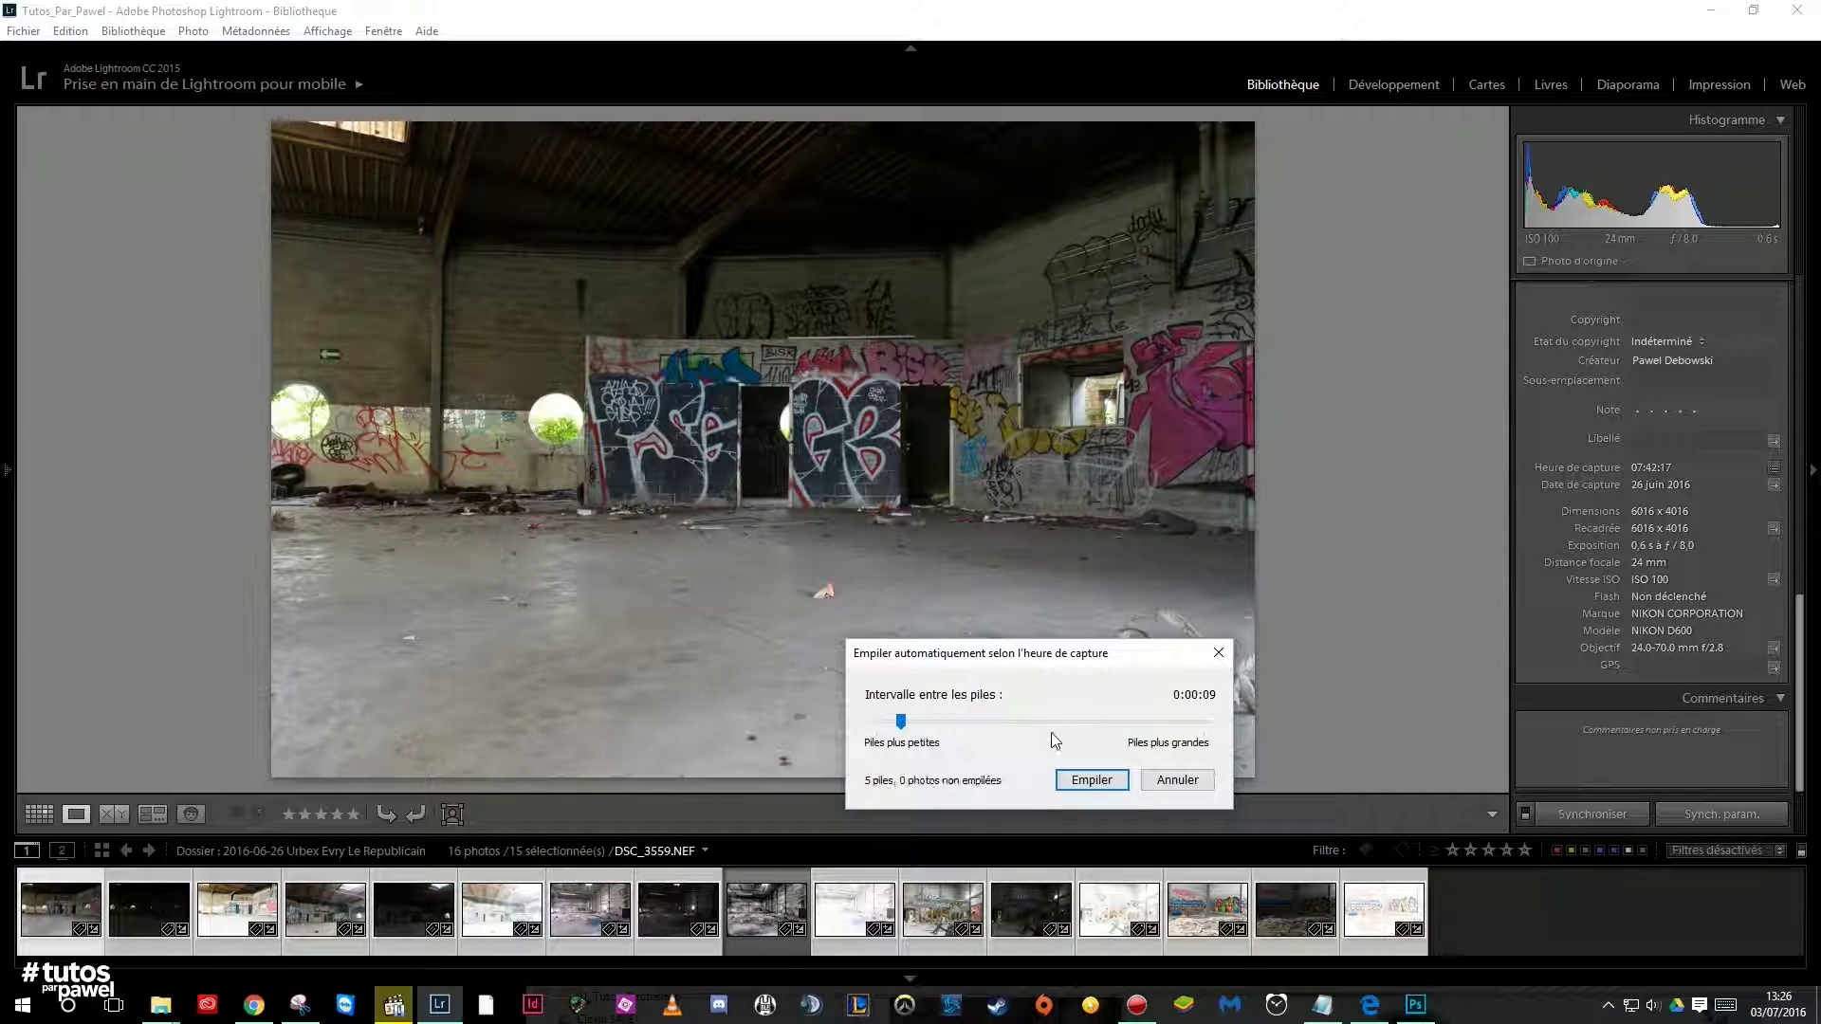
pyautogui.moveTo(1013, 658); pyautogui.dragTo(944, 350)
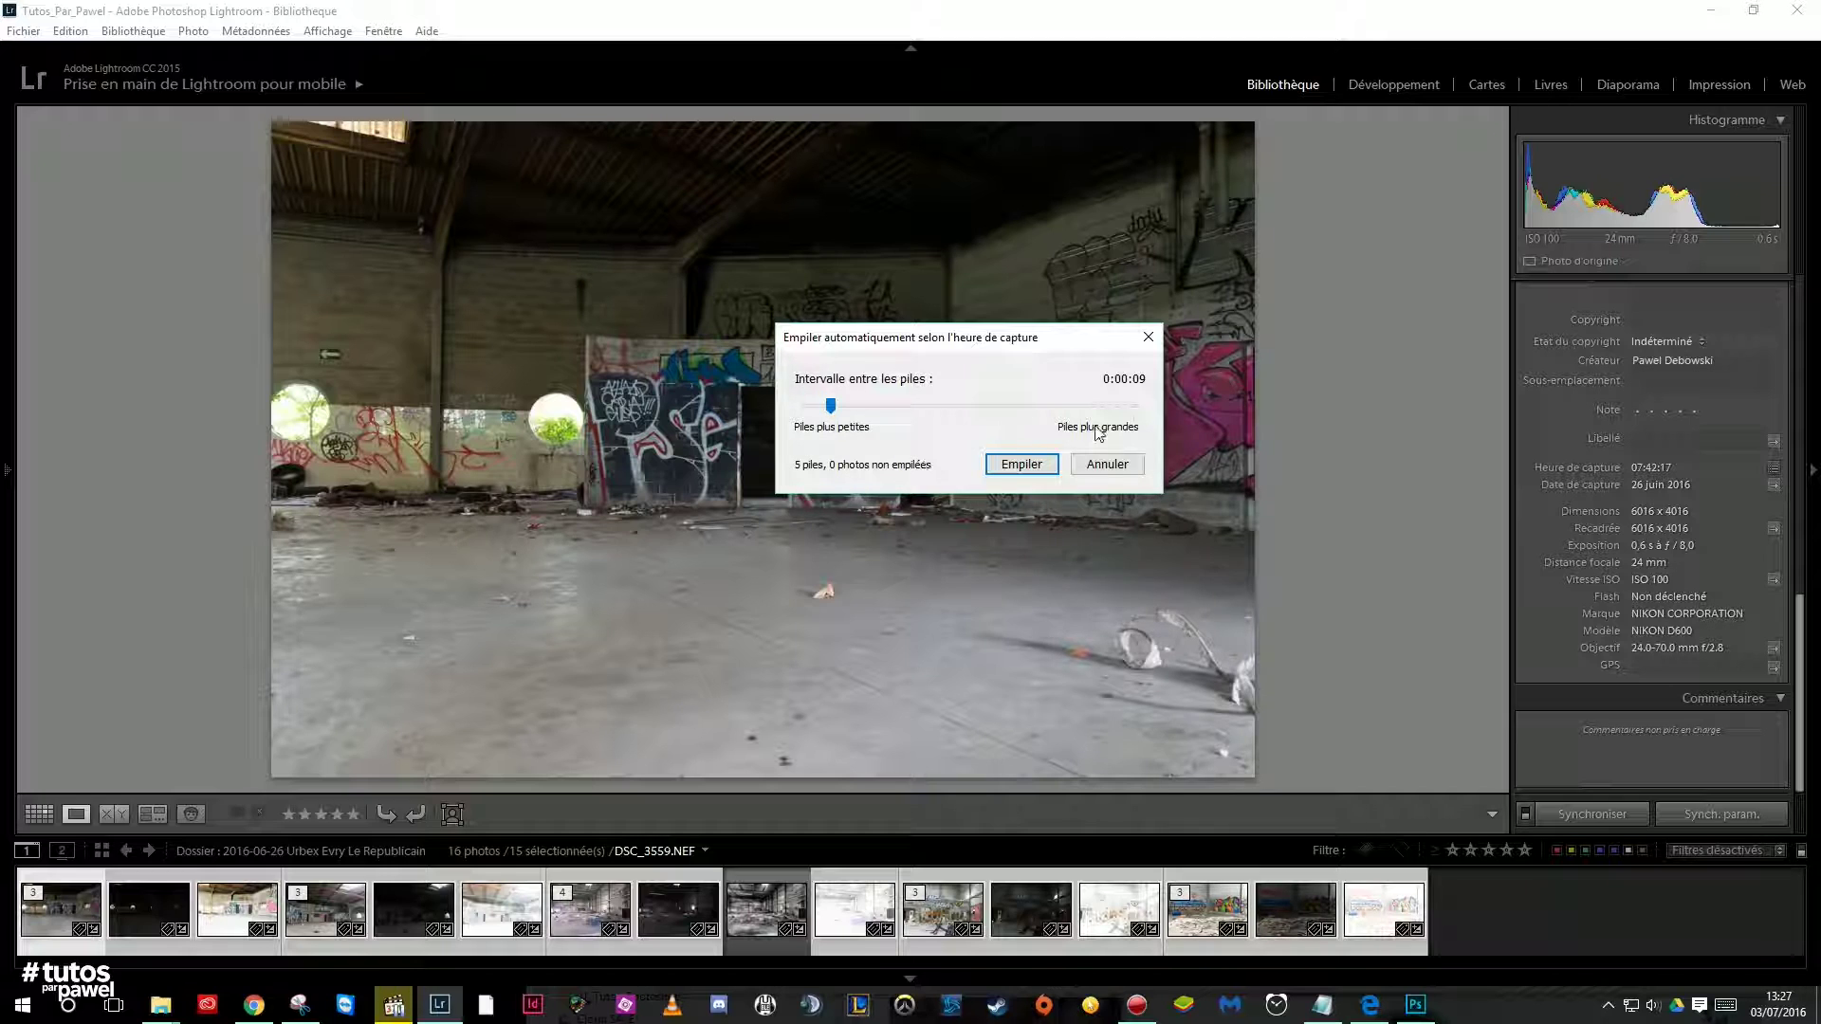
pyautogui.moveTo(947, 338); pyautogui.dragTo(1170, 358)
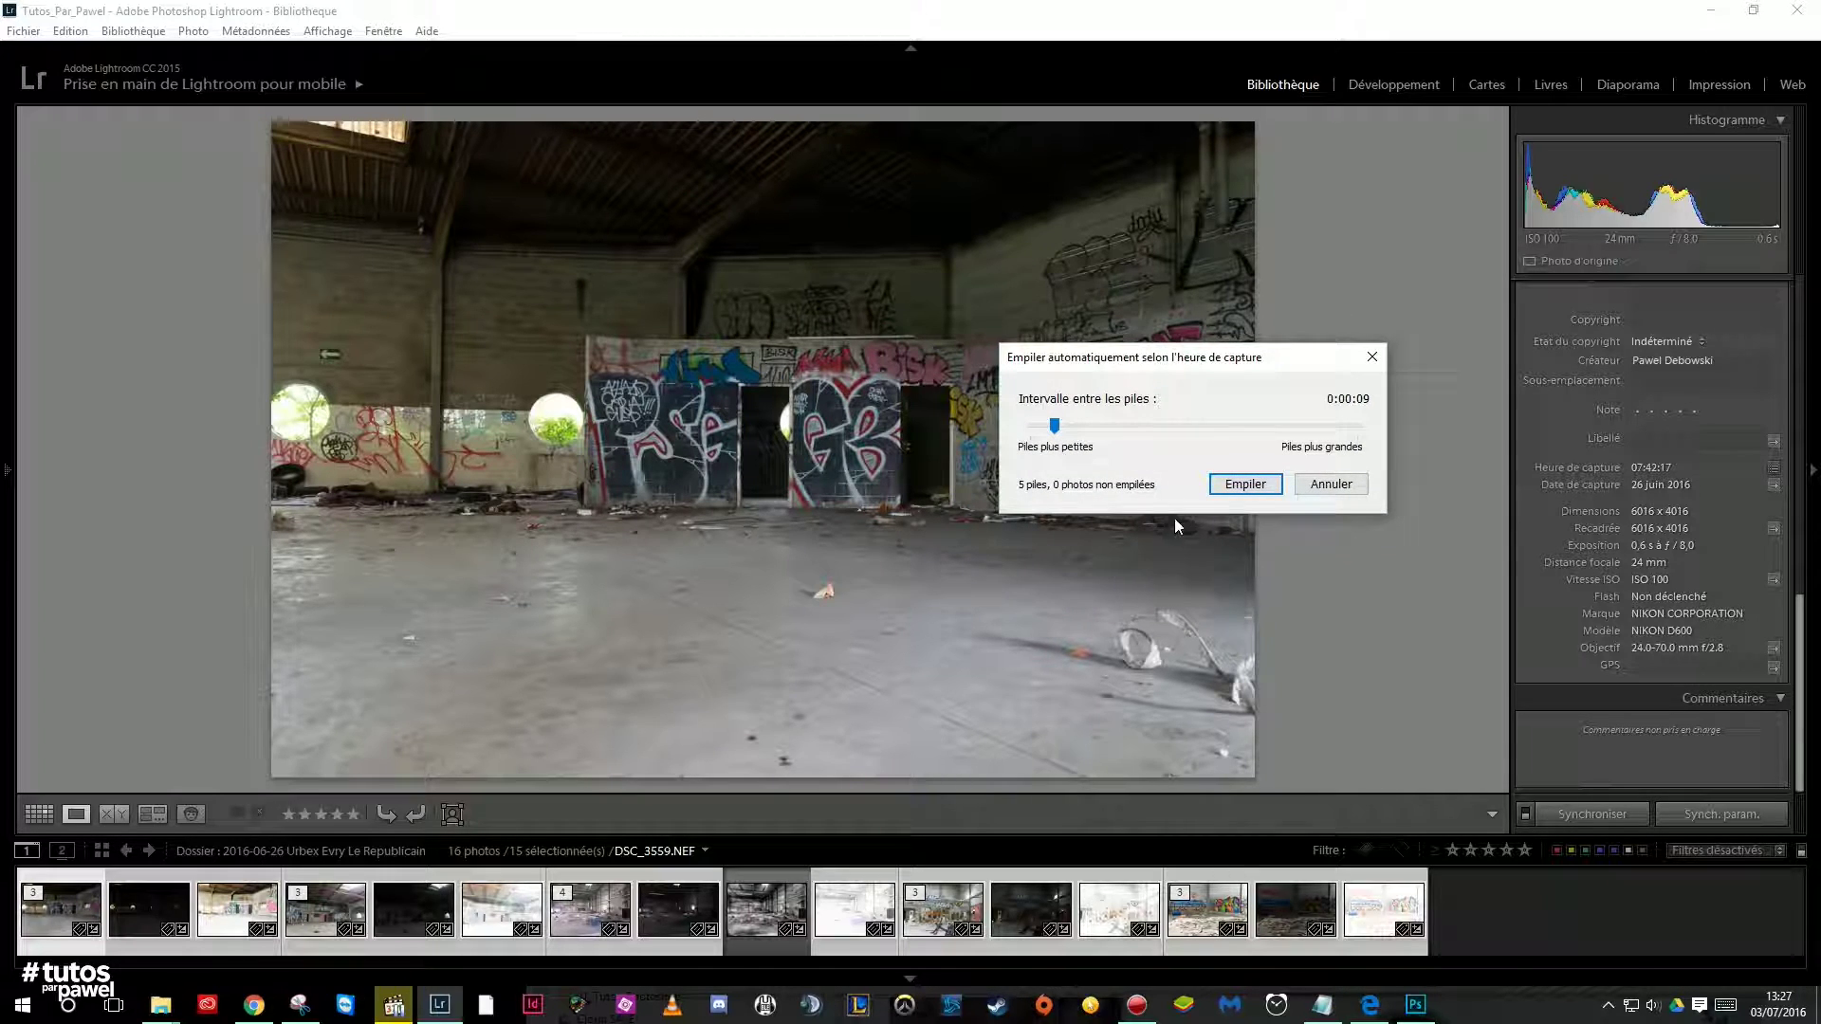
pyautogui.click(1254, 488)
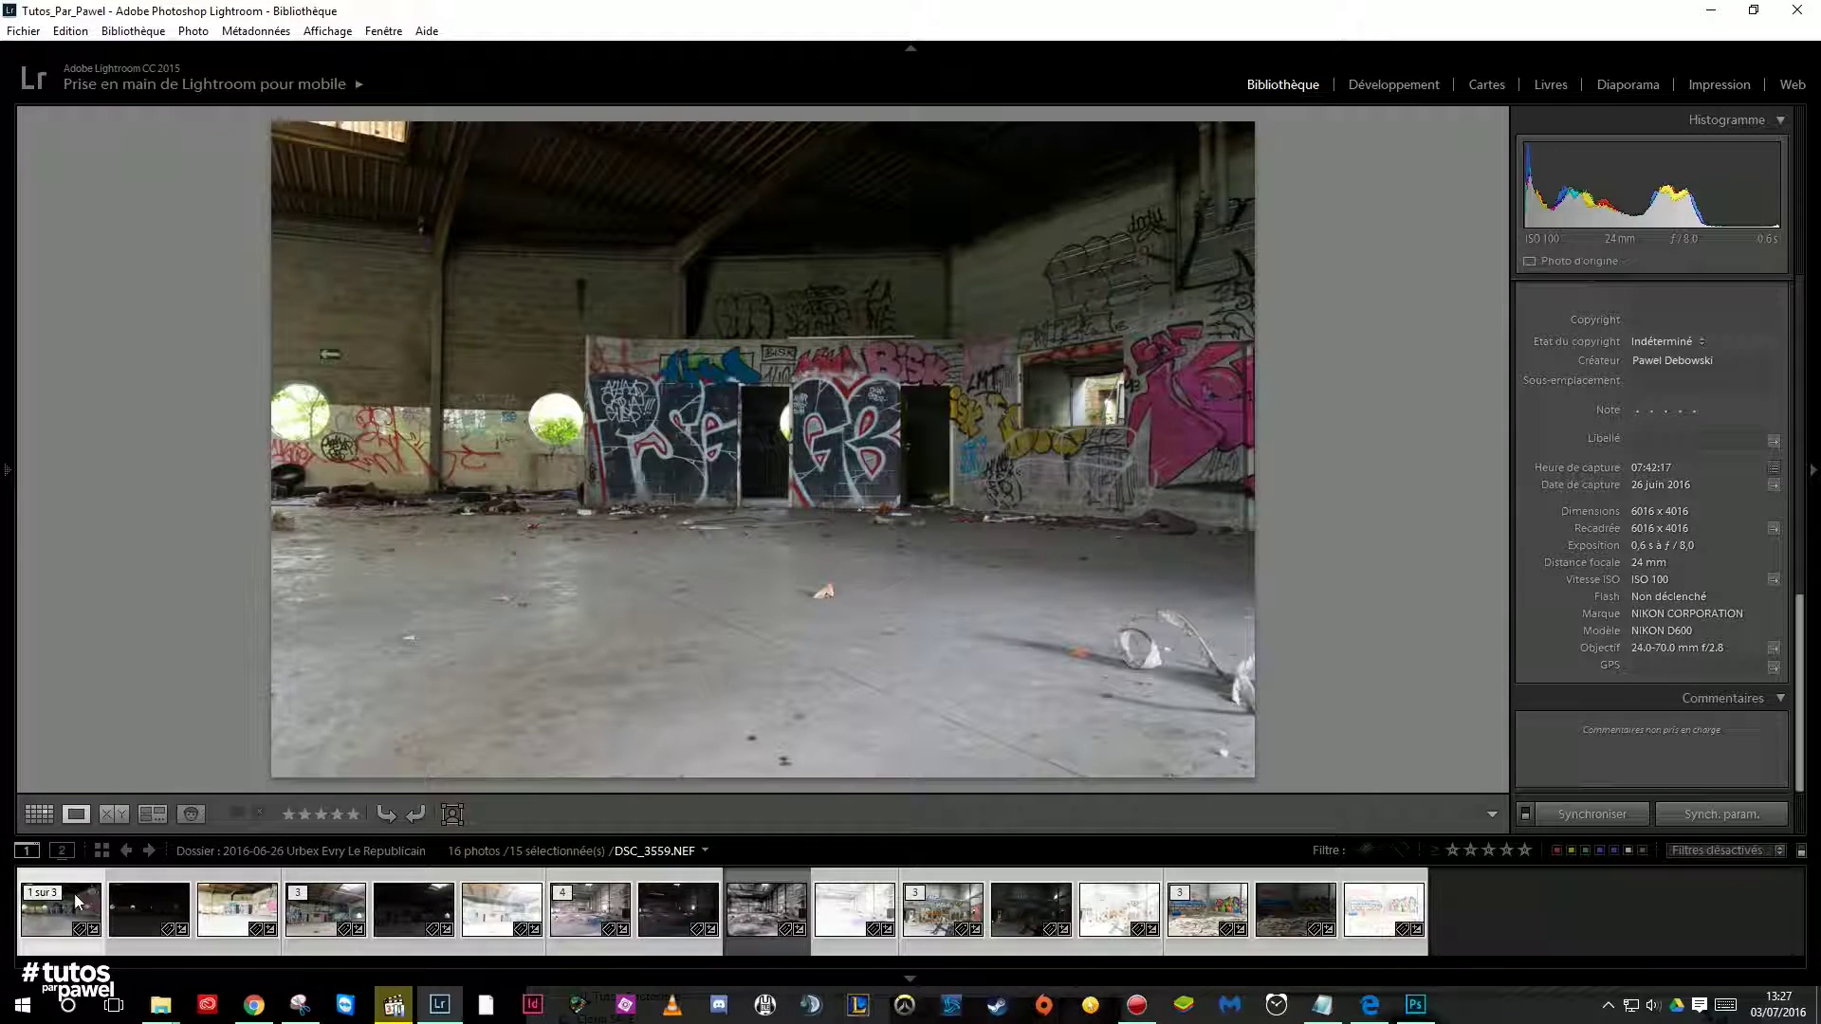
# Collapse all five stacks and deselect every photo
pyautogui.click(40, 901)
pyautogui.click(225, 897)
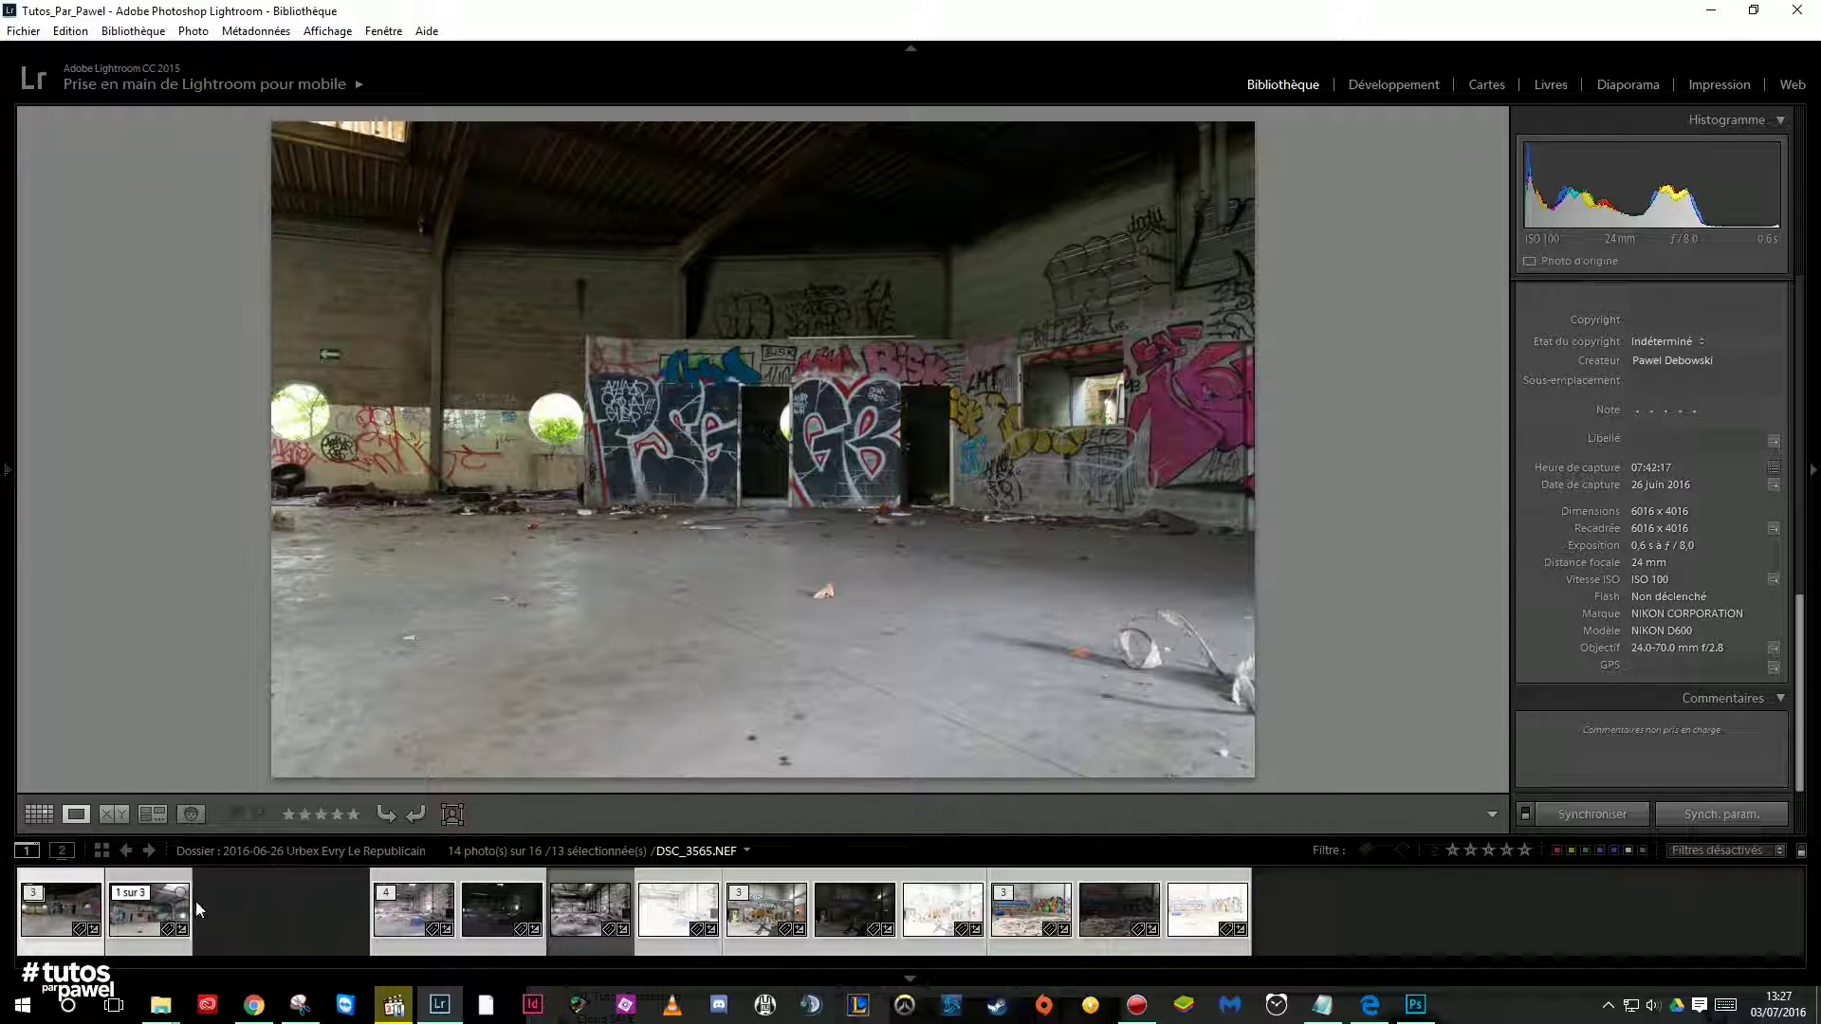
pyautogui.click(225, 897)
pyautogui.click(298, 894)
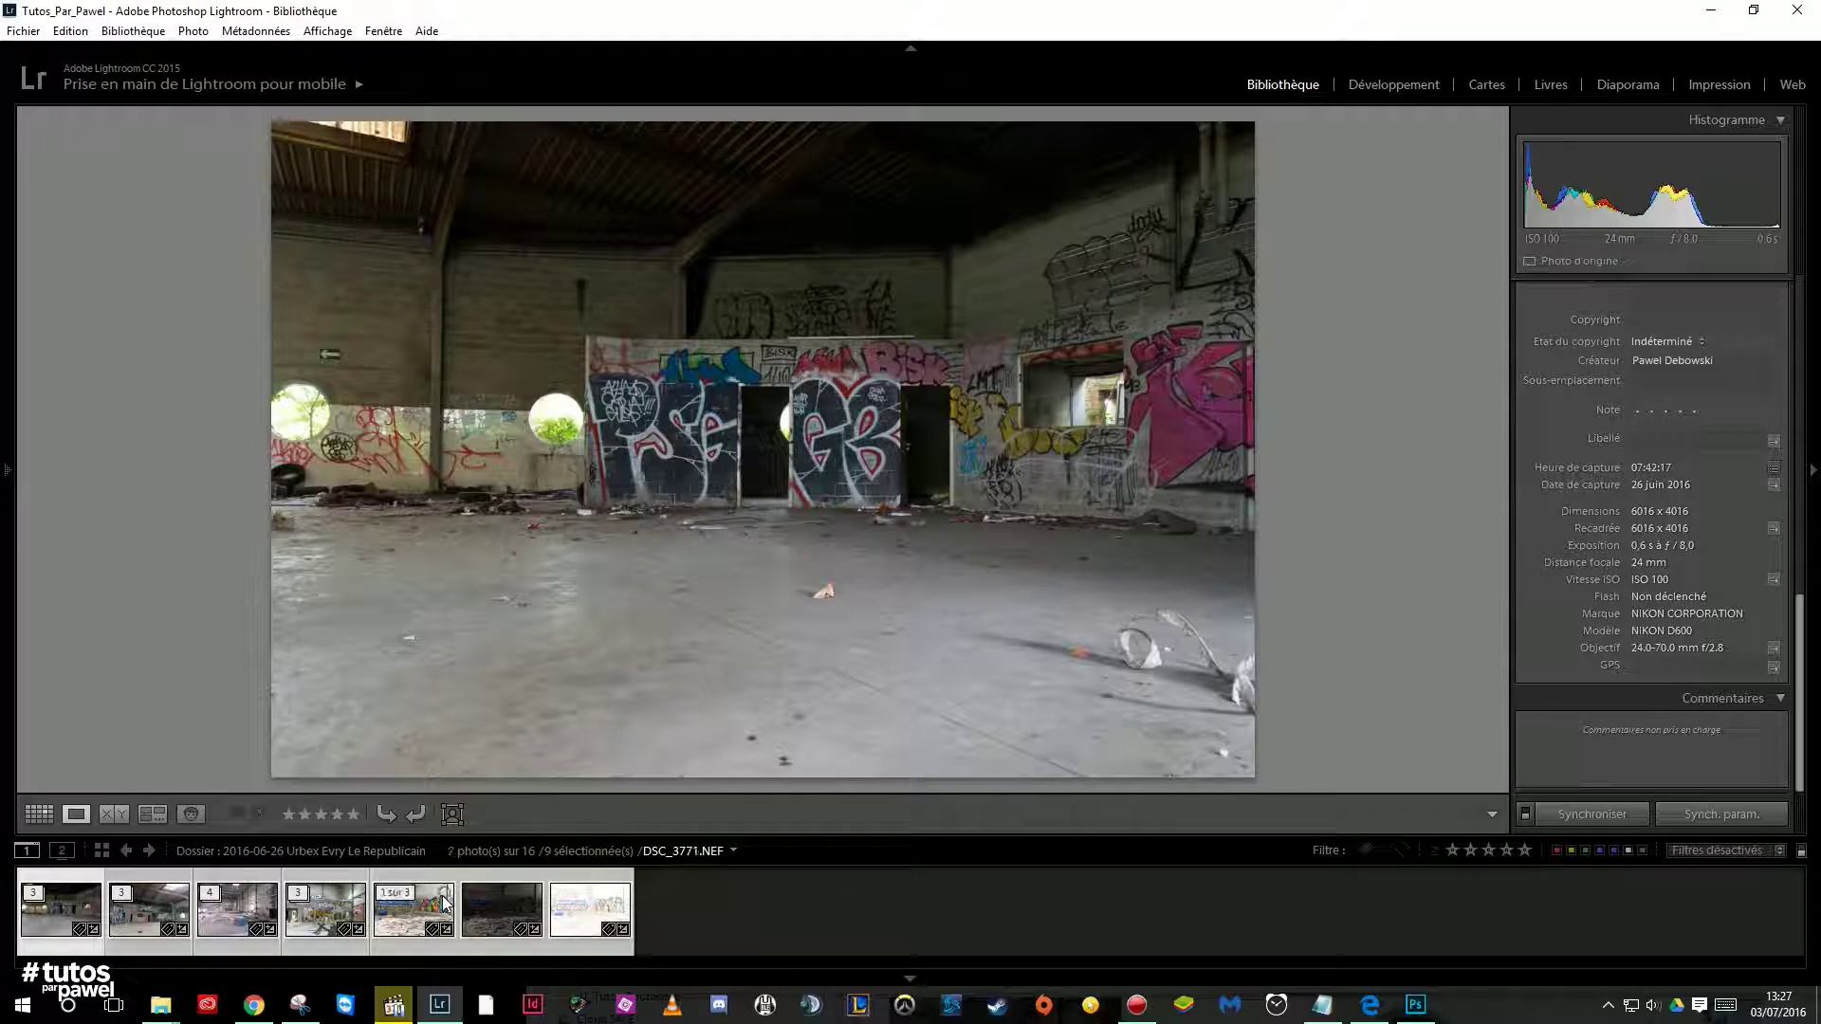
pyautogui.click(402, 899)
pyautogui.click(577, 913)
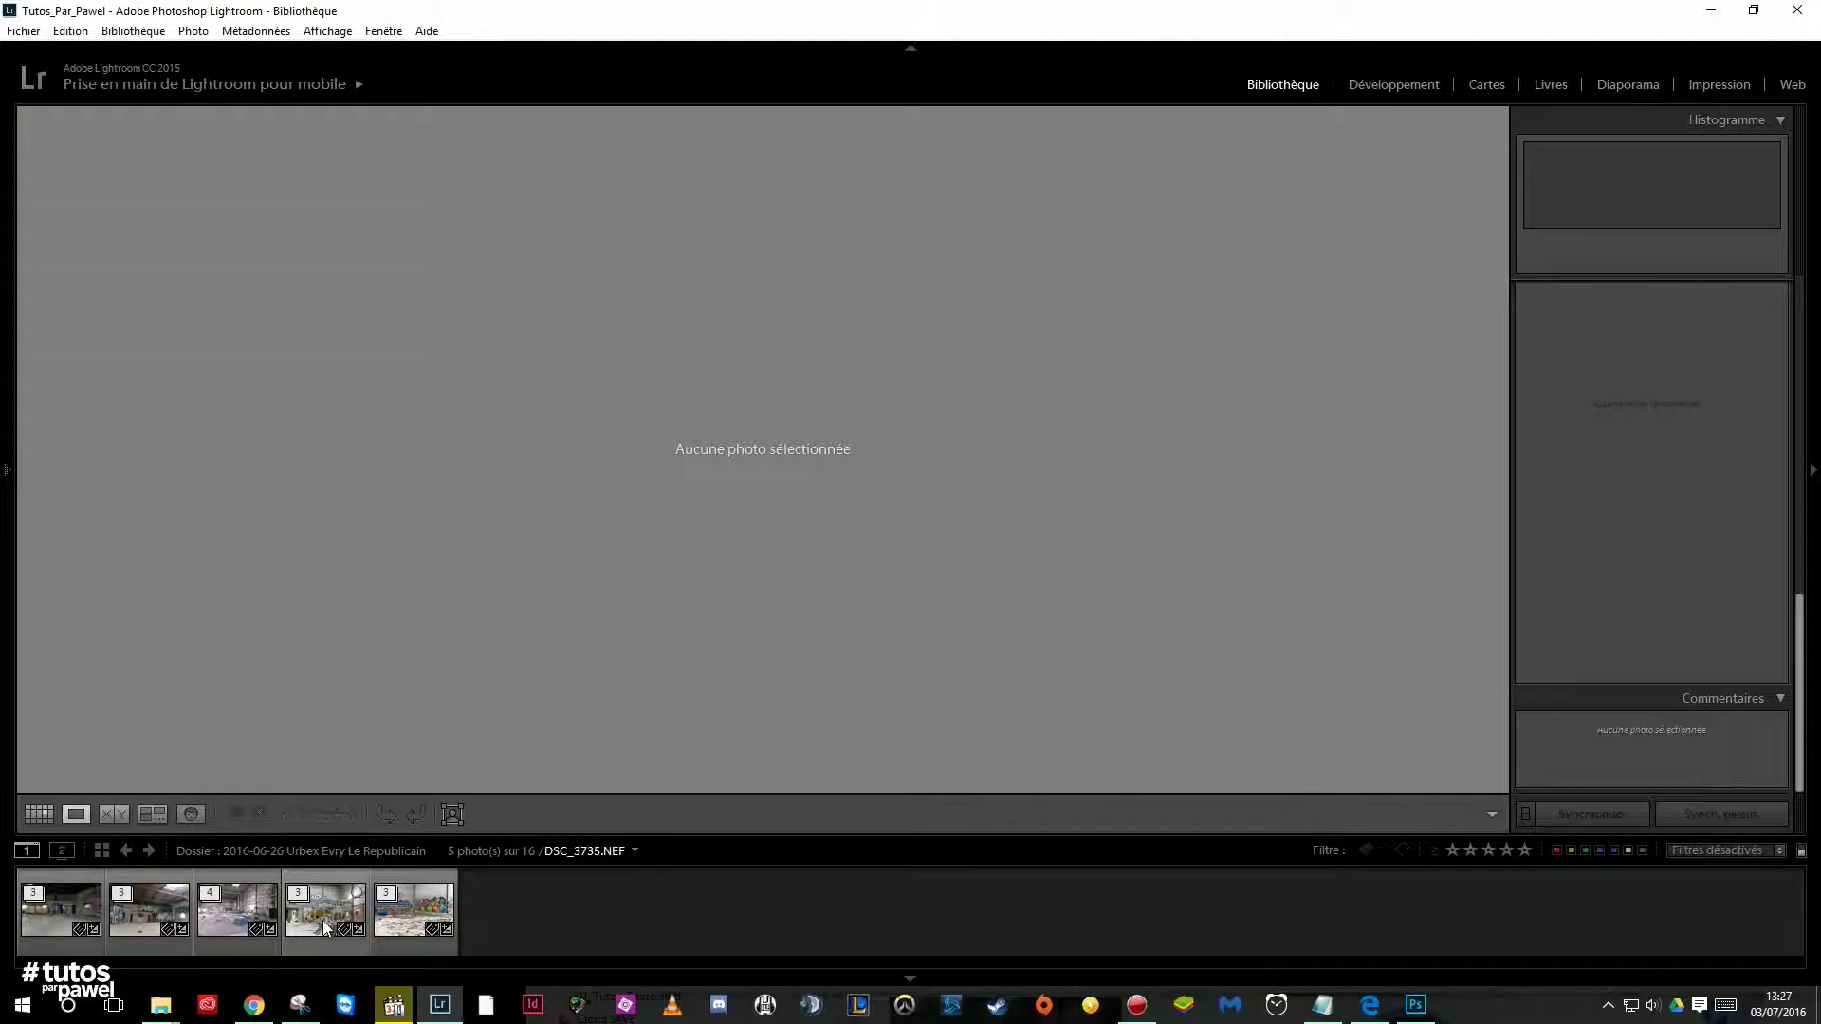
# Expand the four-photo factory hall stack and view its photos, including the HDR
pyautogui.click(343, 941)
pyautogui.click(226, 908)
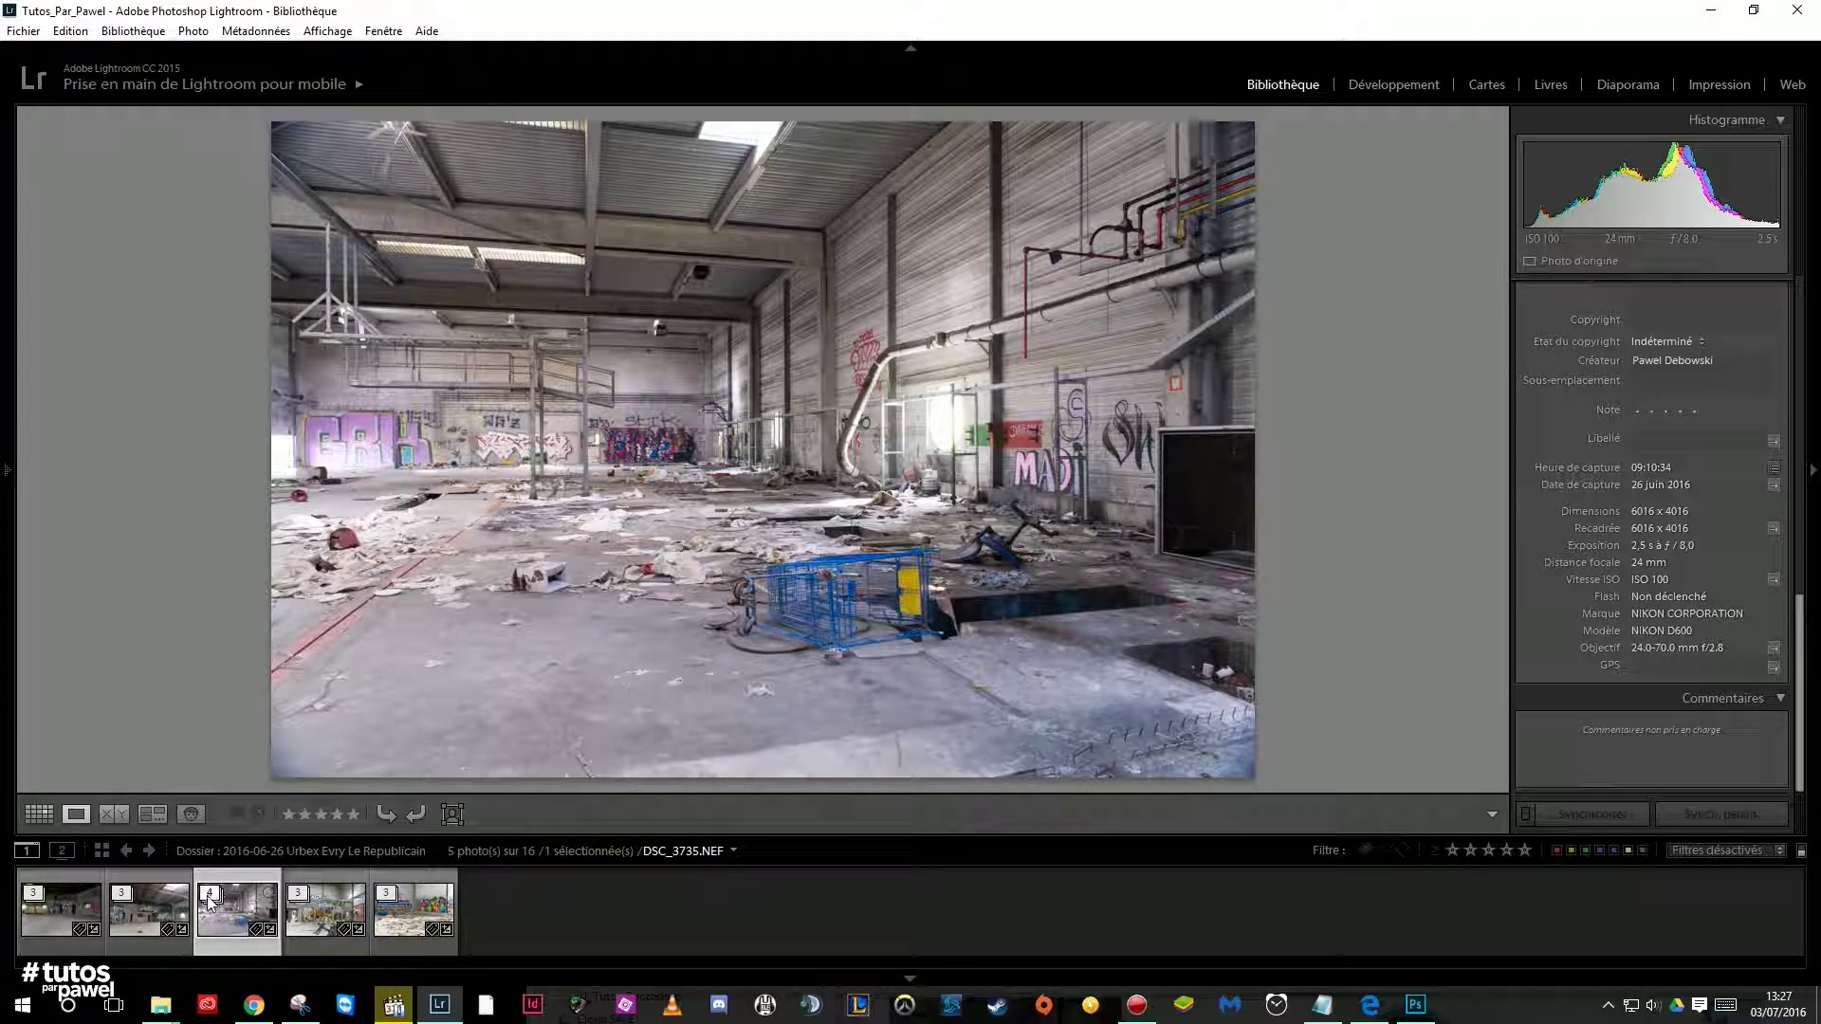
pyautogui.press('s')
pyautogui.click(324, 897)
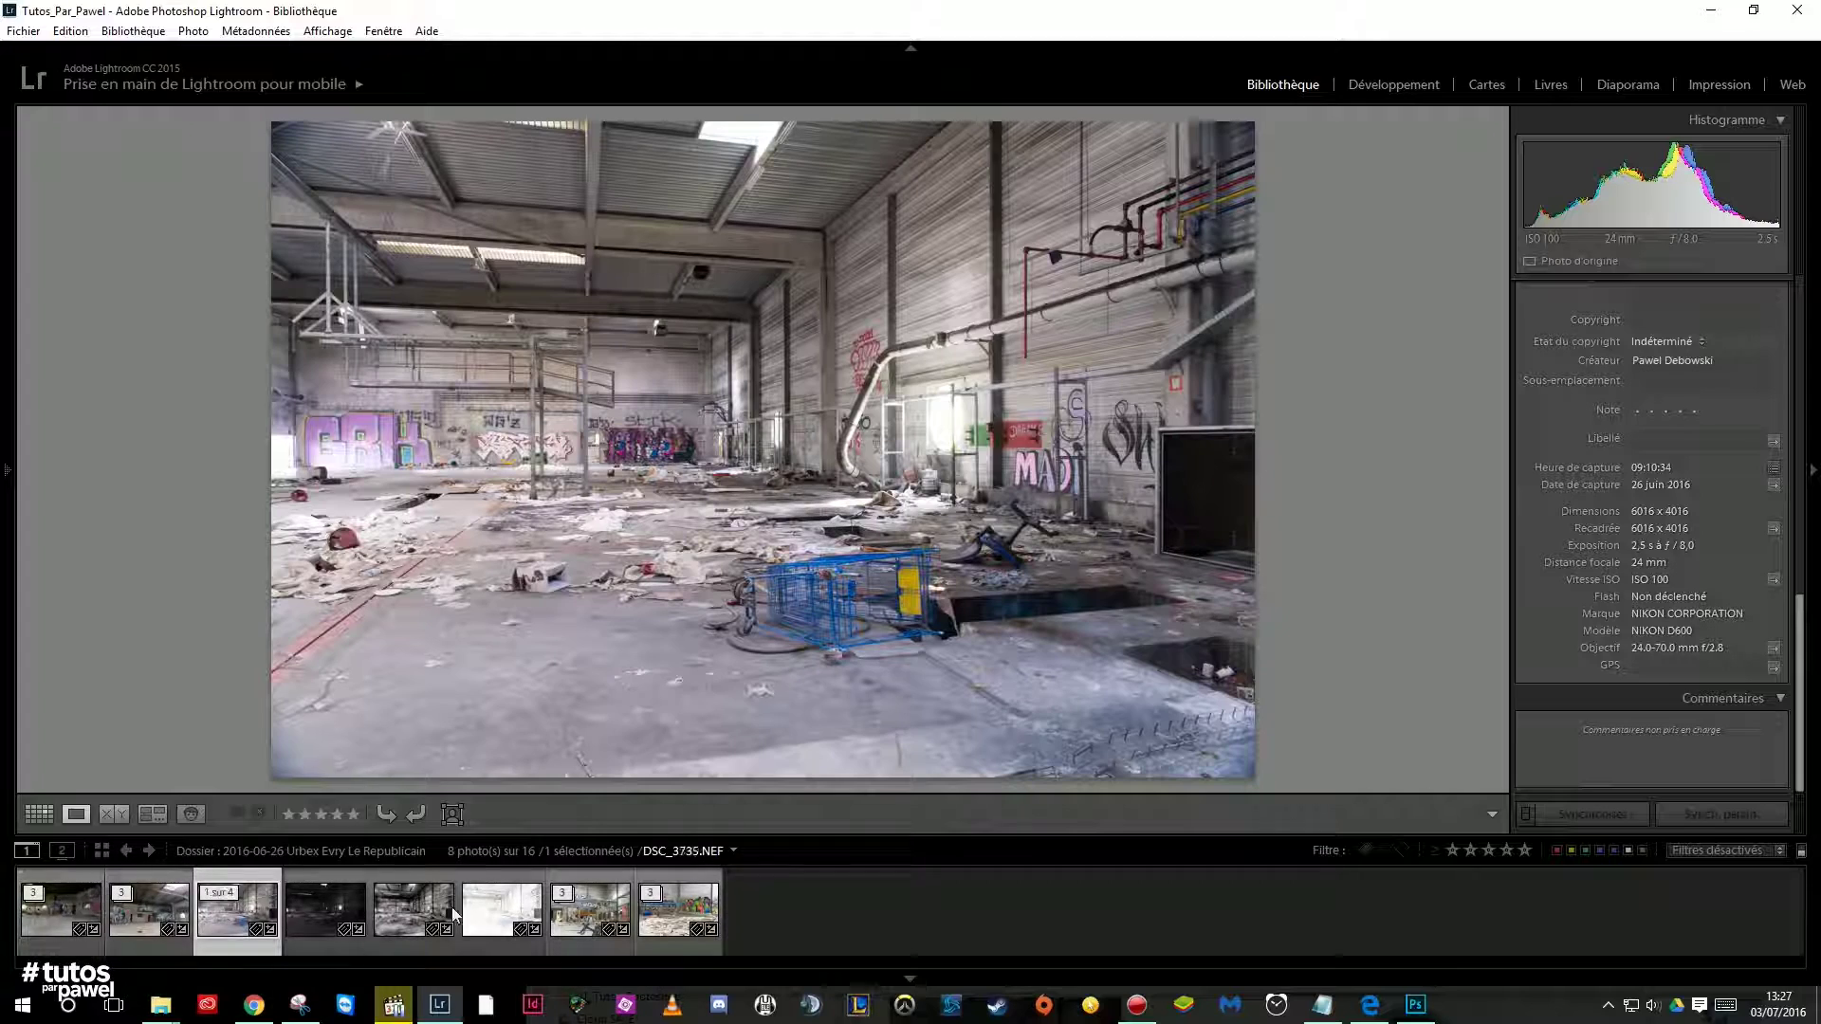
pyautogui.click(388, 915)
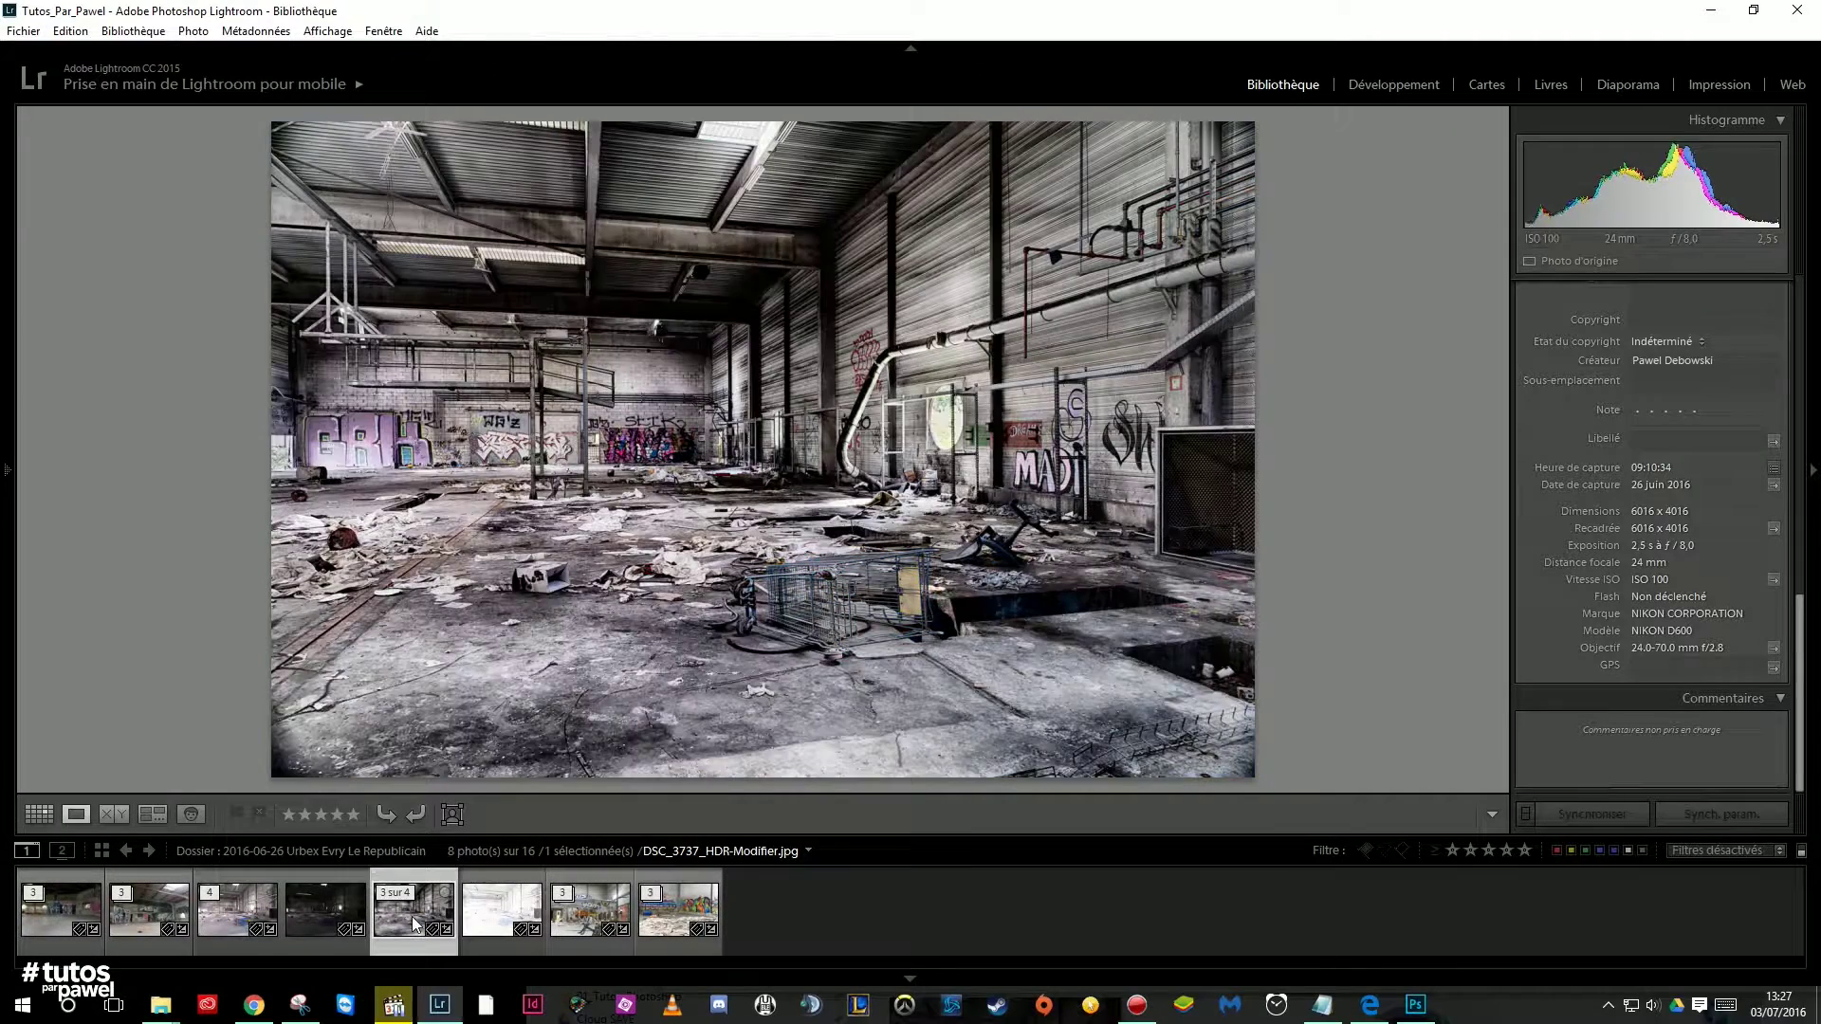
# Unstack the factory hall photos and regroup the selected ones into a single stack
pyautogui.rightClick(410, 912)
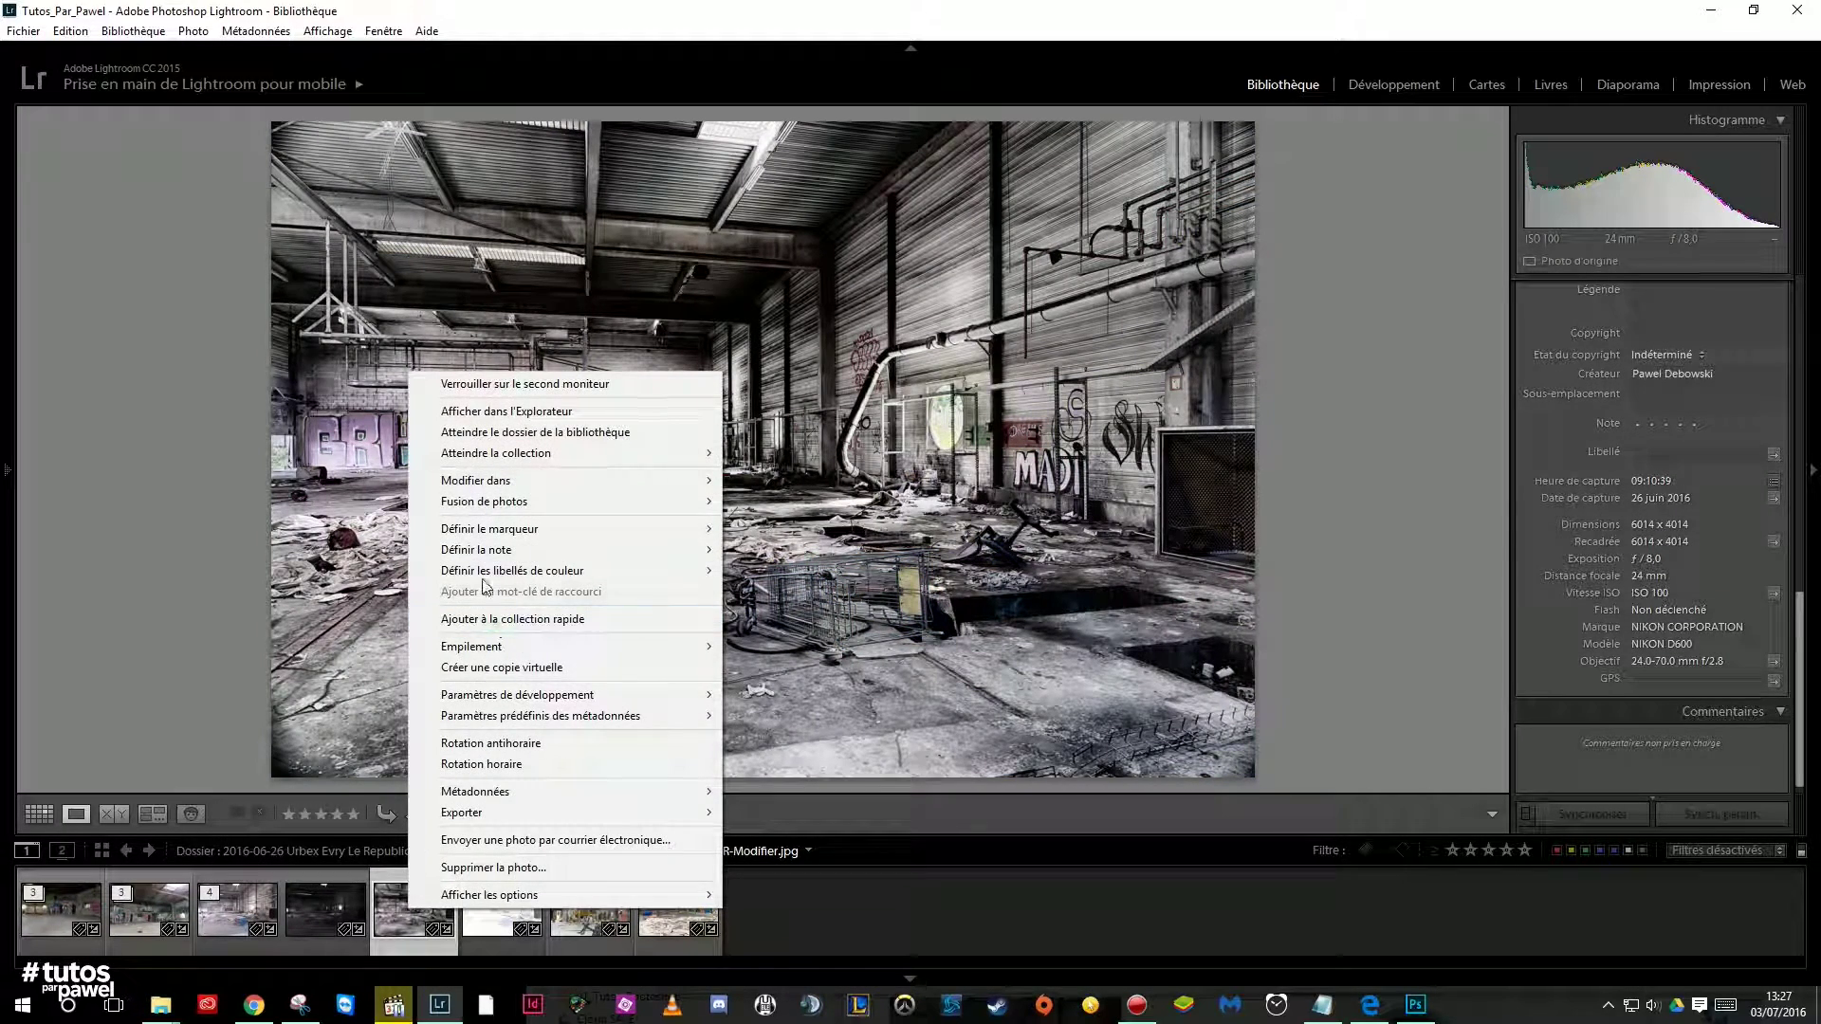
pyautogui.moveTo(565, 646)
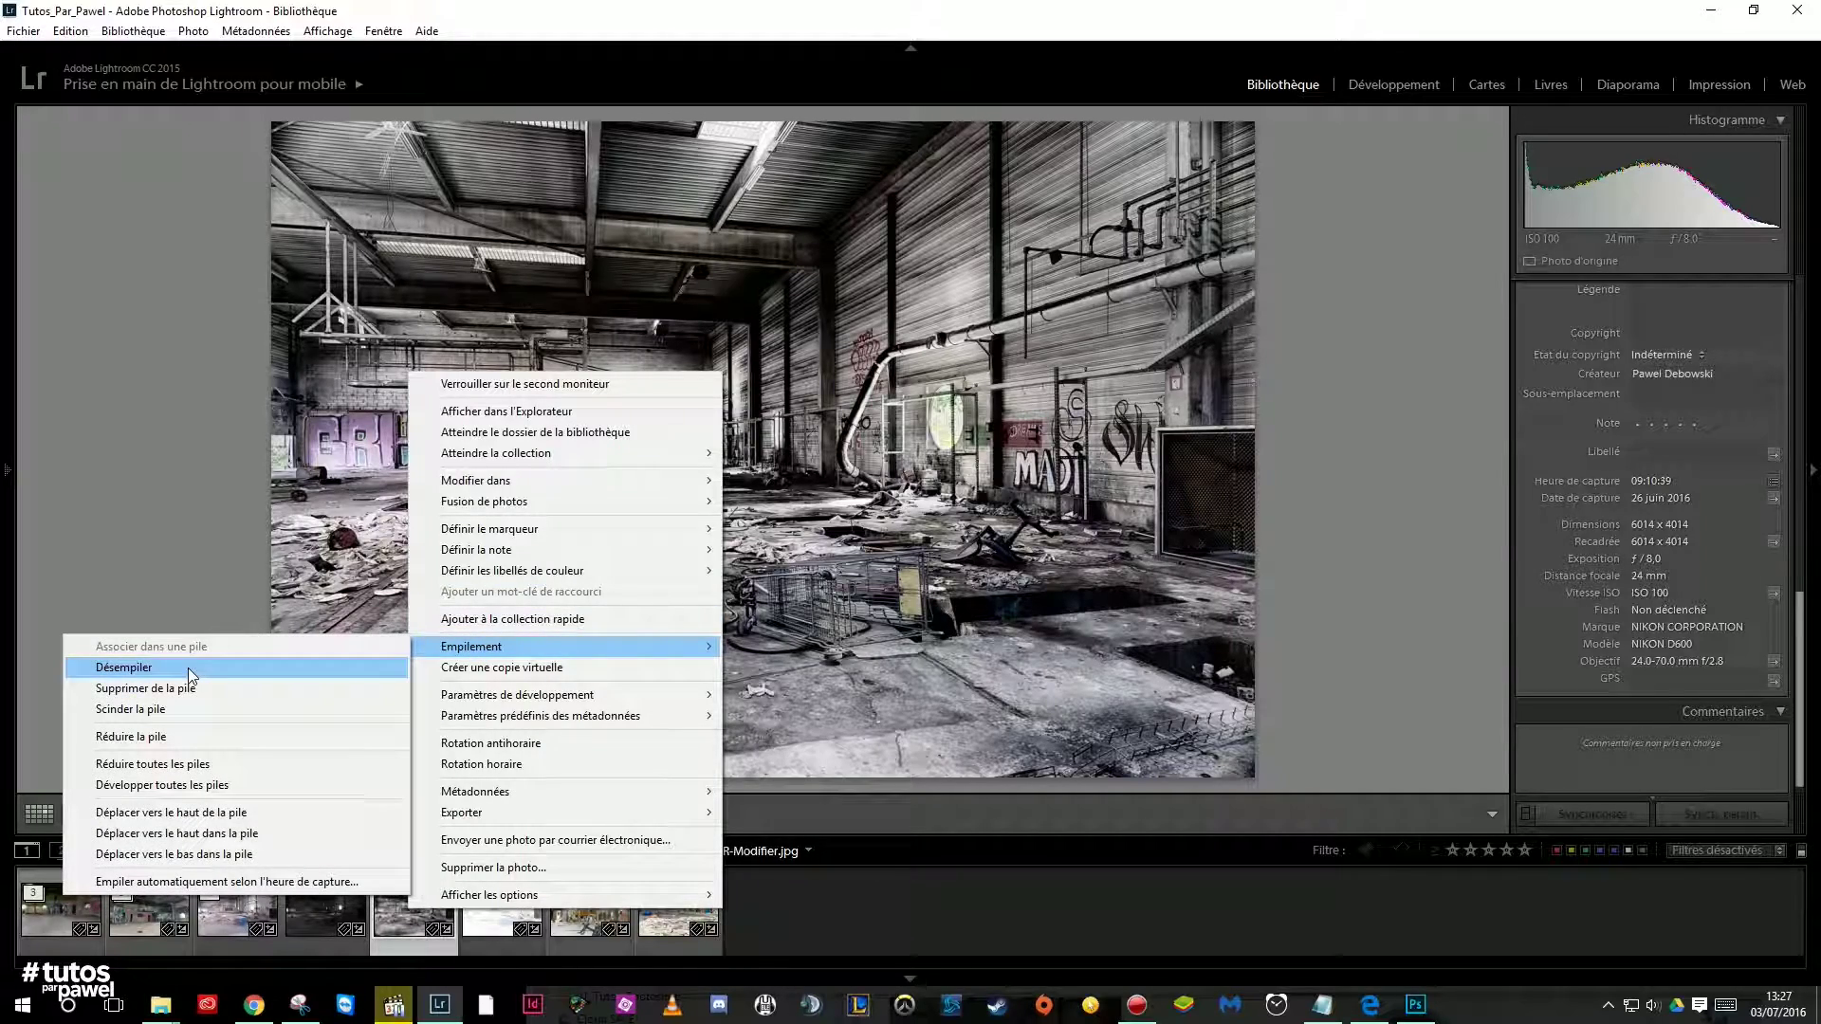
pyautogui.click(188, 667)
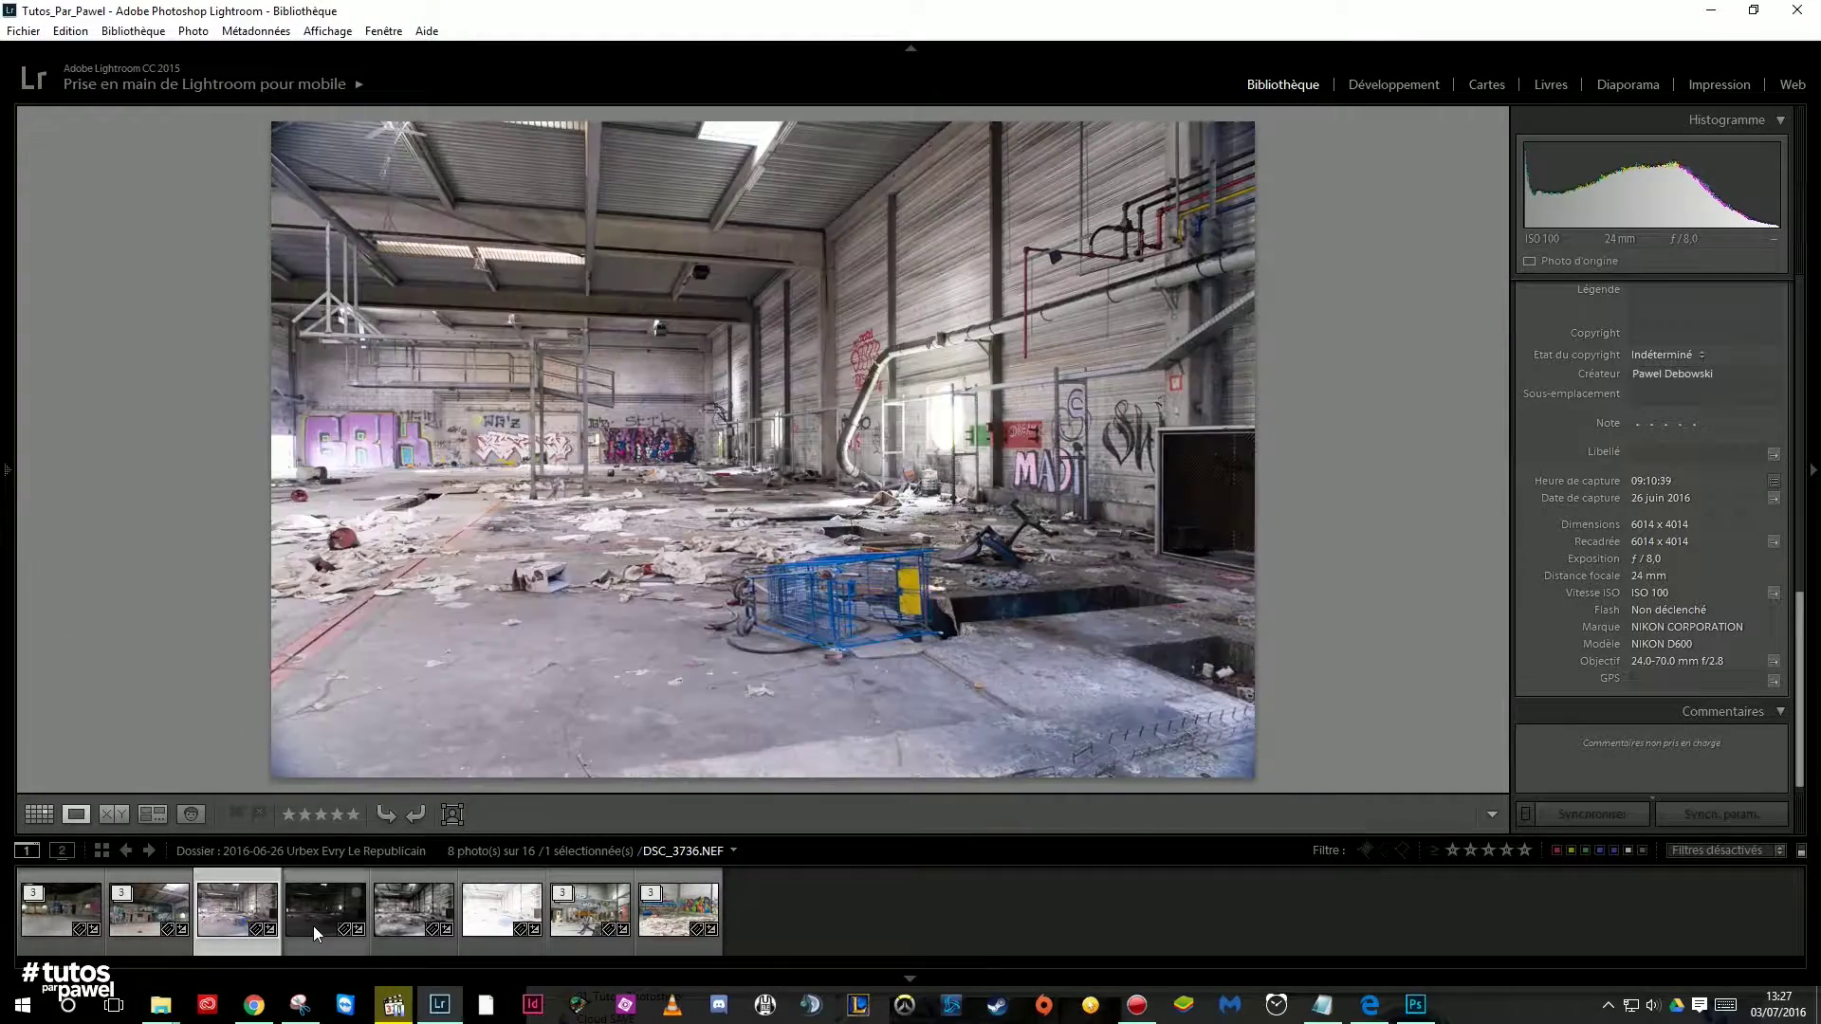
pyautogui.rightClick(488, 910)
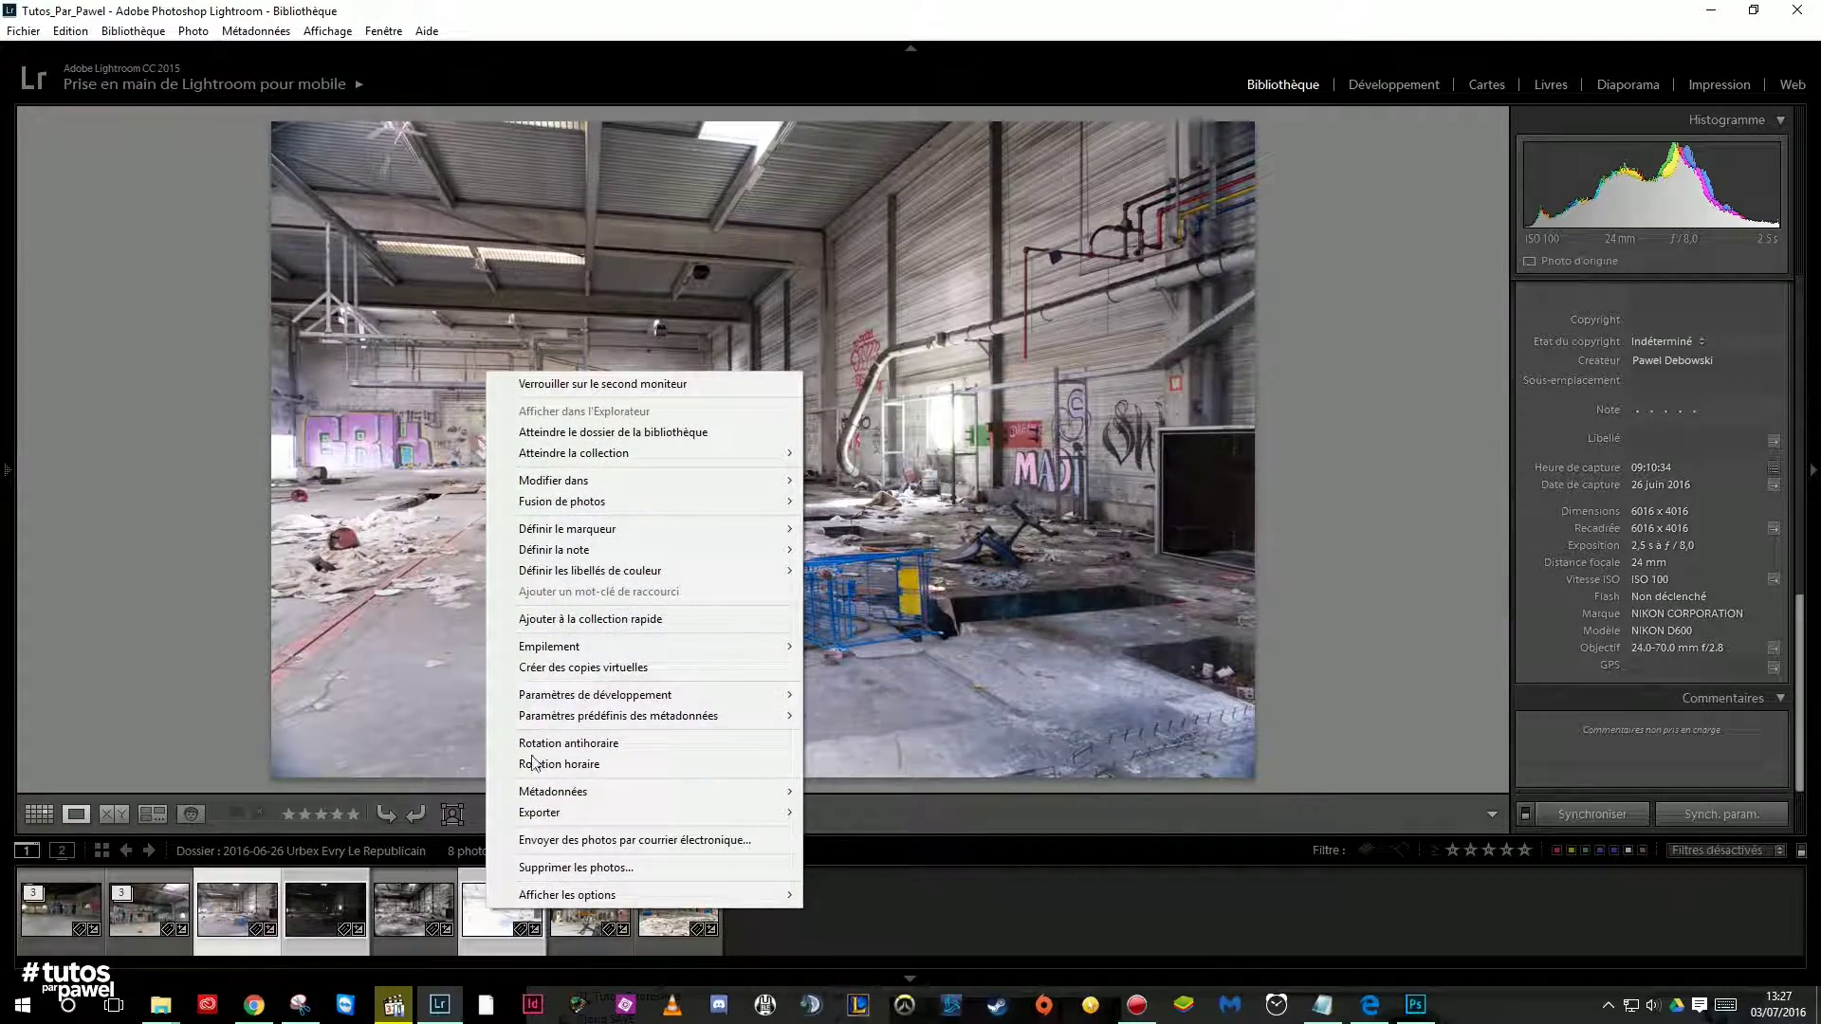
pyautogui.moveTo(549, 646)
pyautogui.click(332, 641)
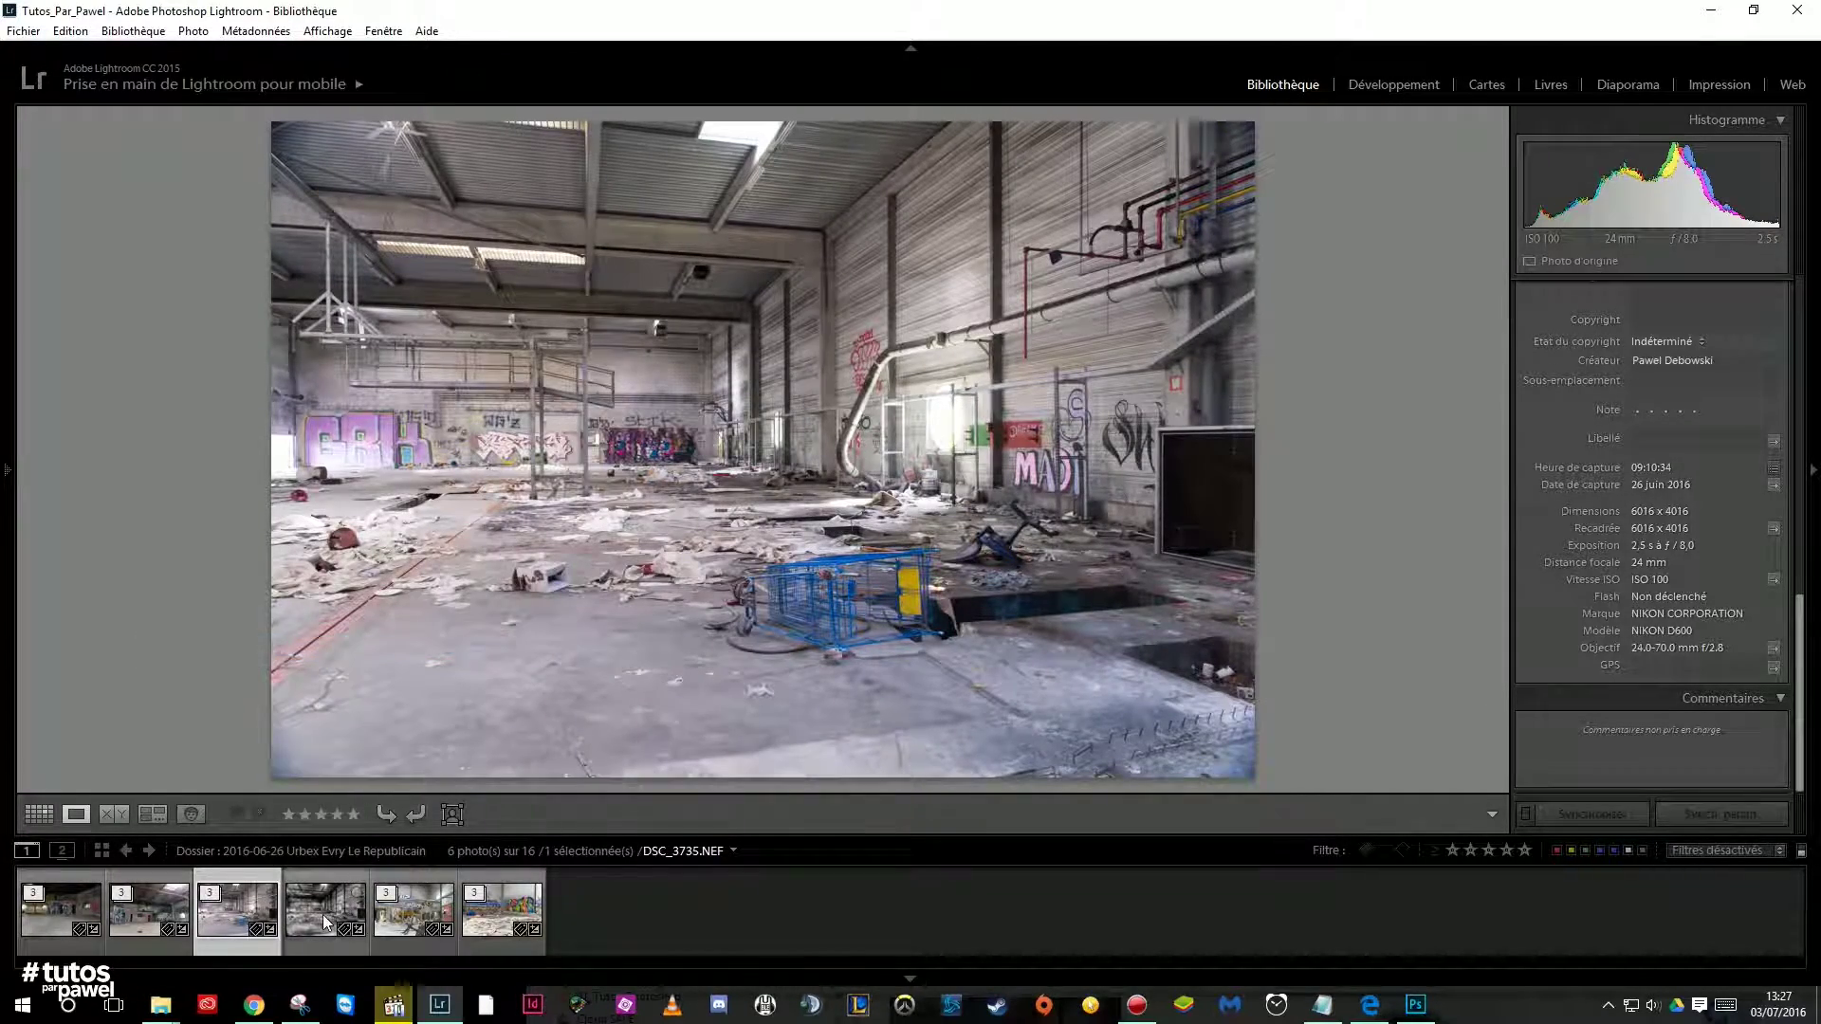
# Expand the warehouse bracket stack so its three exposures are selected
pyautogui.click(322, 914)
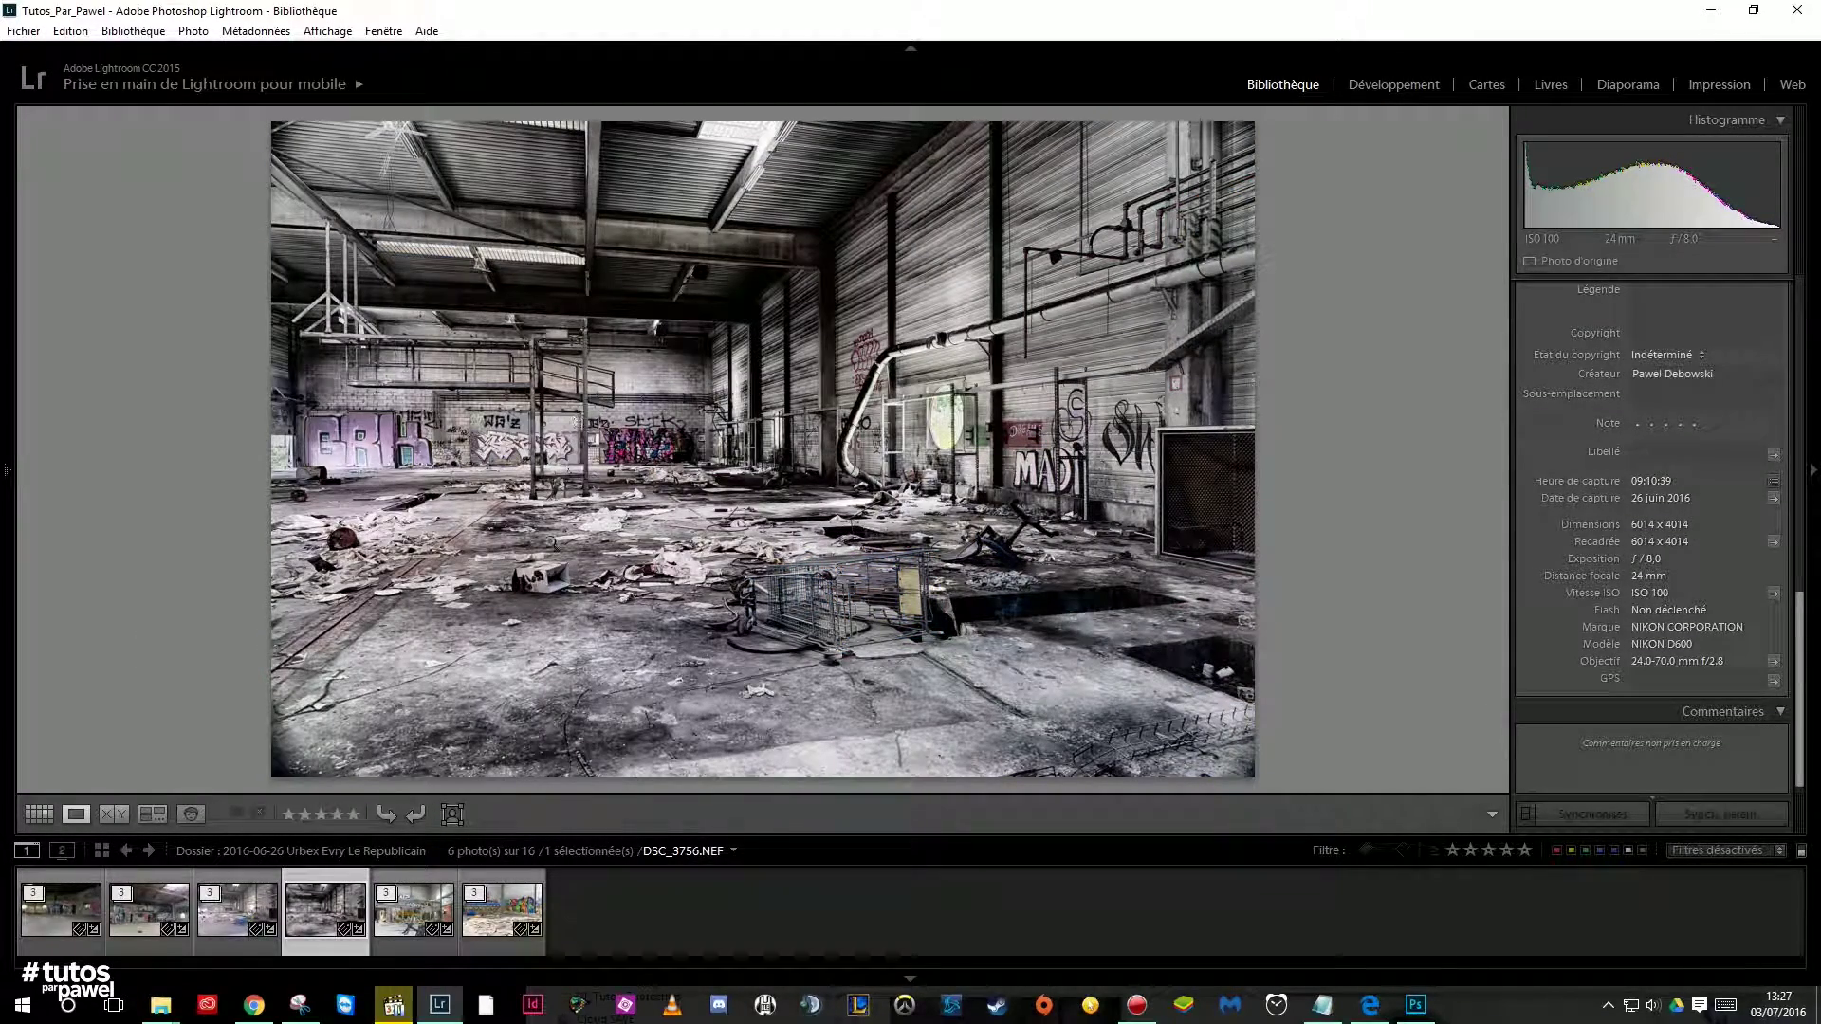
pyautogui.click(237, 912)
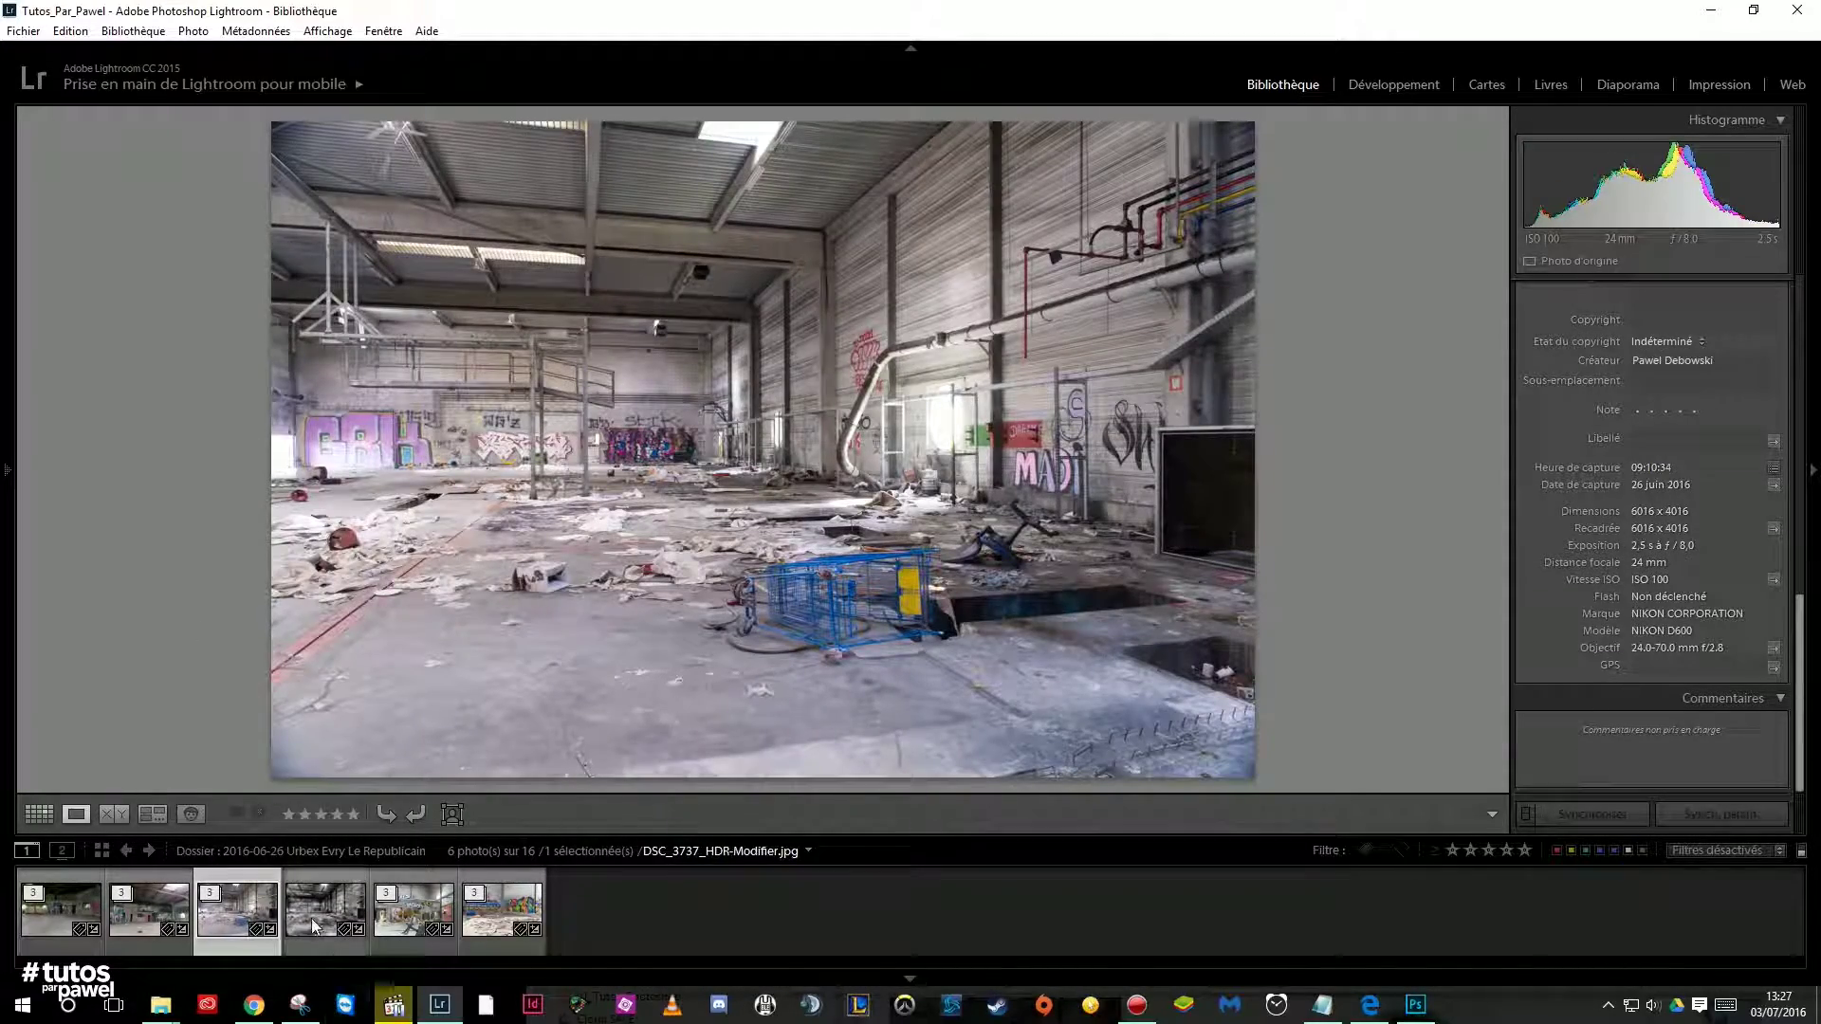
pyautogui.click(316, 926)
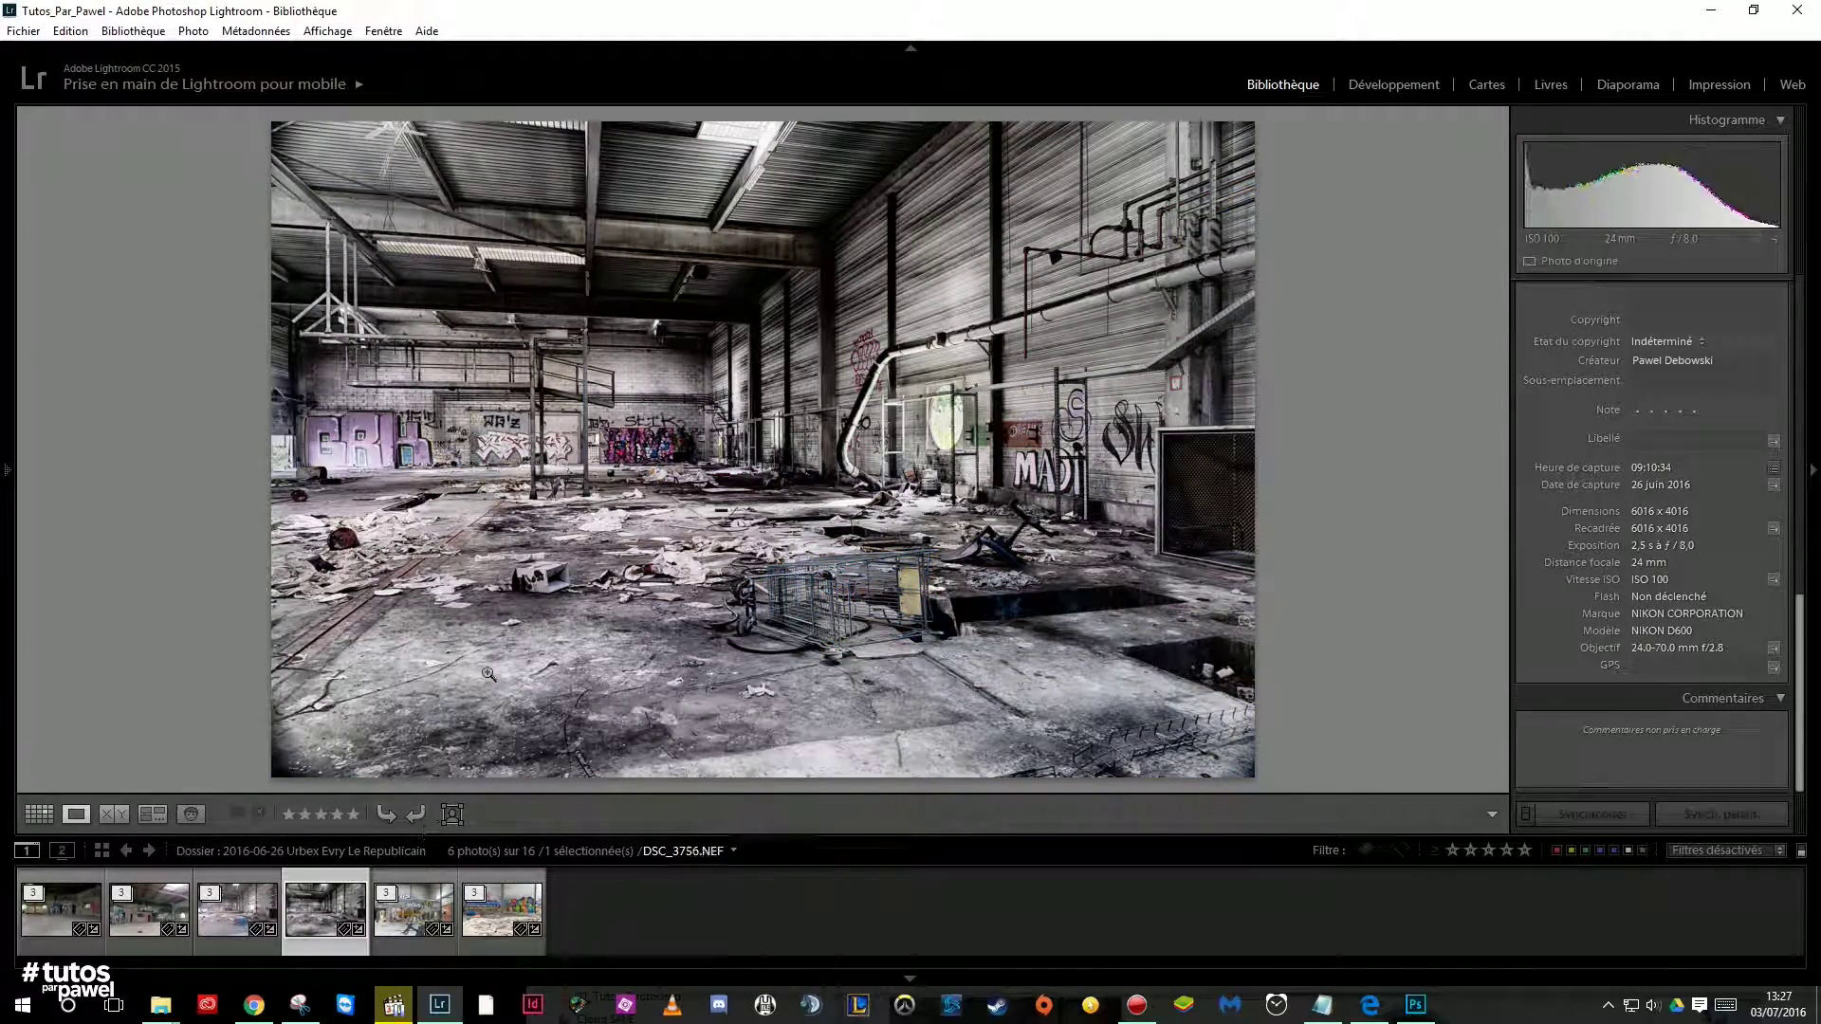
pyautogui.click(221, 927)
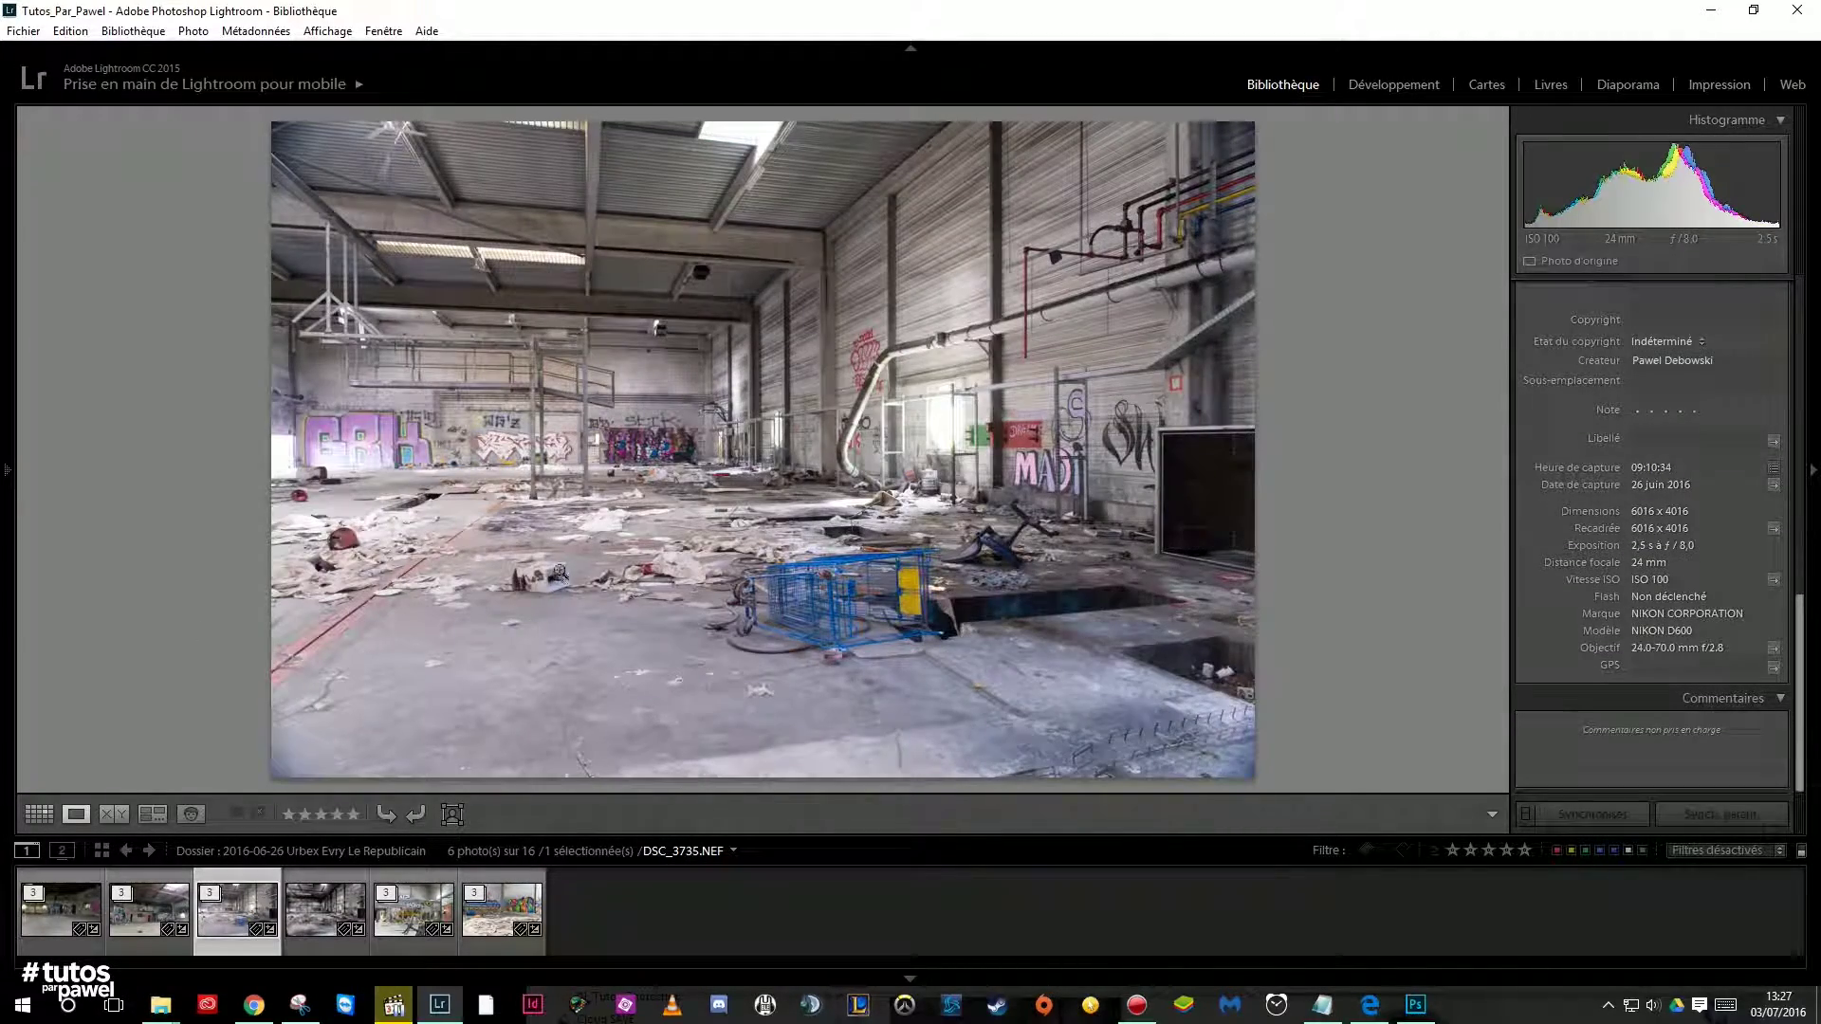
pyautogui.click(210, 893)
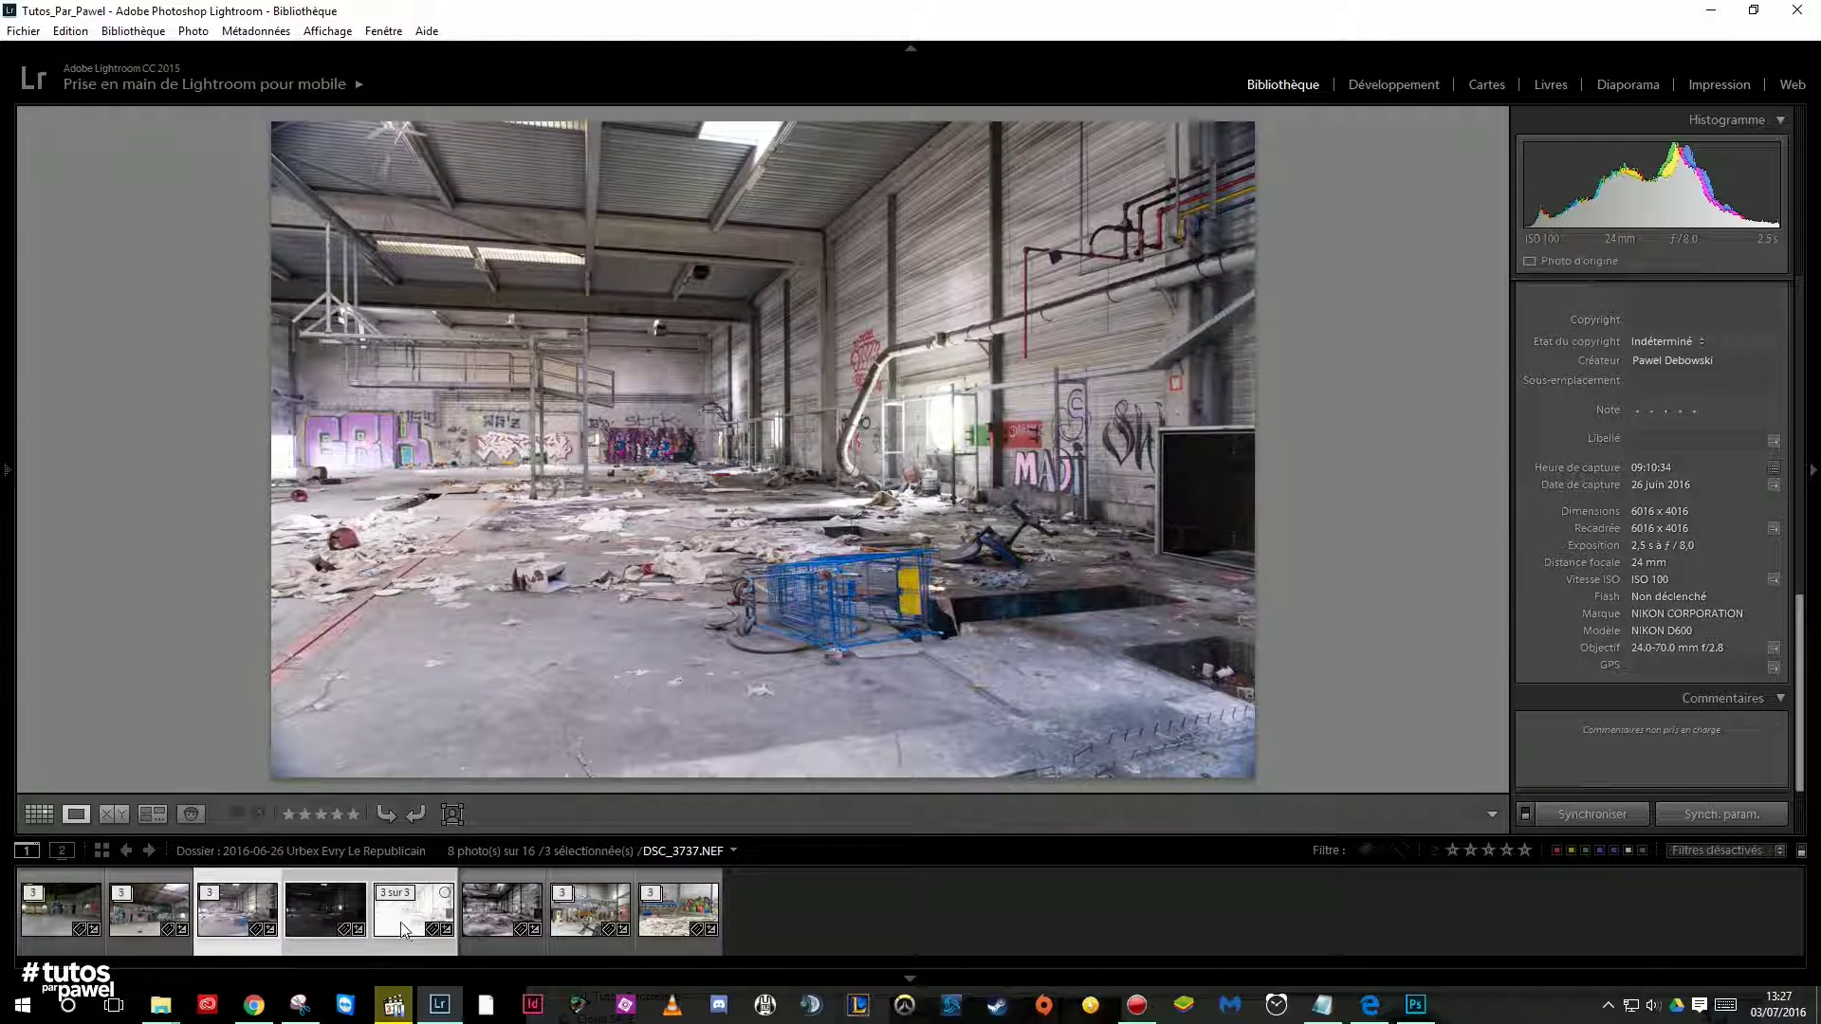
# Start an HDR merge preview of the three selected warehouse exposures
pyautogui.rightClick(403, 930)
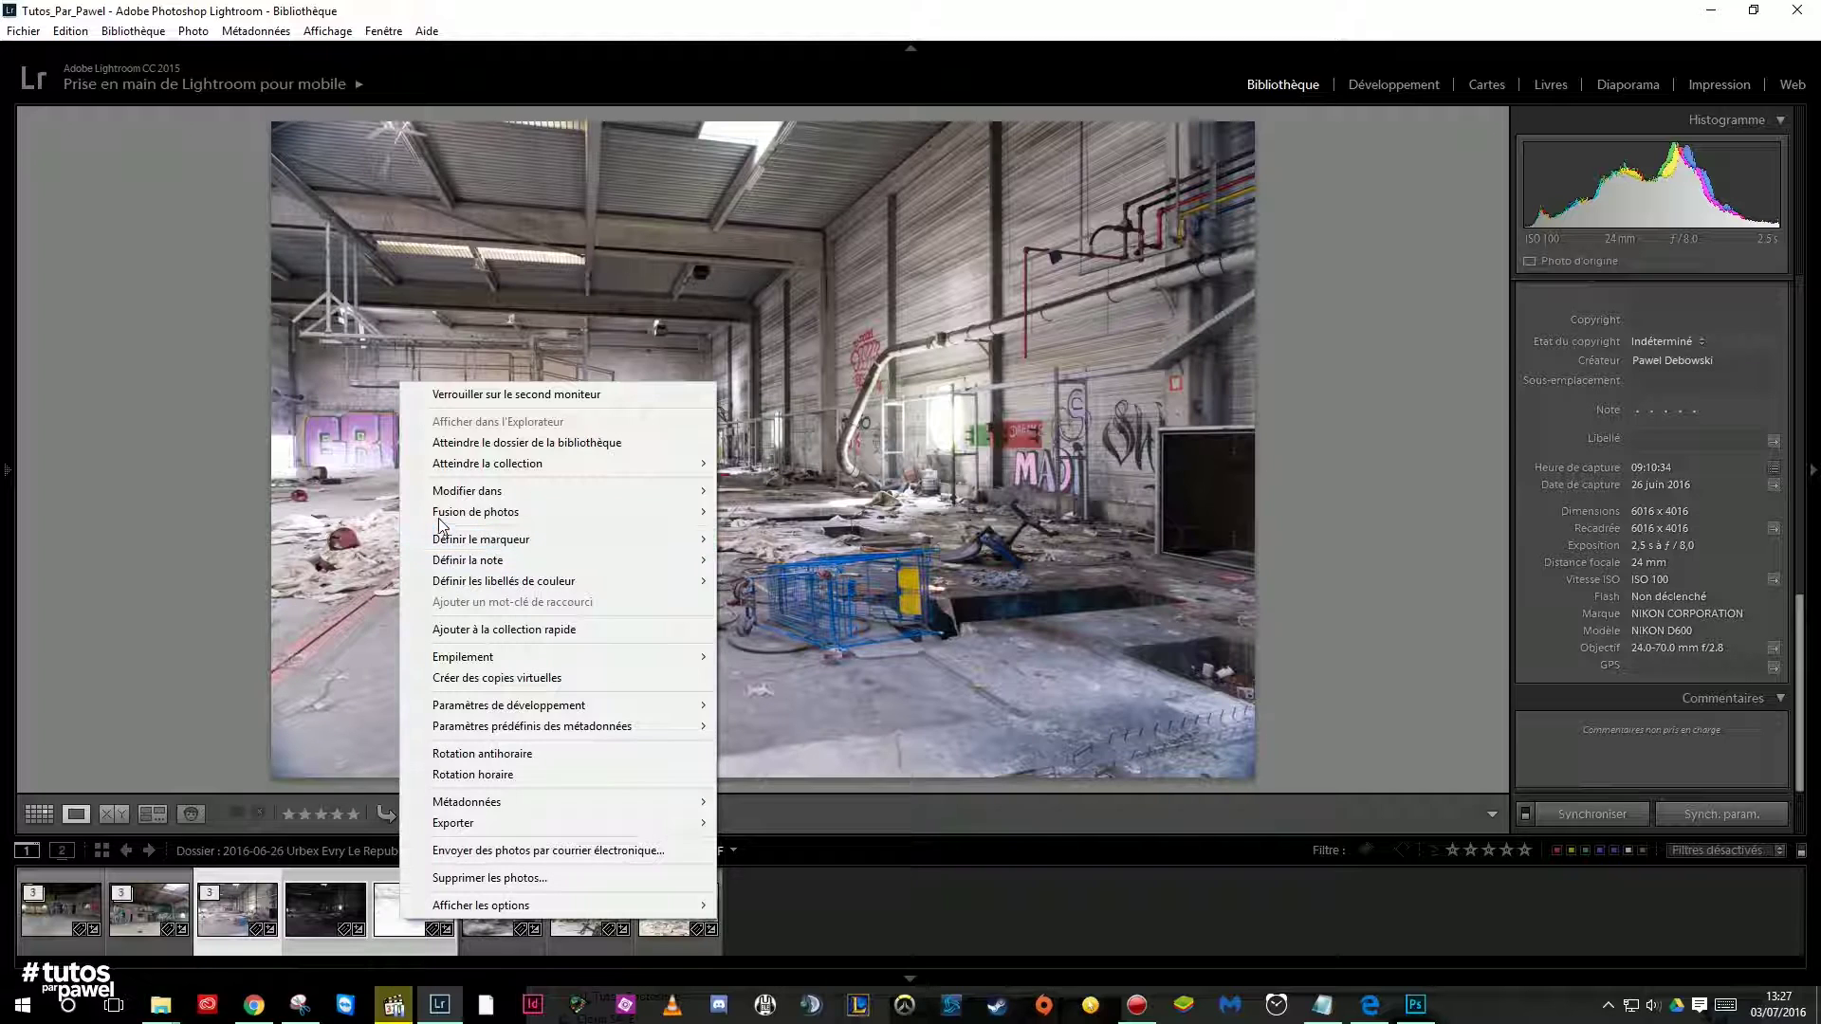
pyautogui.moveTo(475, 512)
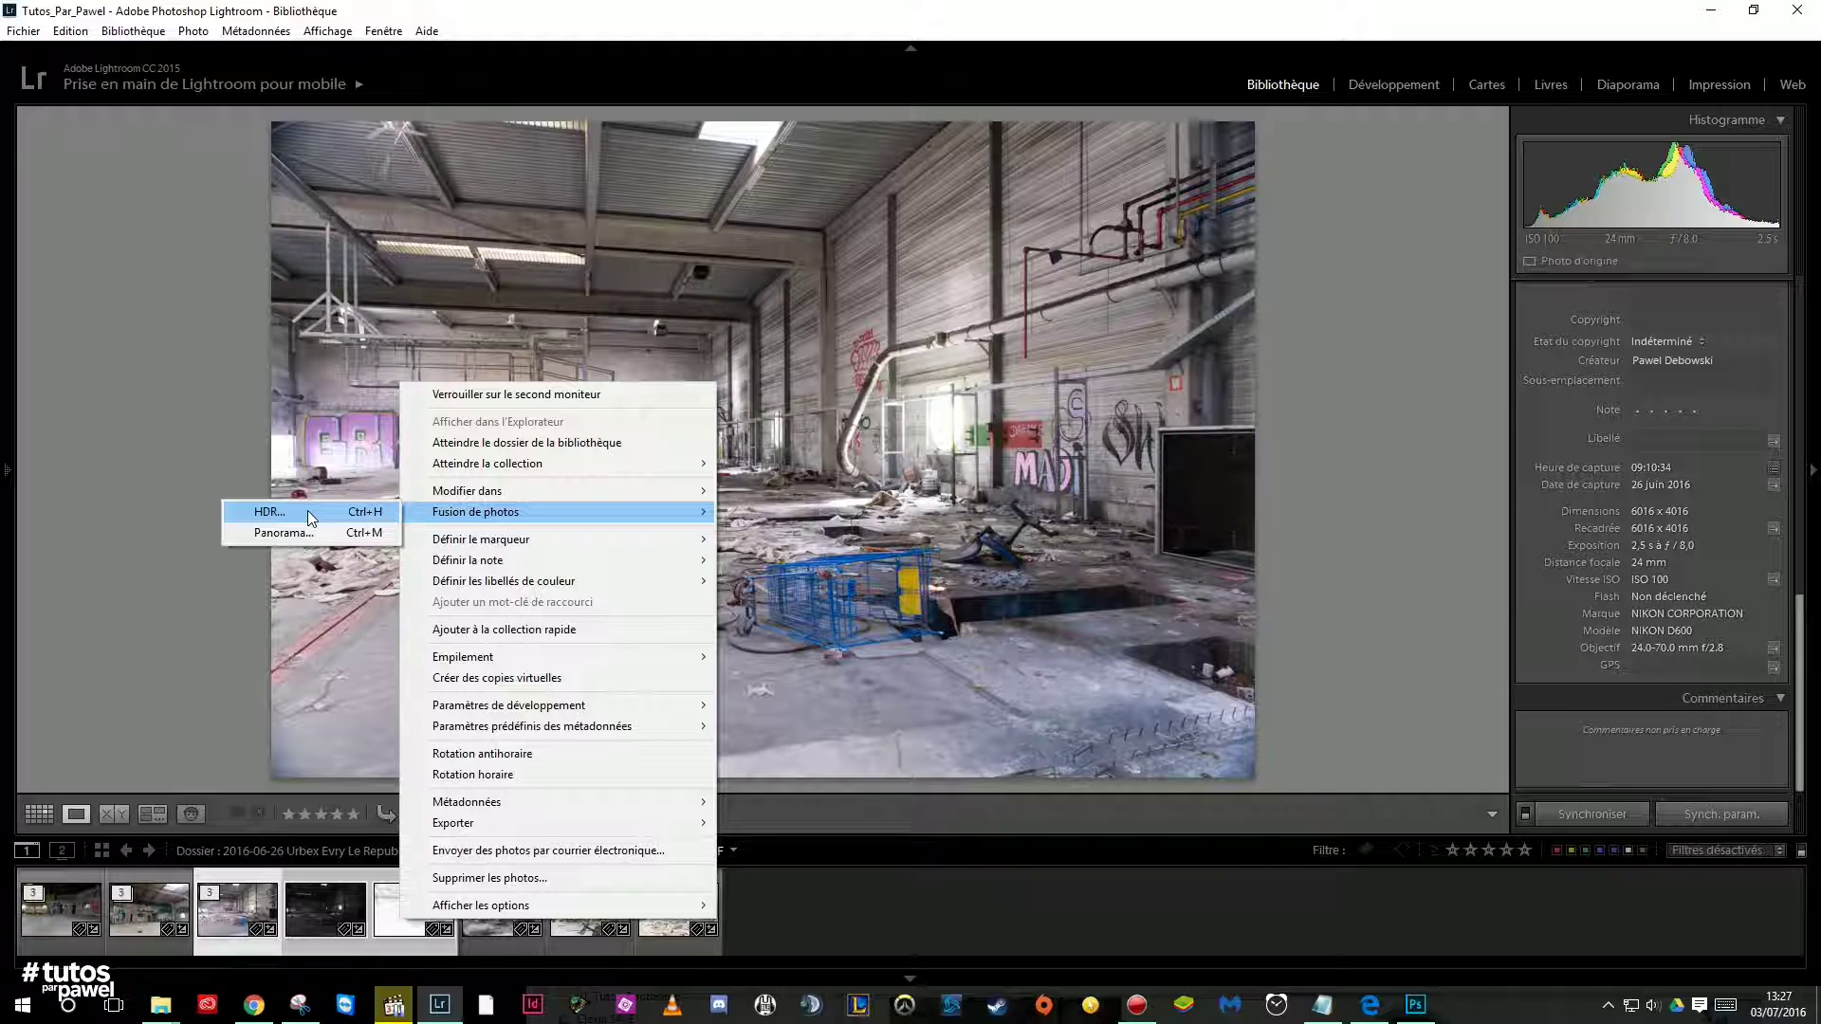
pyautogui.click(304, 510)
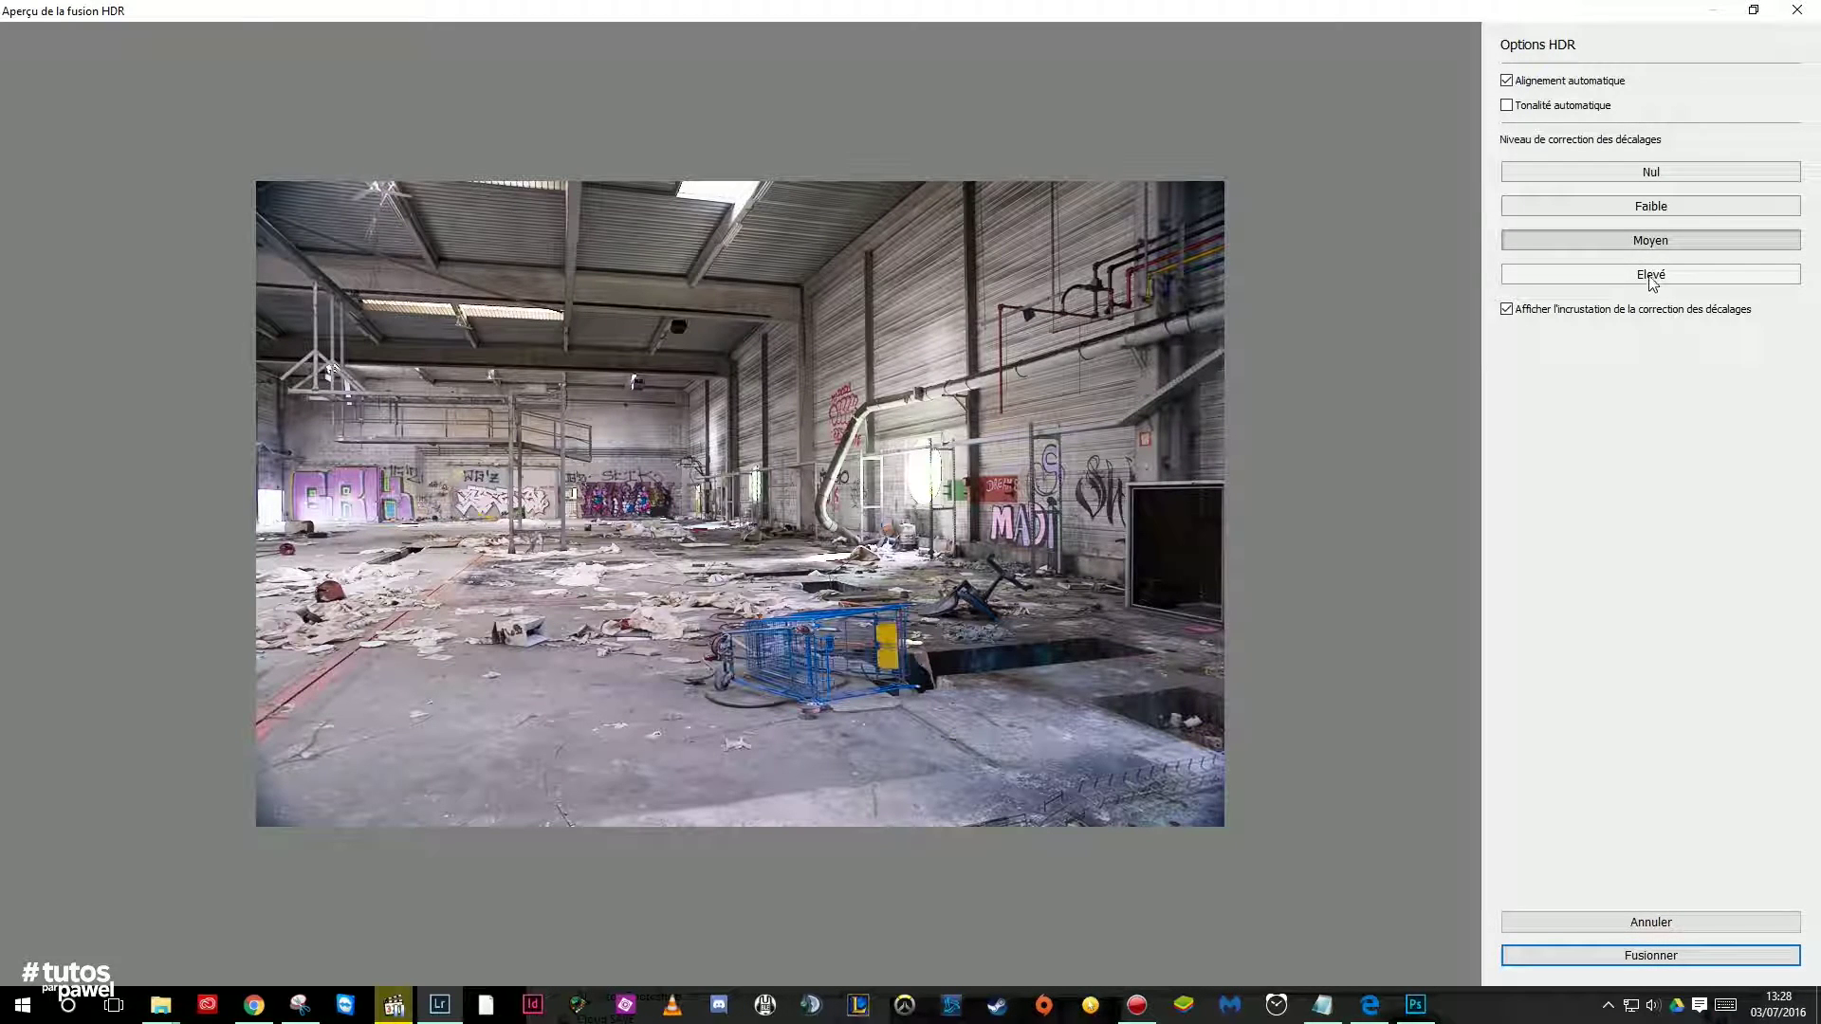
# Set deghosting to high, compare auto tone on and off, and merge the HDR
pyautogui.click(1648, 277)
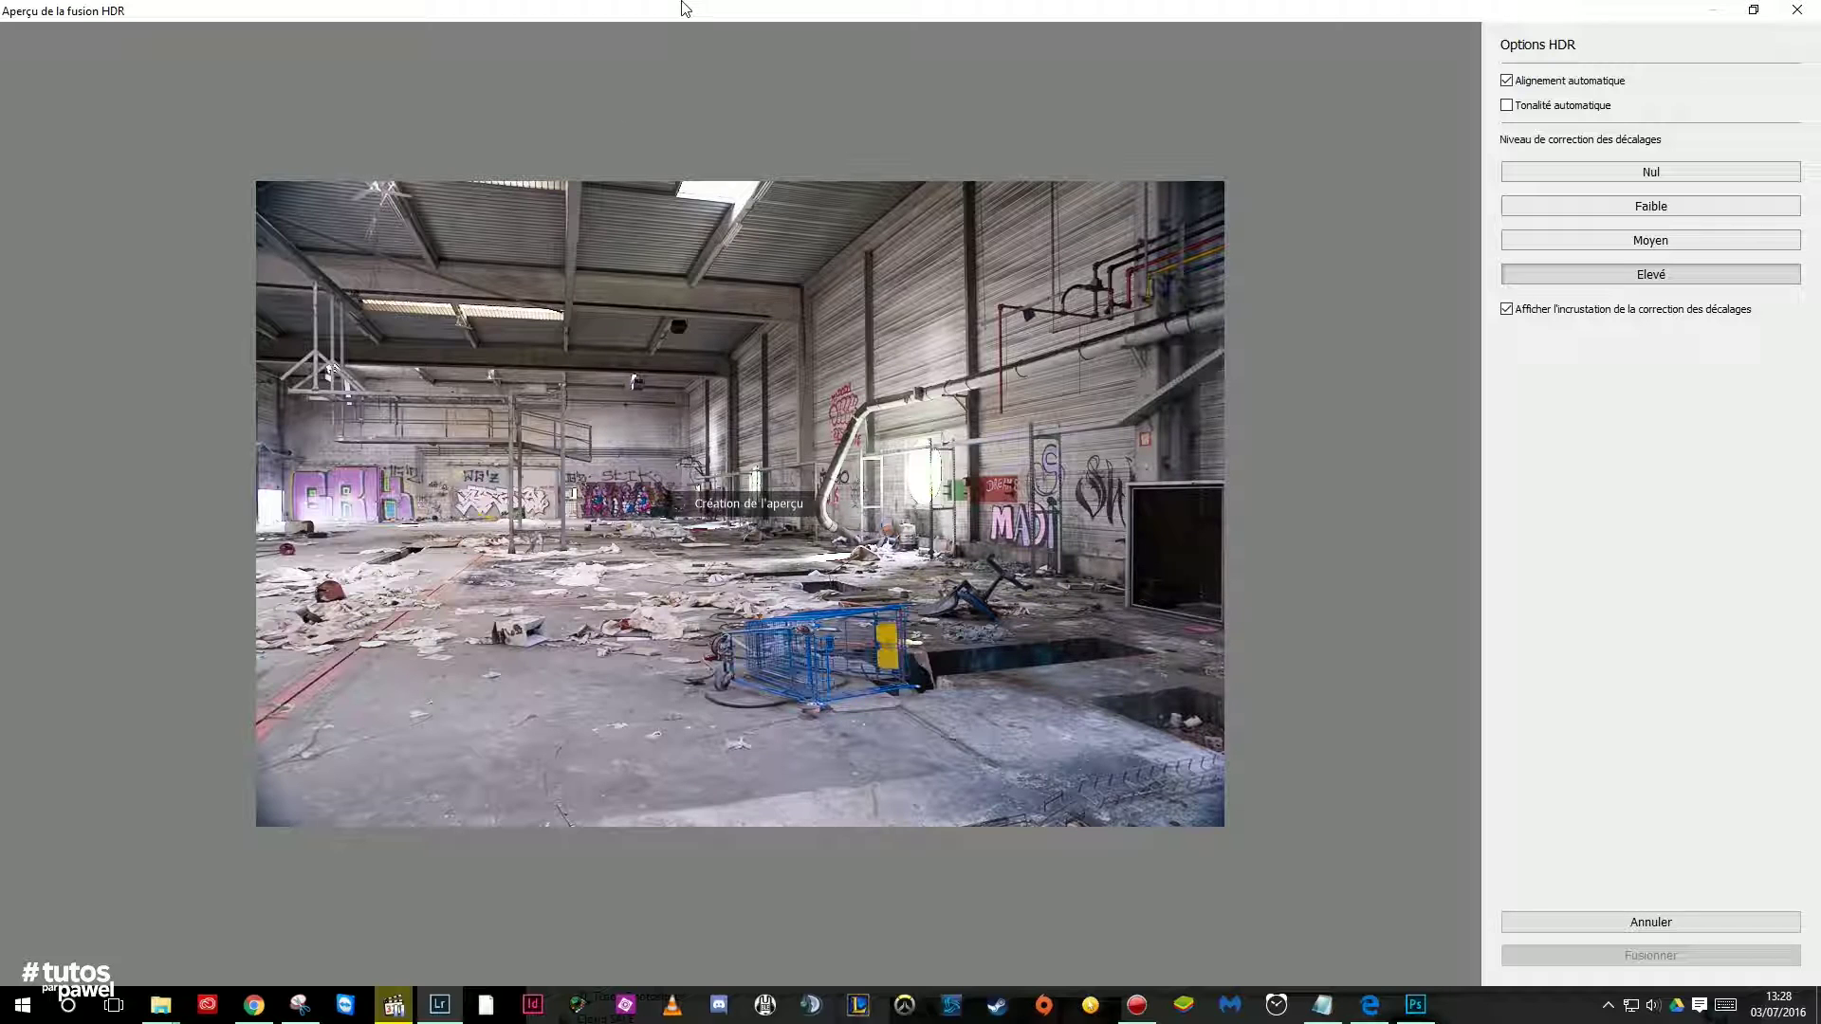
pyautogui.click(1620, 277)
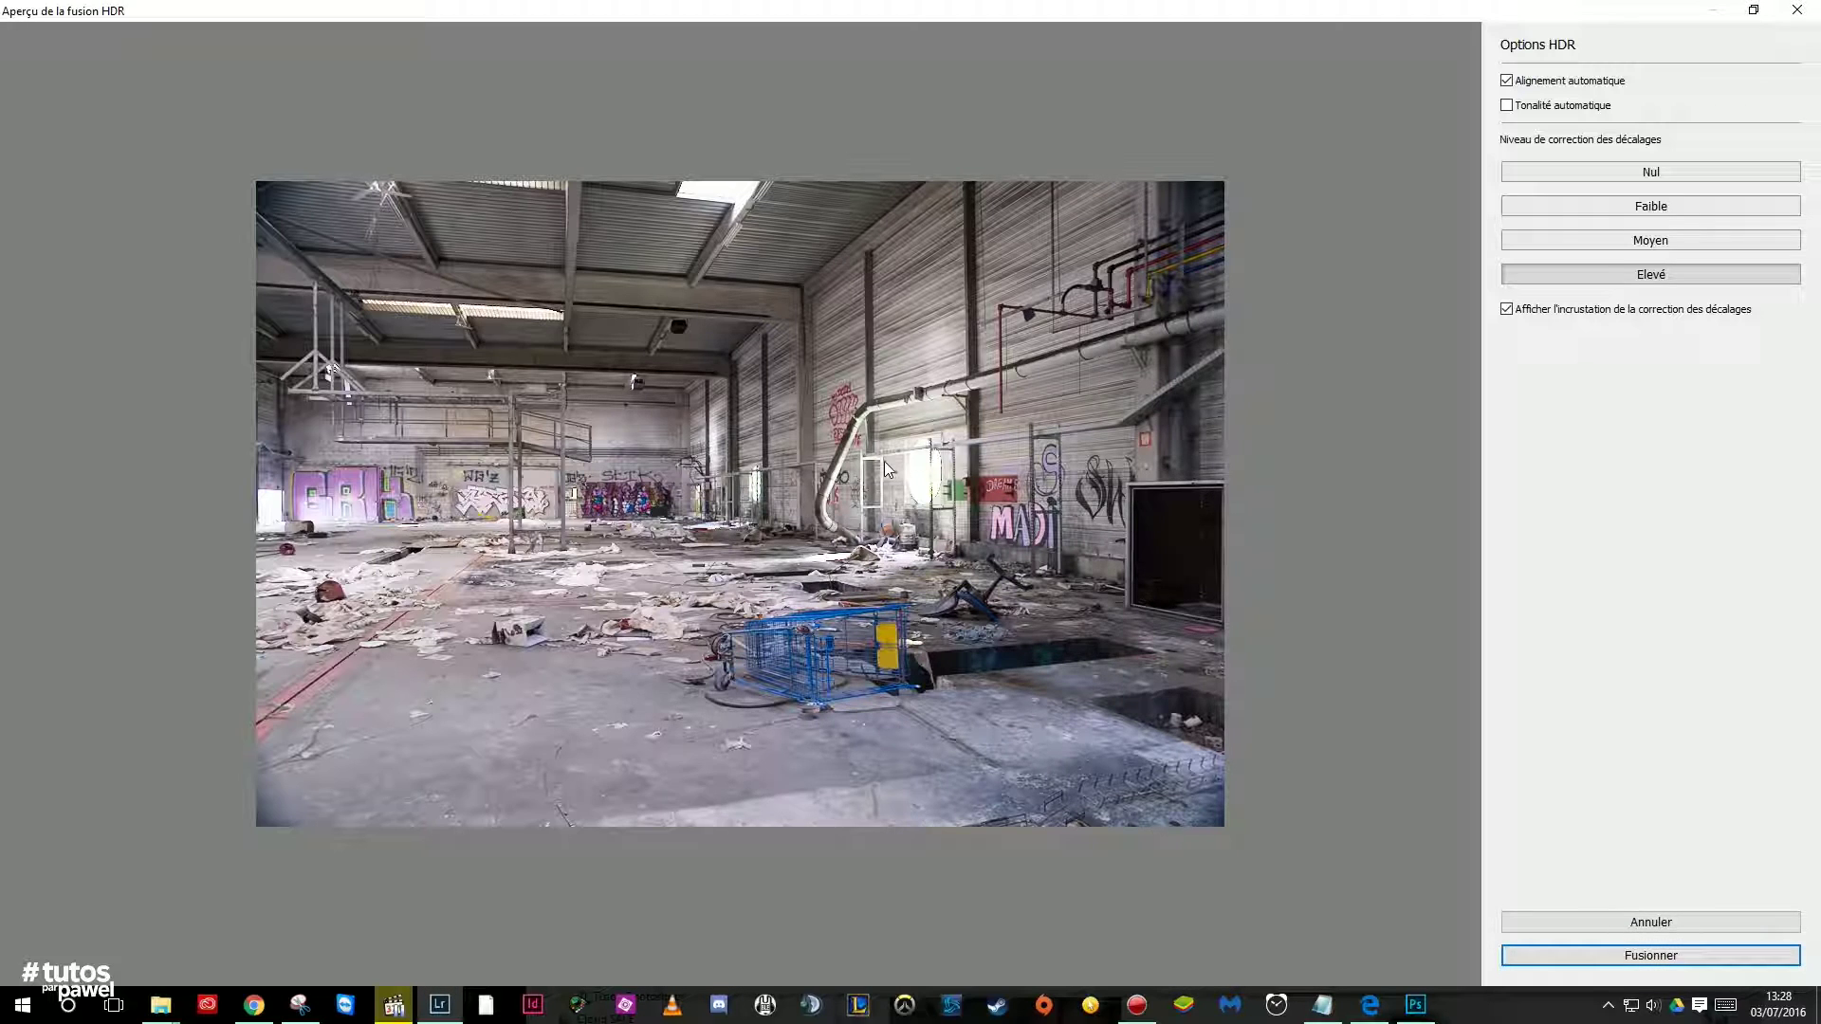
pyautogui.click(1506, 106)
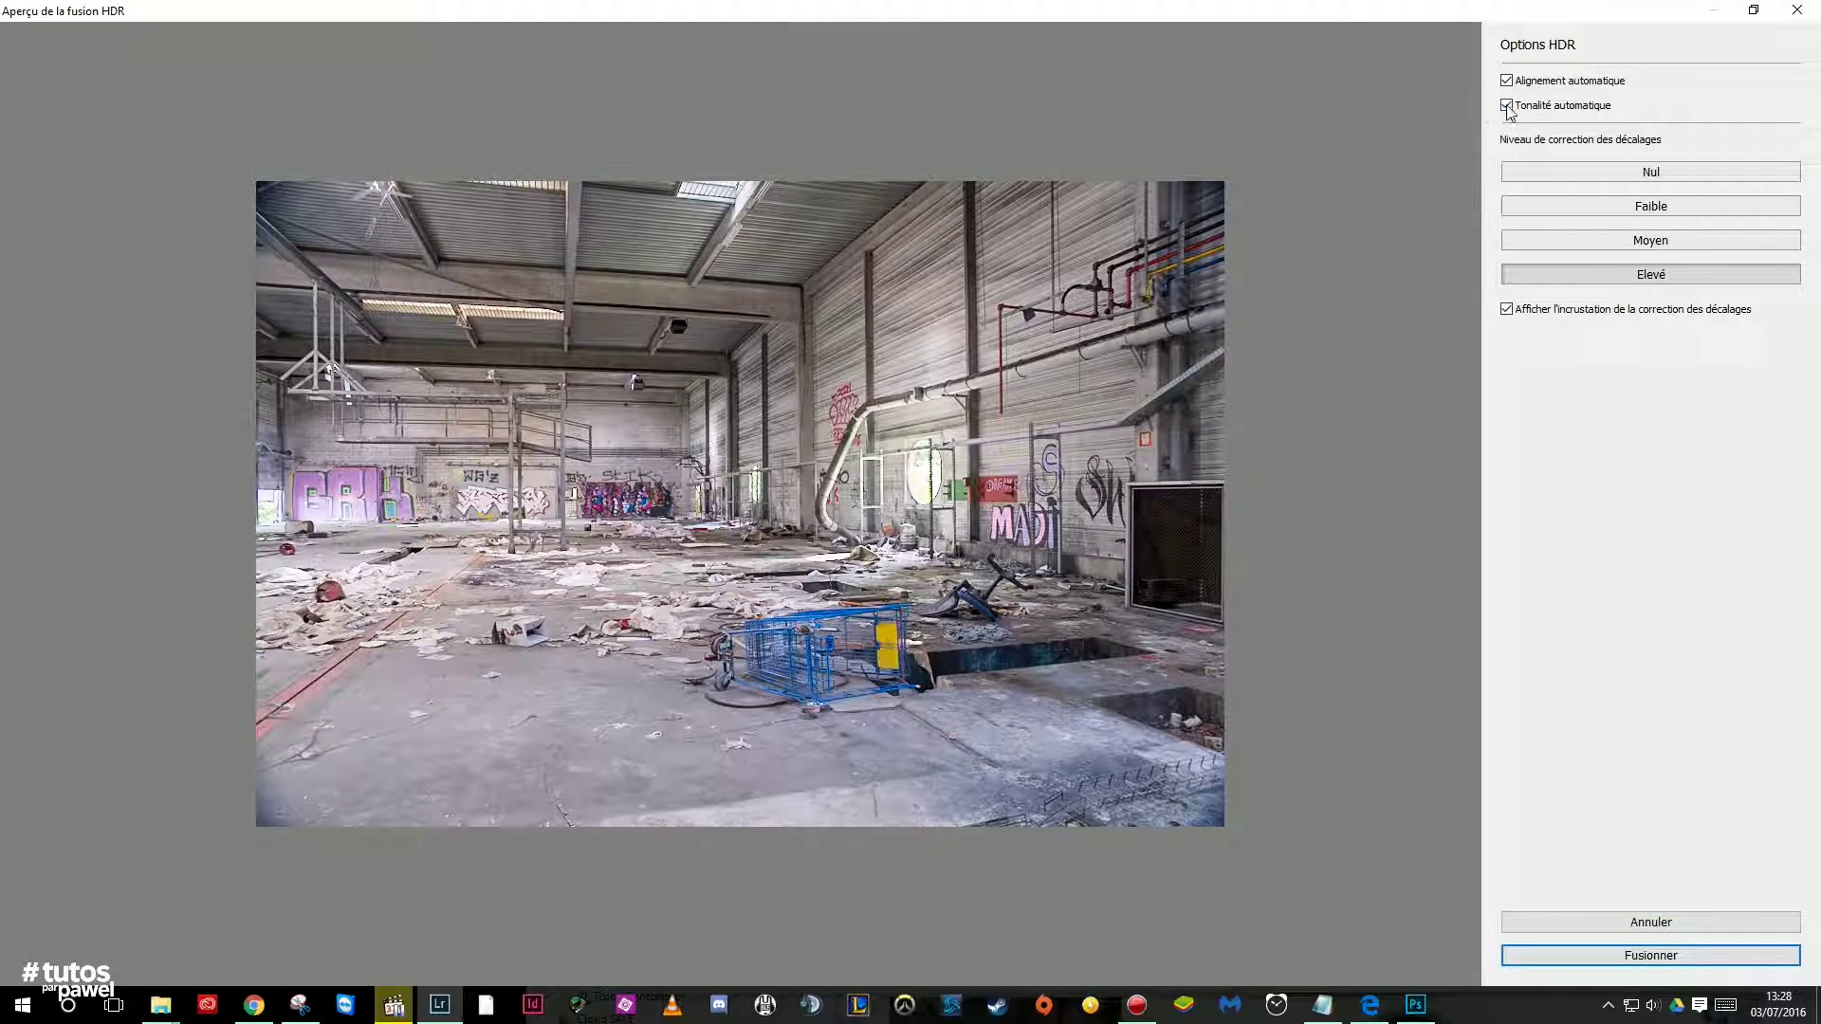
pyautogui.click(1507, 105)
pyautogui.click(1507, 105)
pyautogui.click(1507, 105)
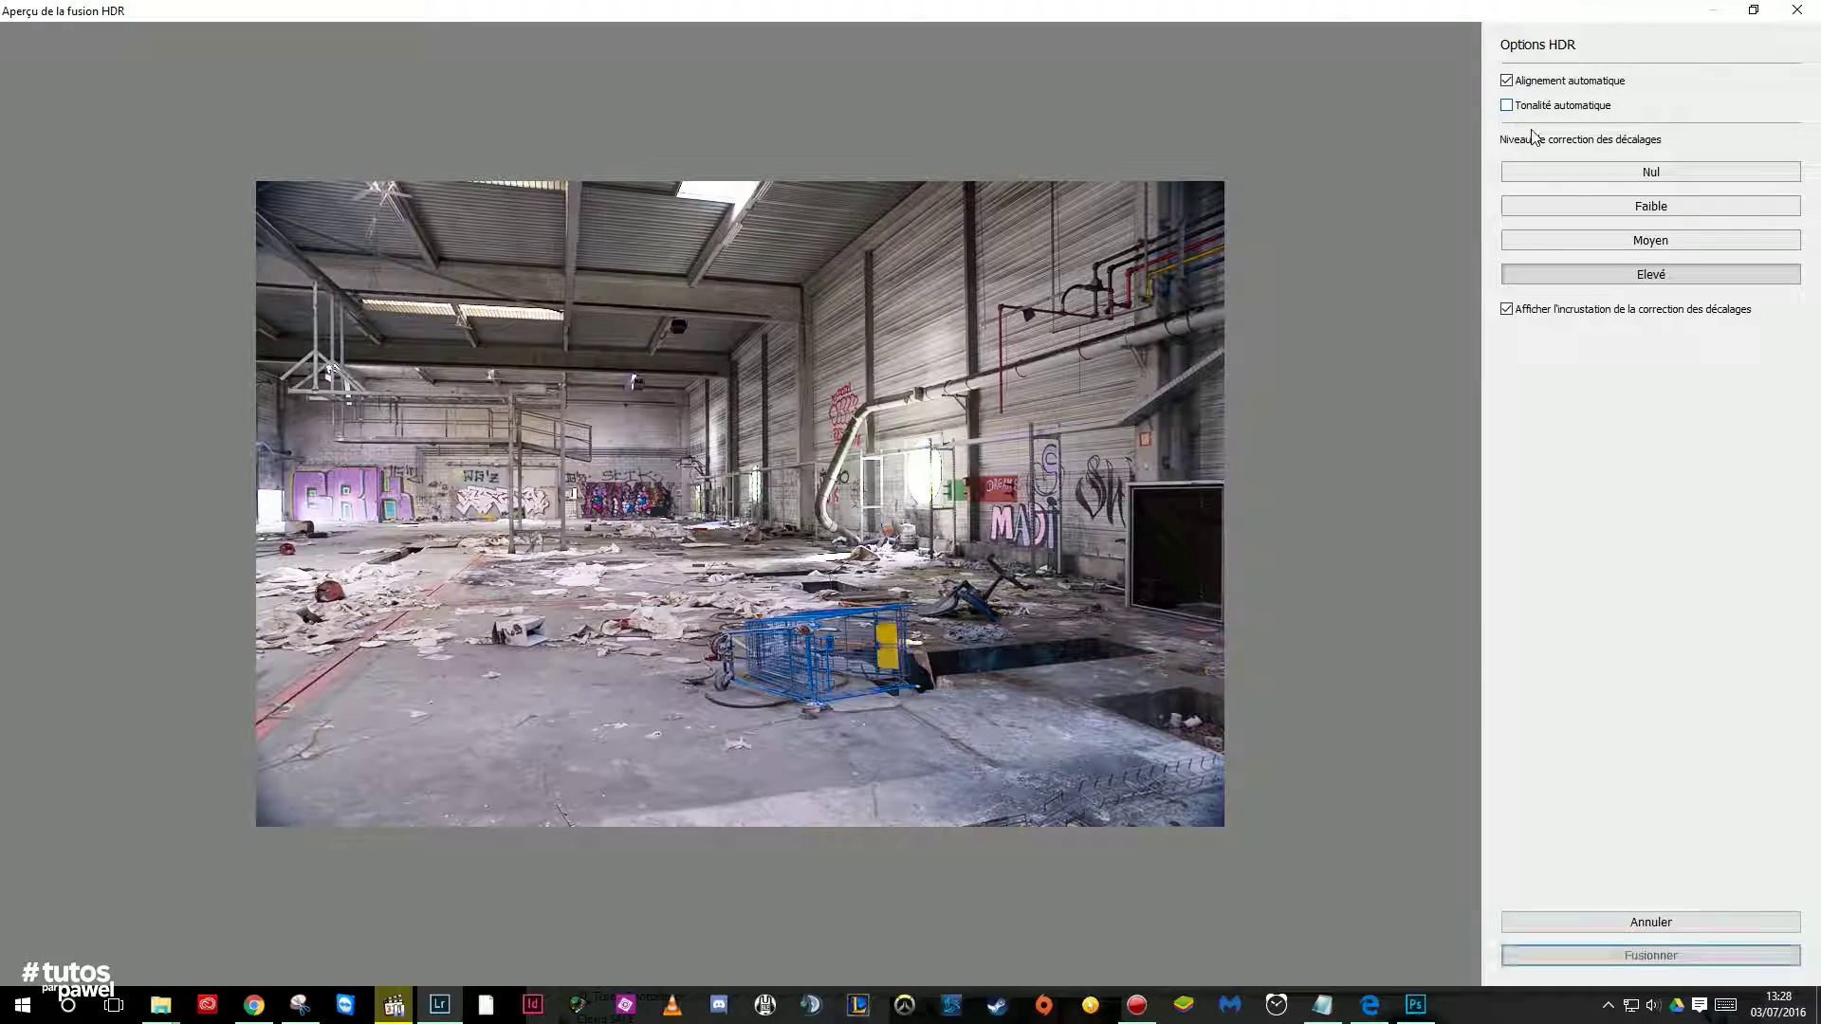
pyautogui.click(1506, 105)
pyautogui.click(1633, 964)
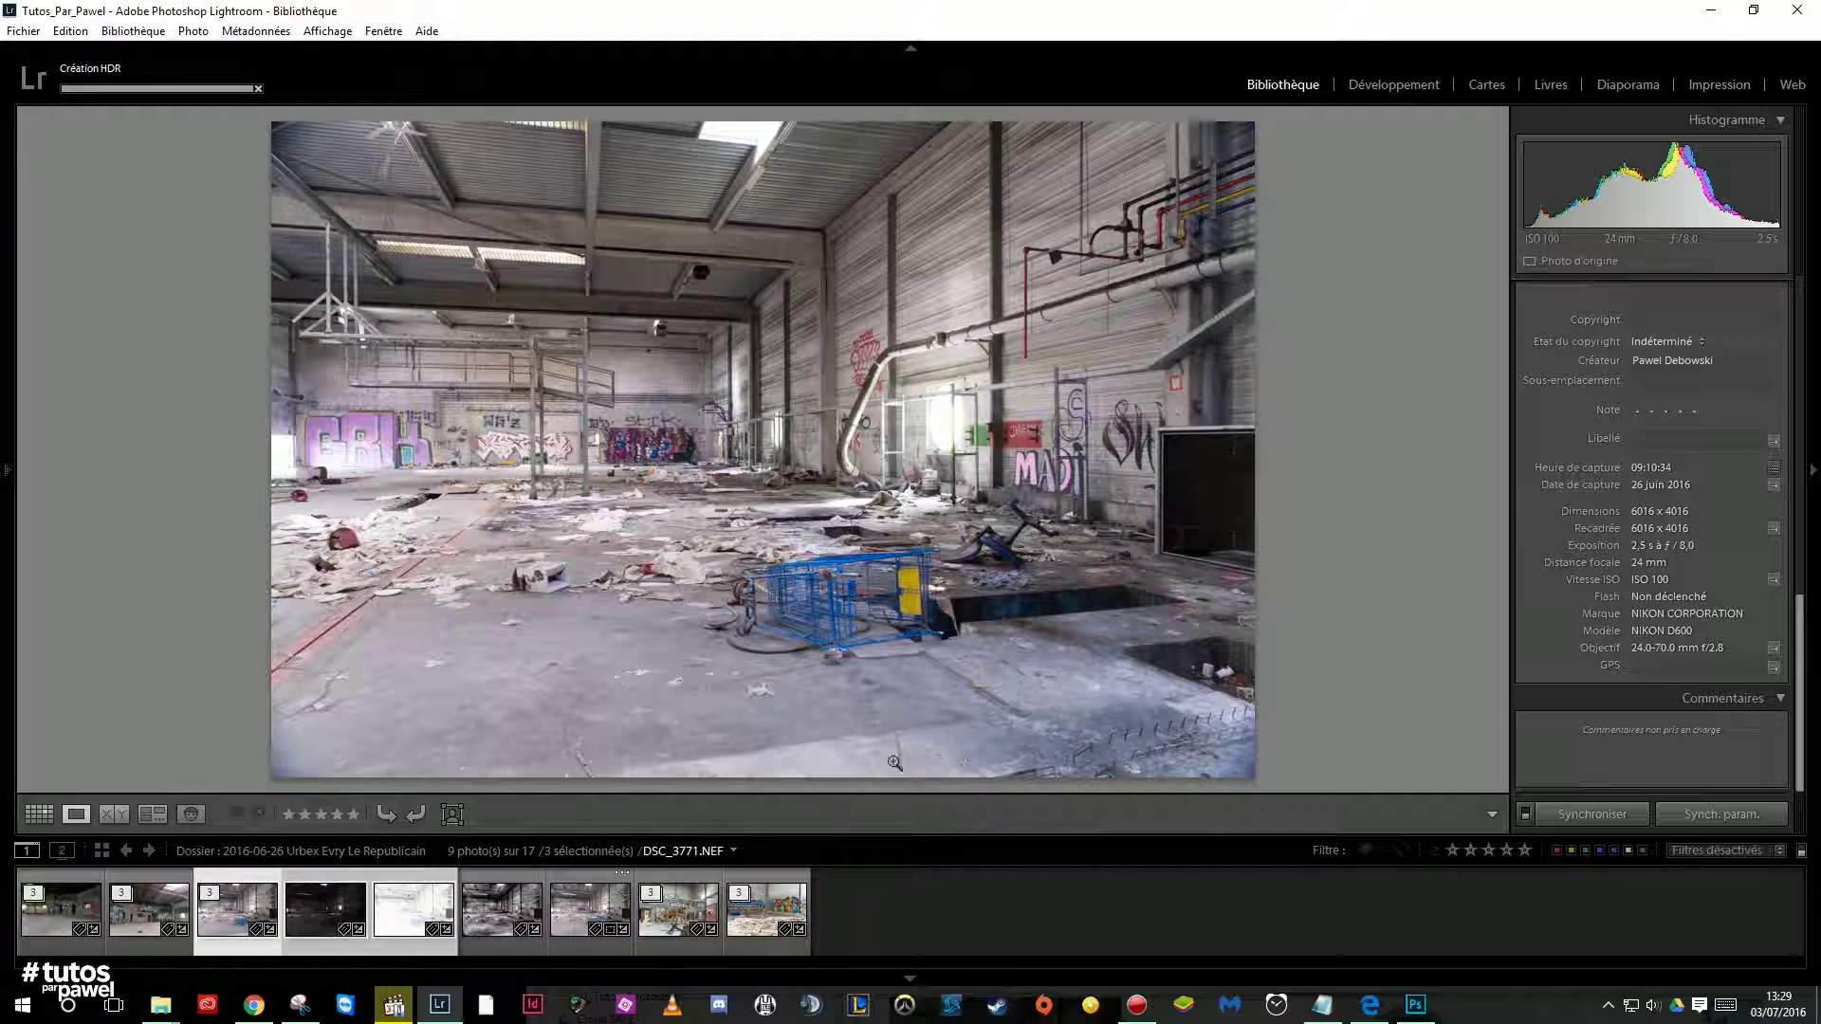
# Flag the merged DSC_3735-HDR-2.dng as a pick and open it in Develop
pyautogui.click(554, 926)
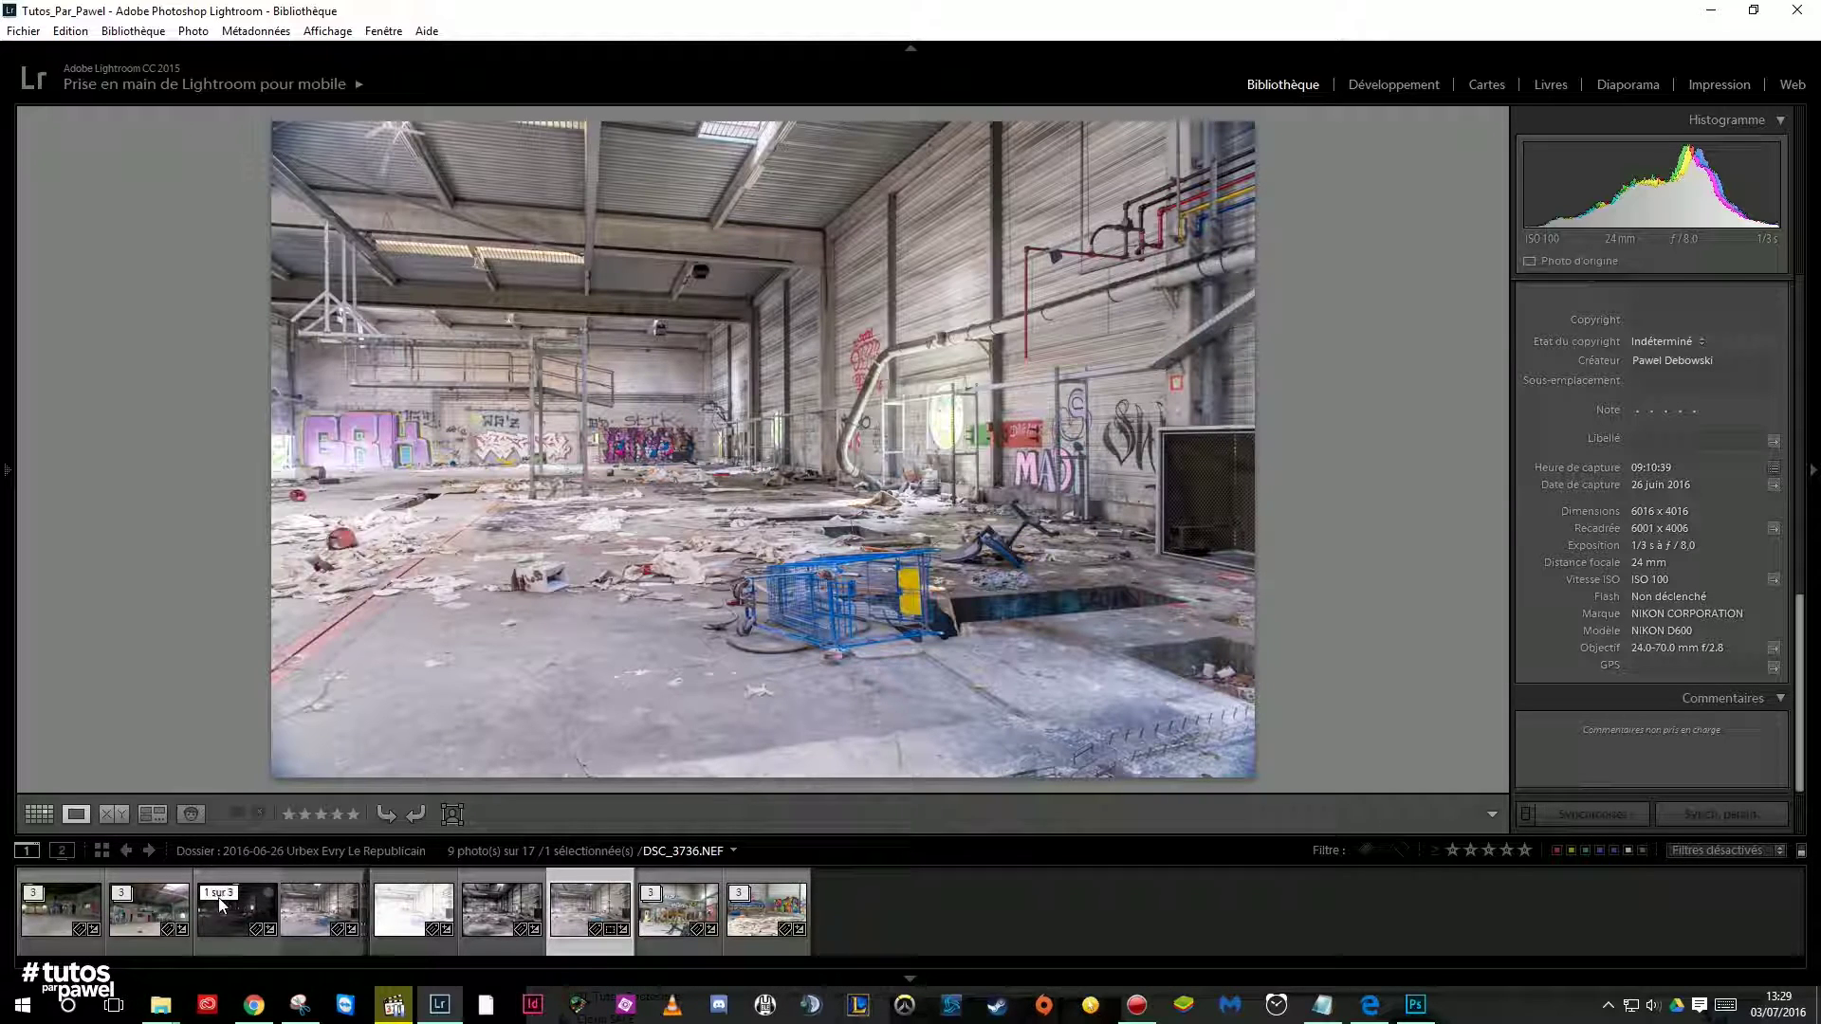
pyautogui.click(305, 893)
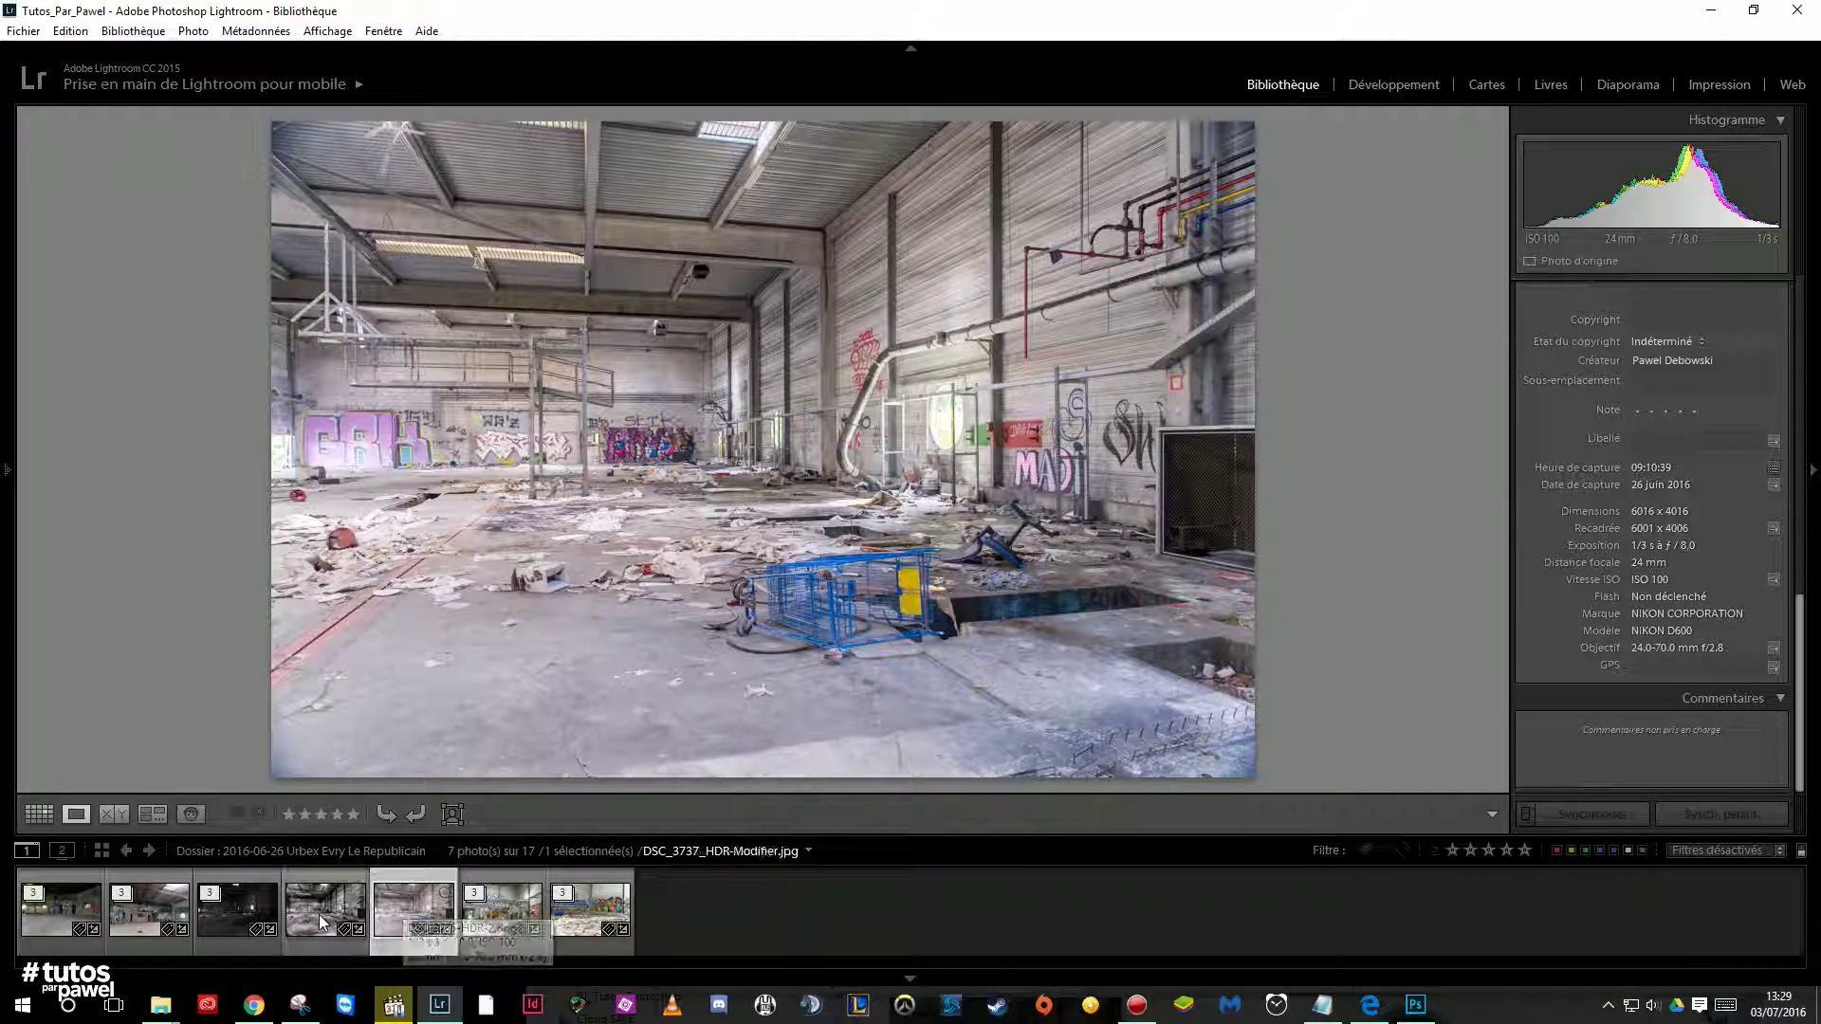
pyautogui.press('p')
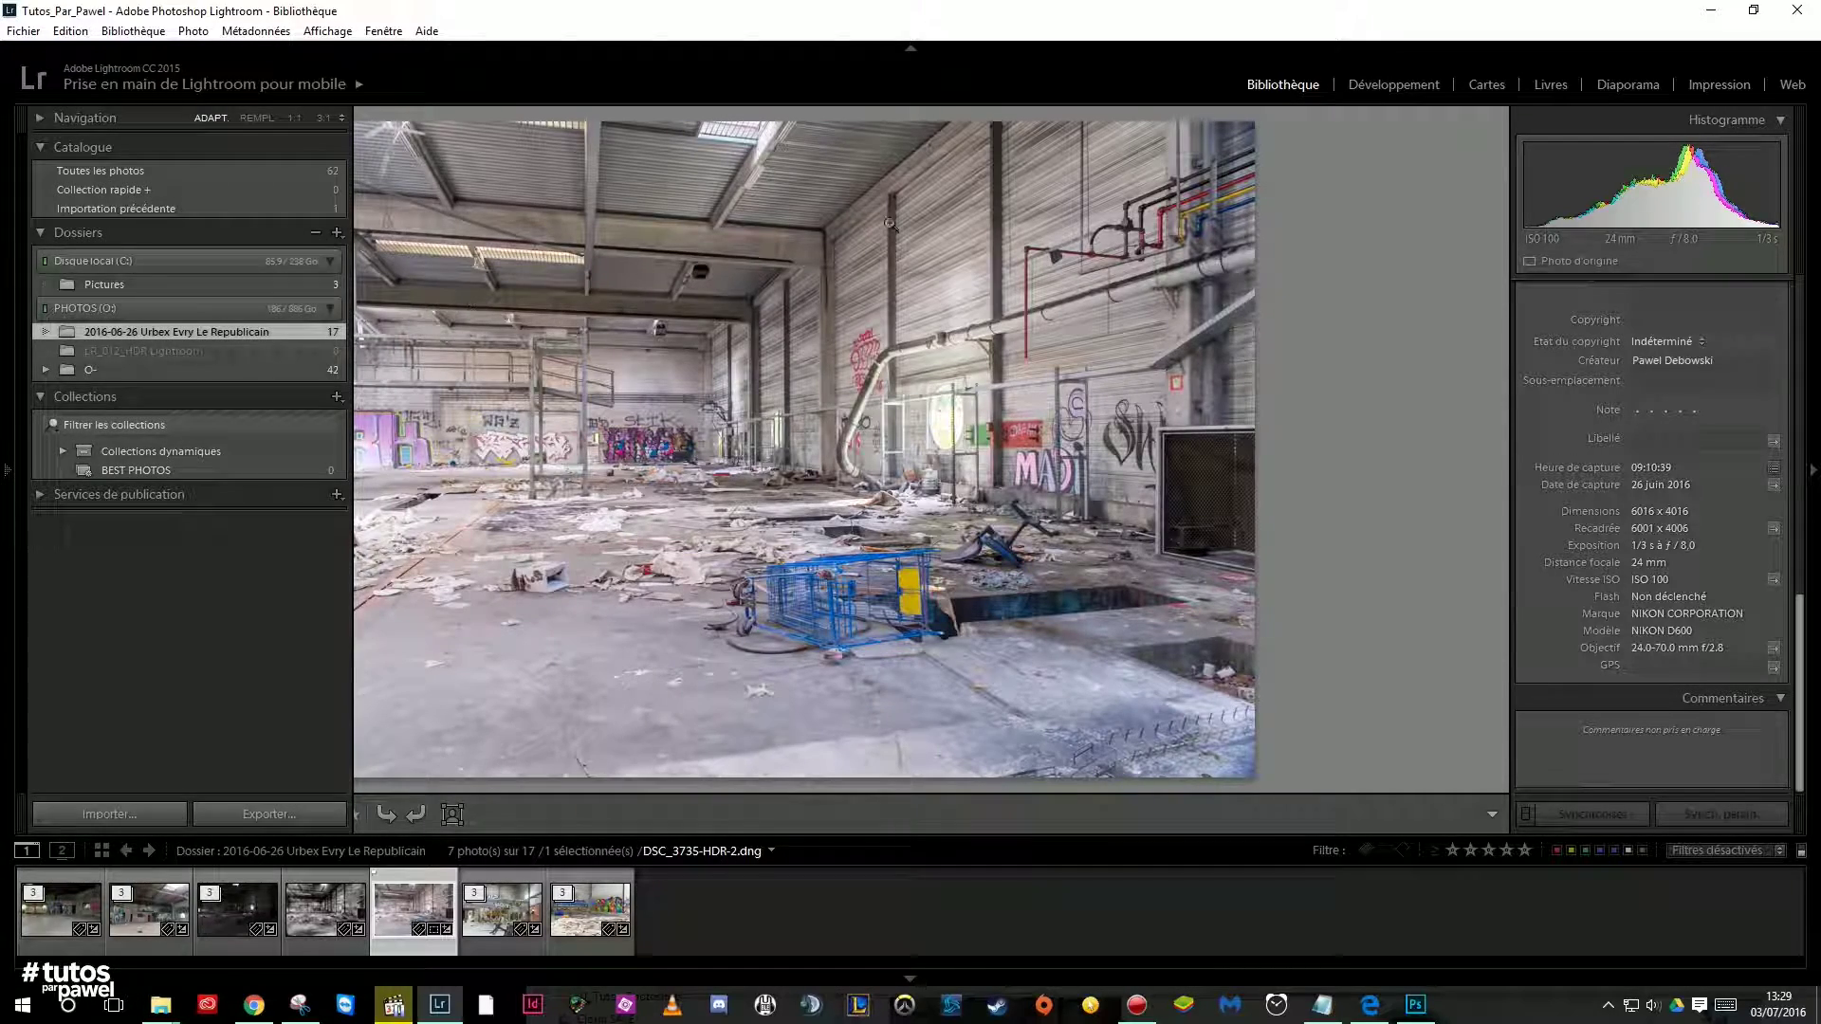
pyautogui.click(1366, 87)
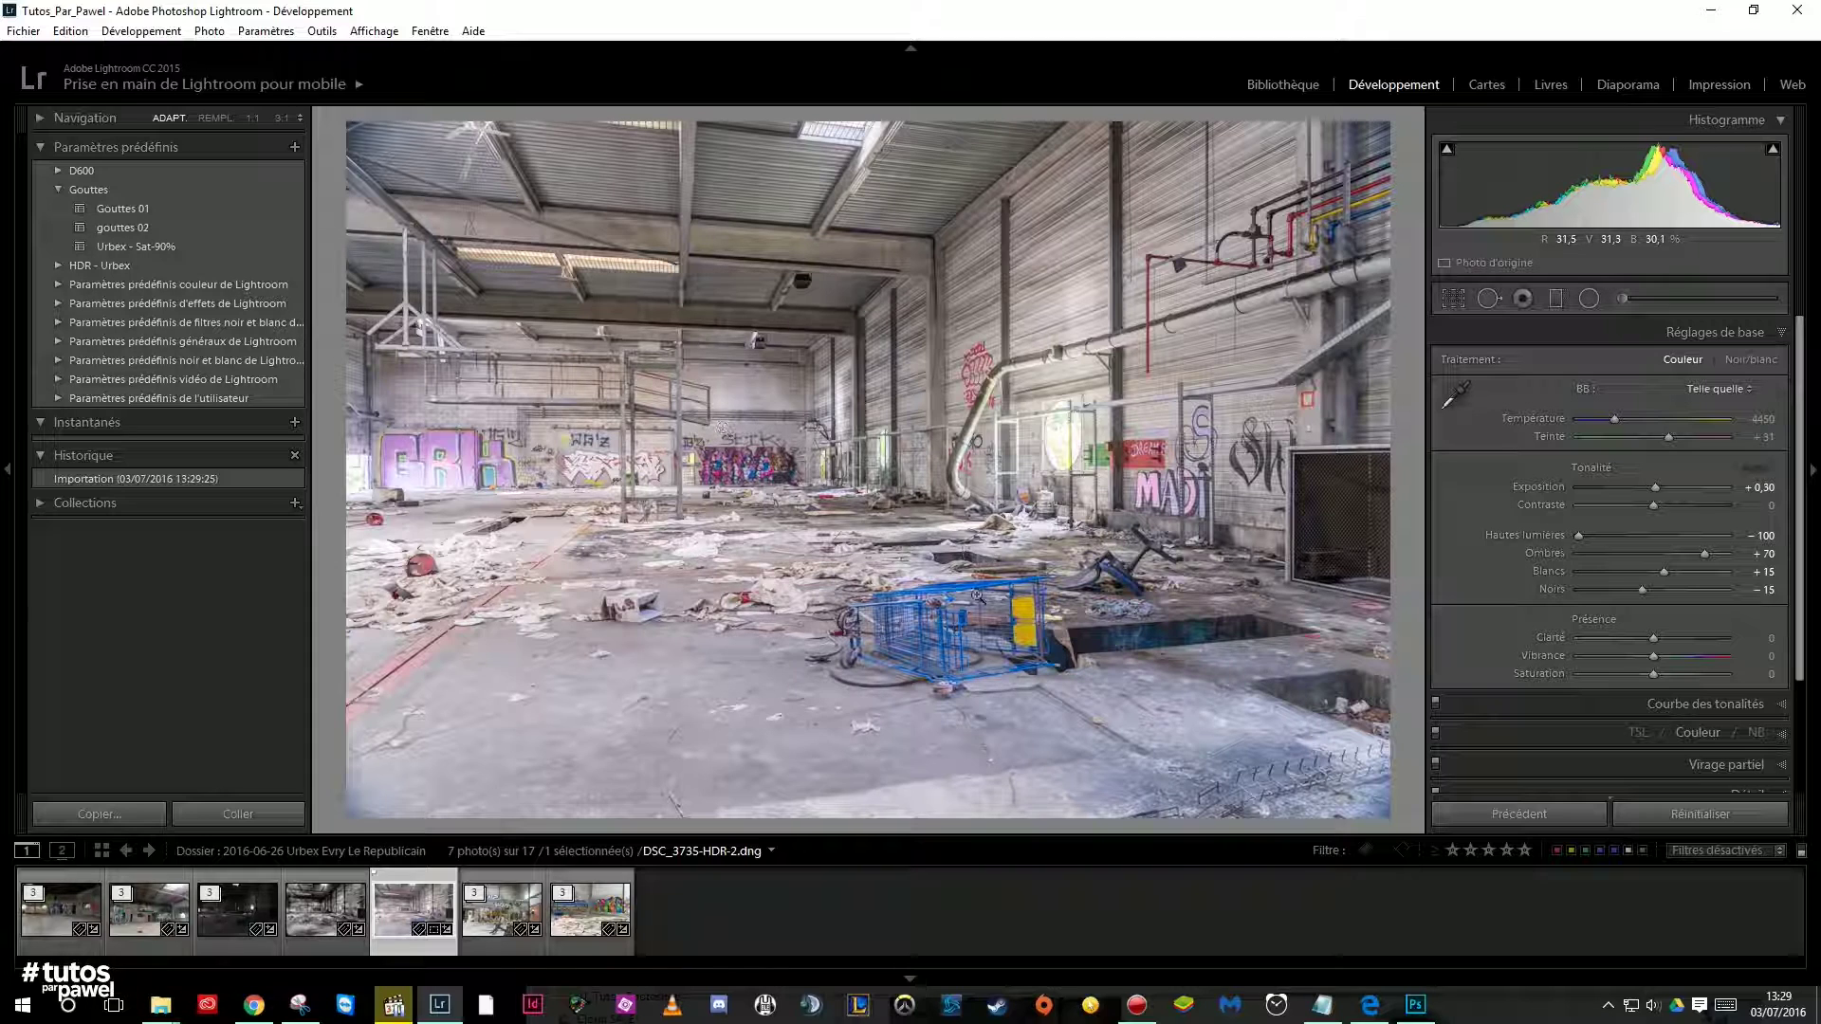
pyautogui.click(132, 246)
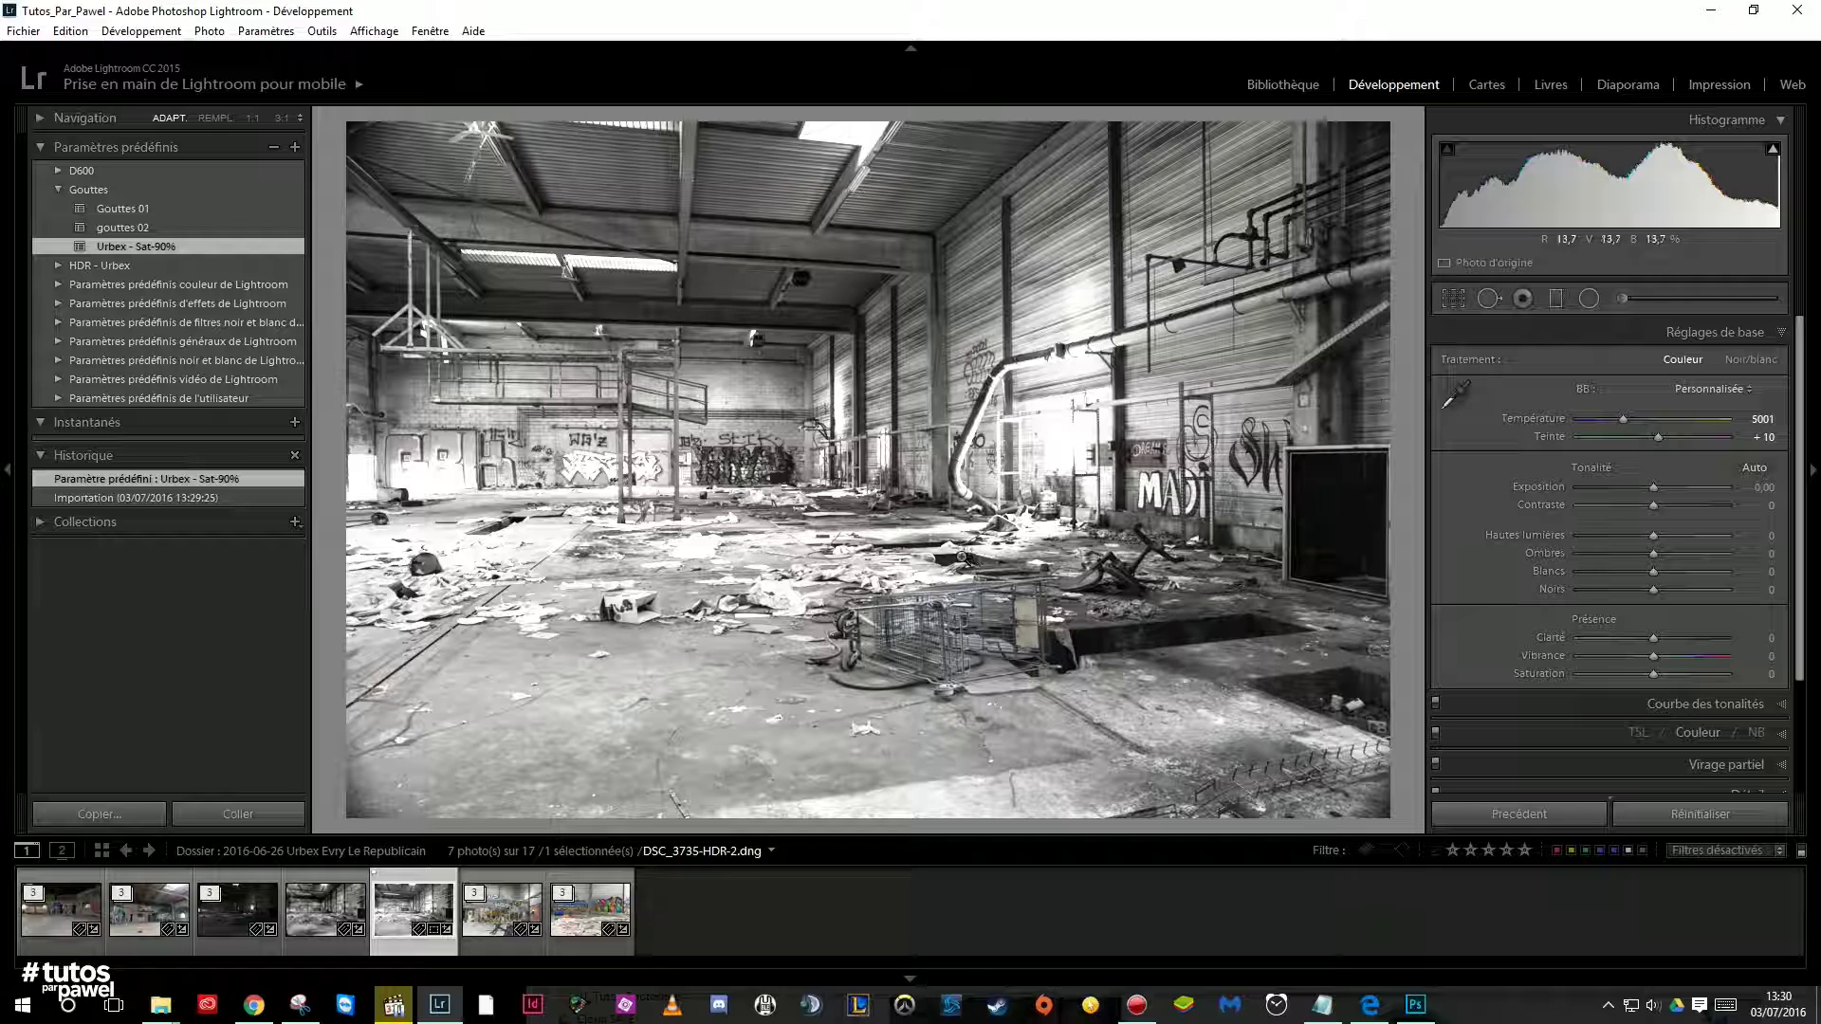
pyautogui.hotkey('ctrl', 'z')
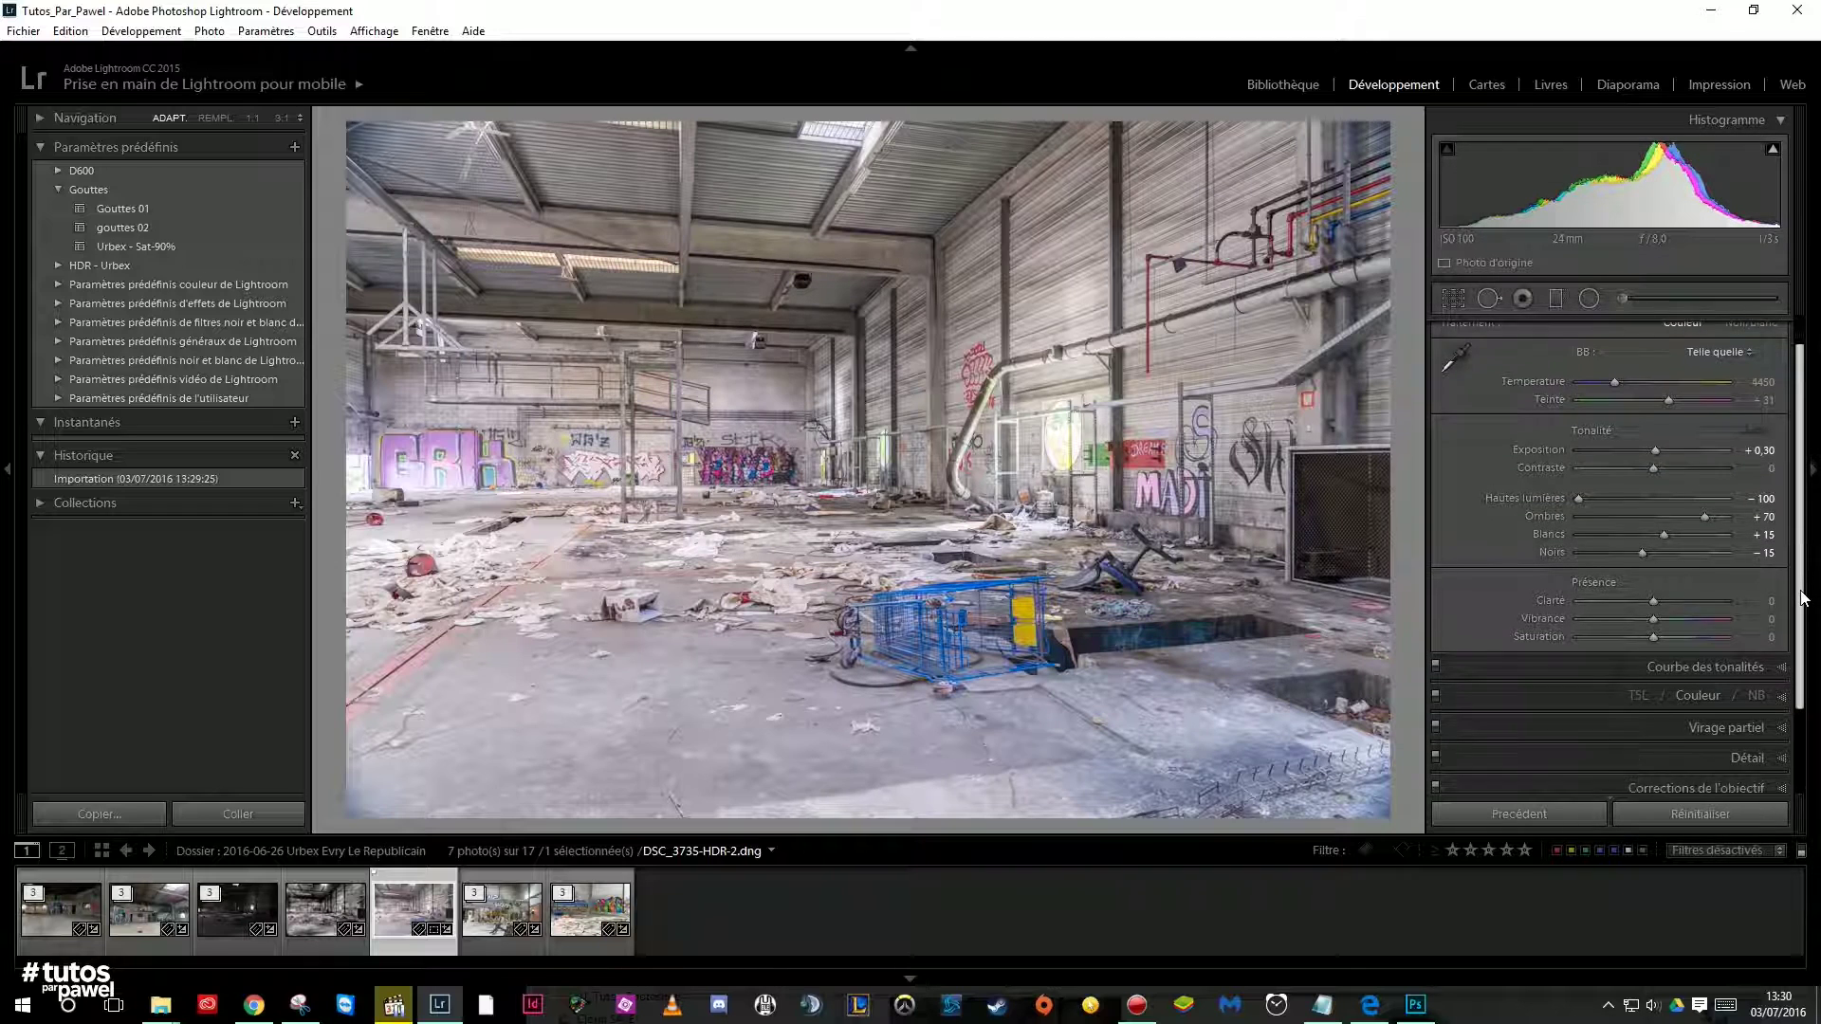
pyautogui.scroll(-3, 1707, 664)
# Apply automatic Upright perspective correction to the HDR warehouse image
pyautogui.click(1700, 713)
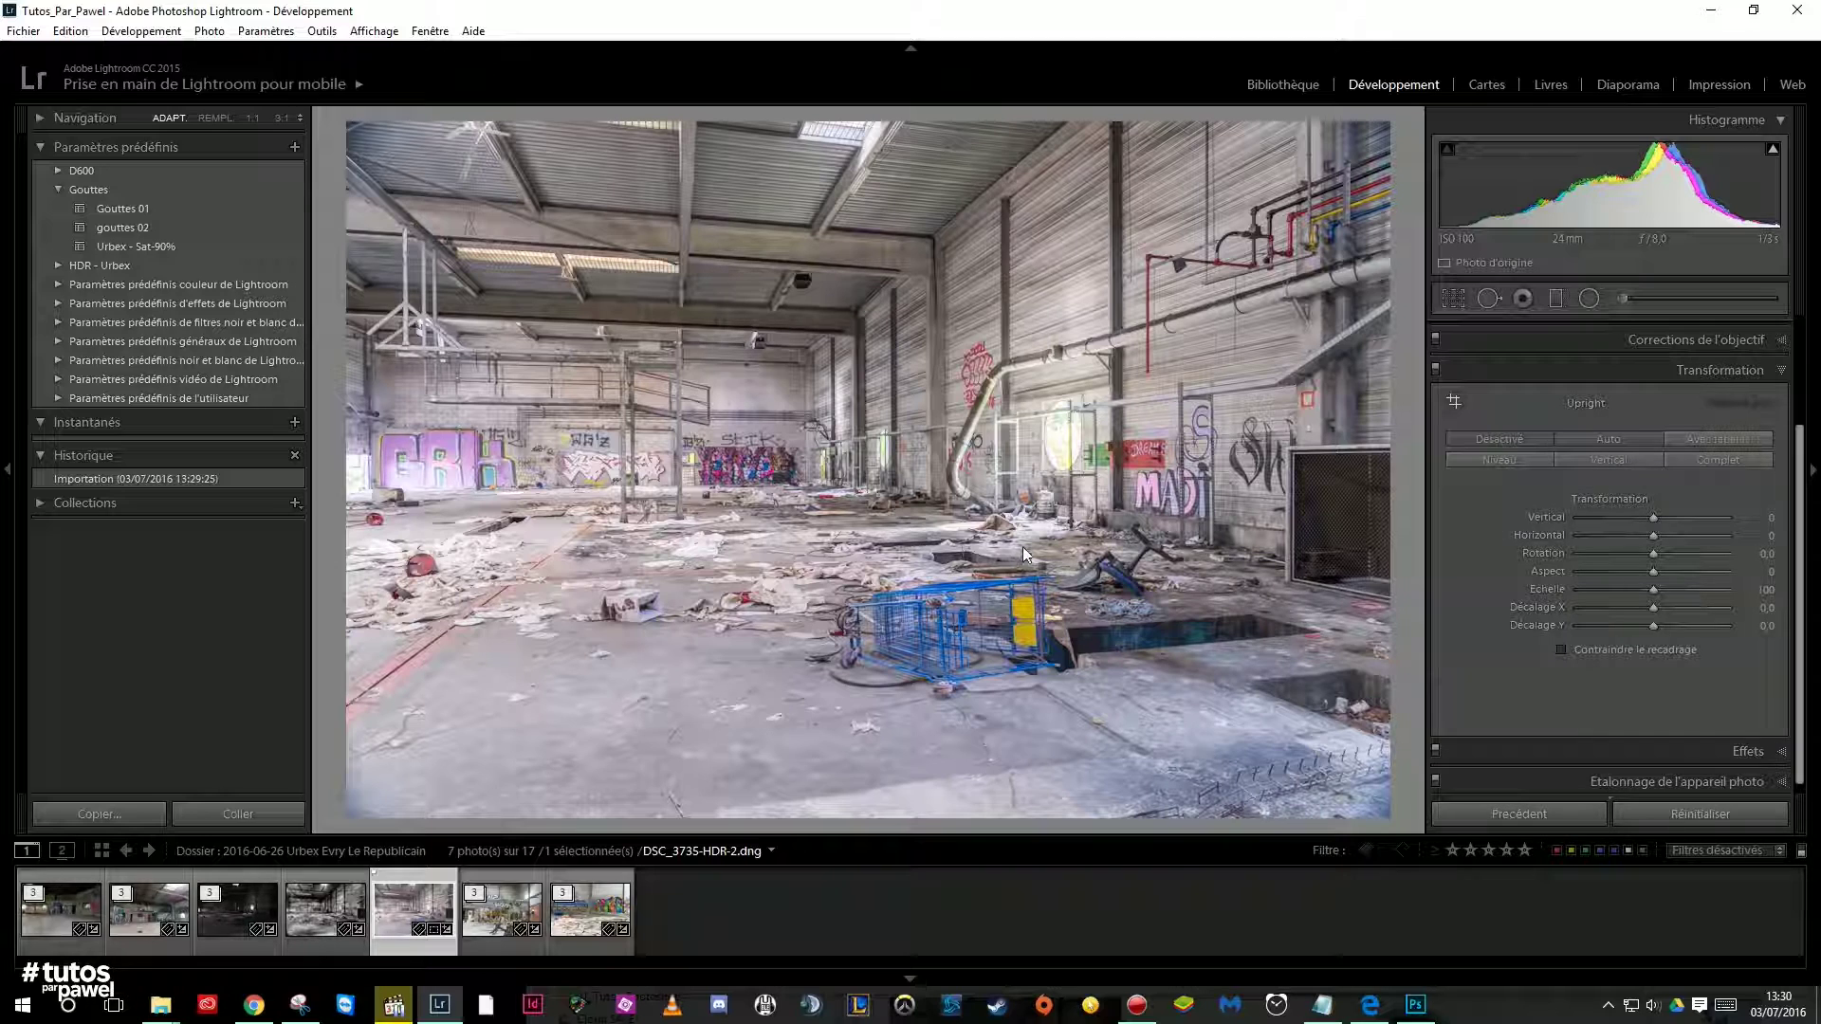
pyautogui.hotkey('ctrl', 'shift', 't')
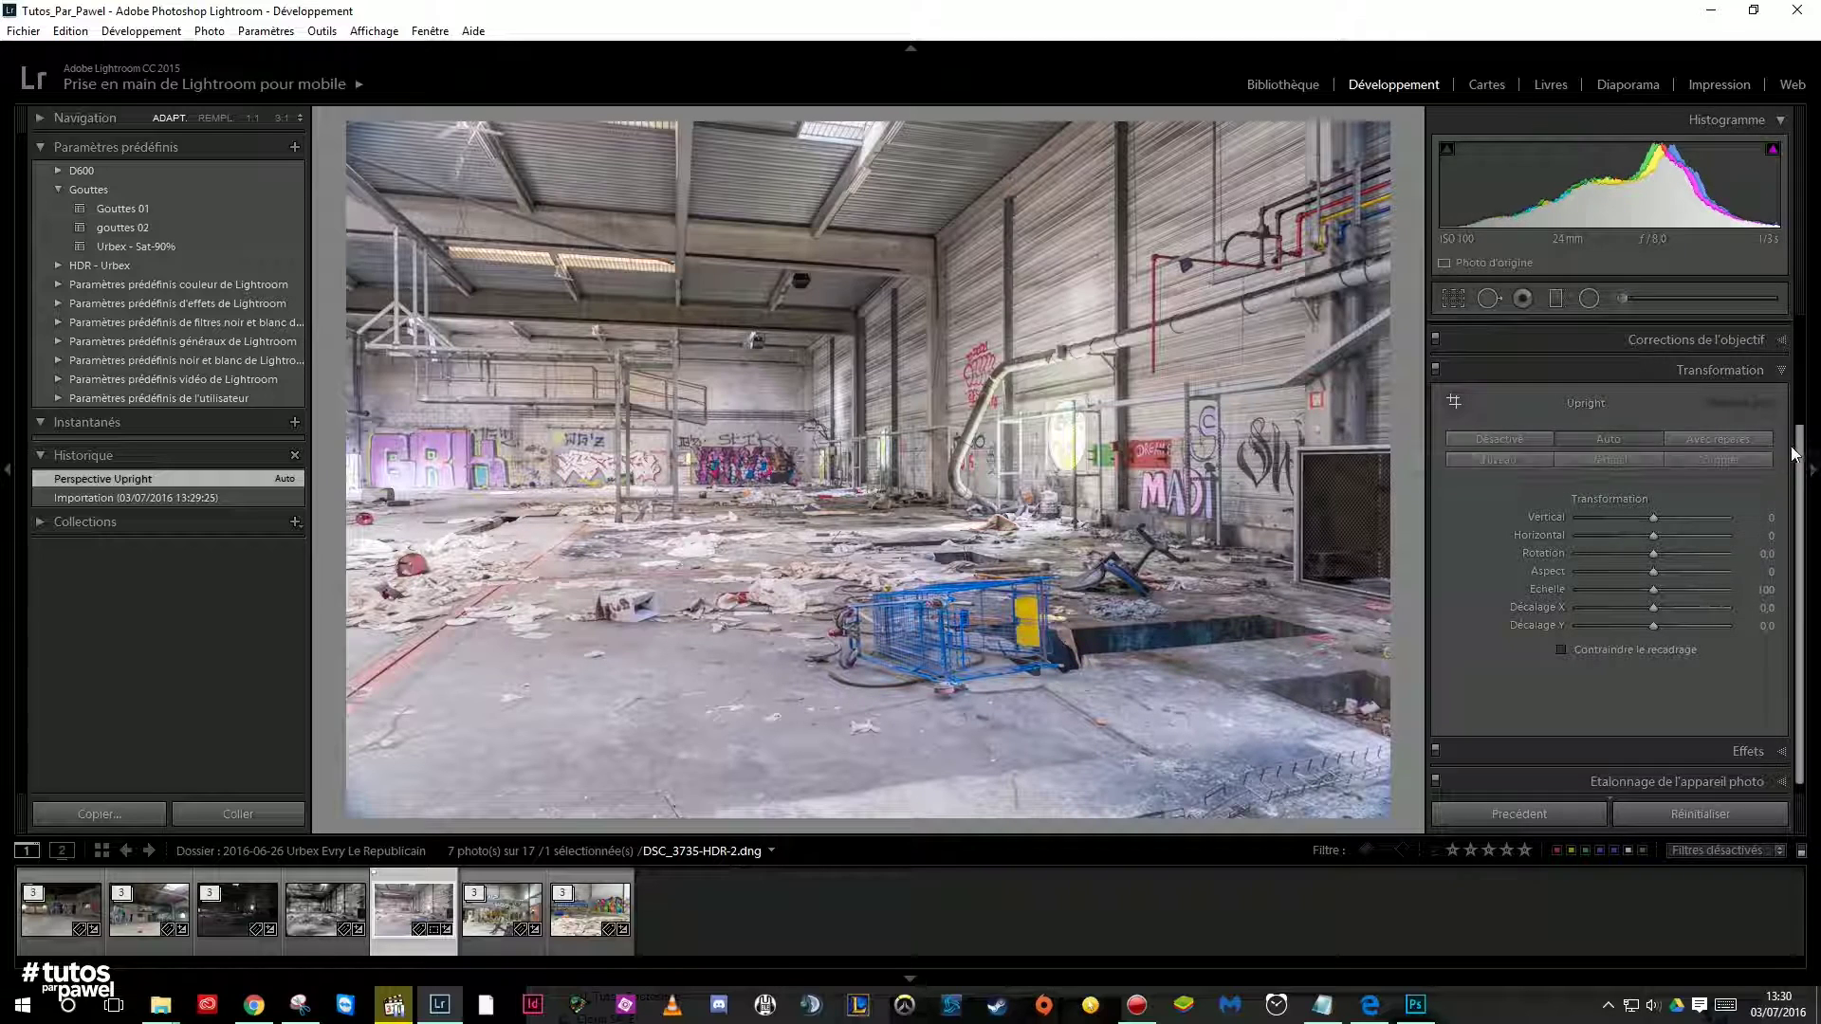
pyautogui.scroll(2, 1707, 360)
pyautogui.scroll(1, 1700, 331)
pyautogui.click(1702, 332)
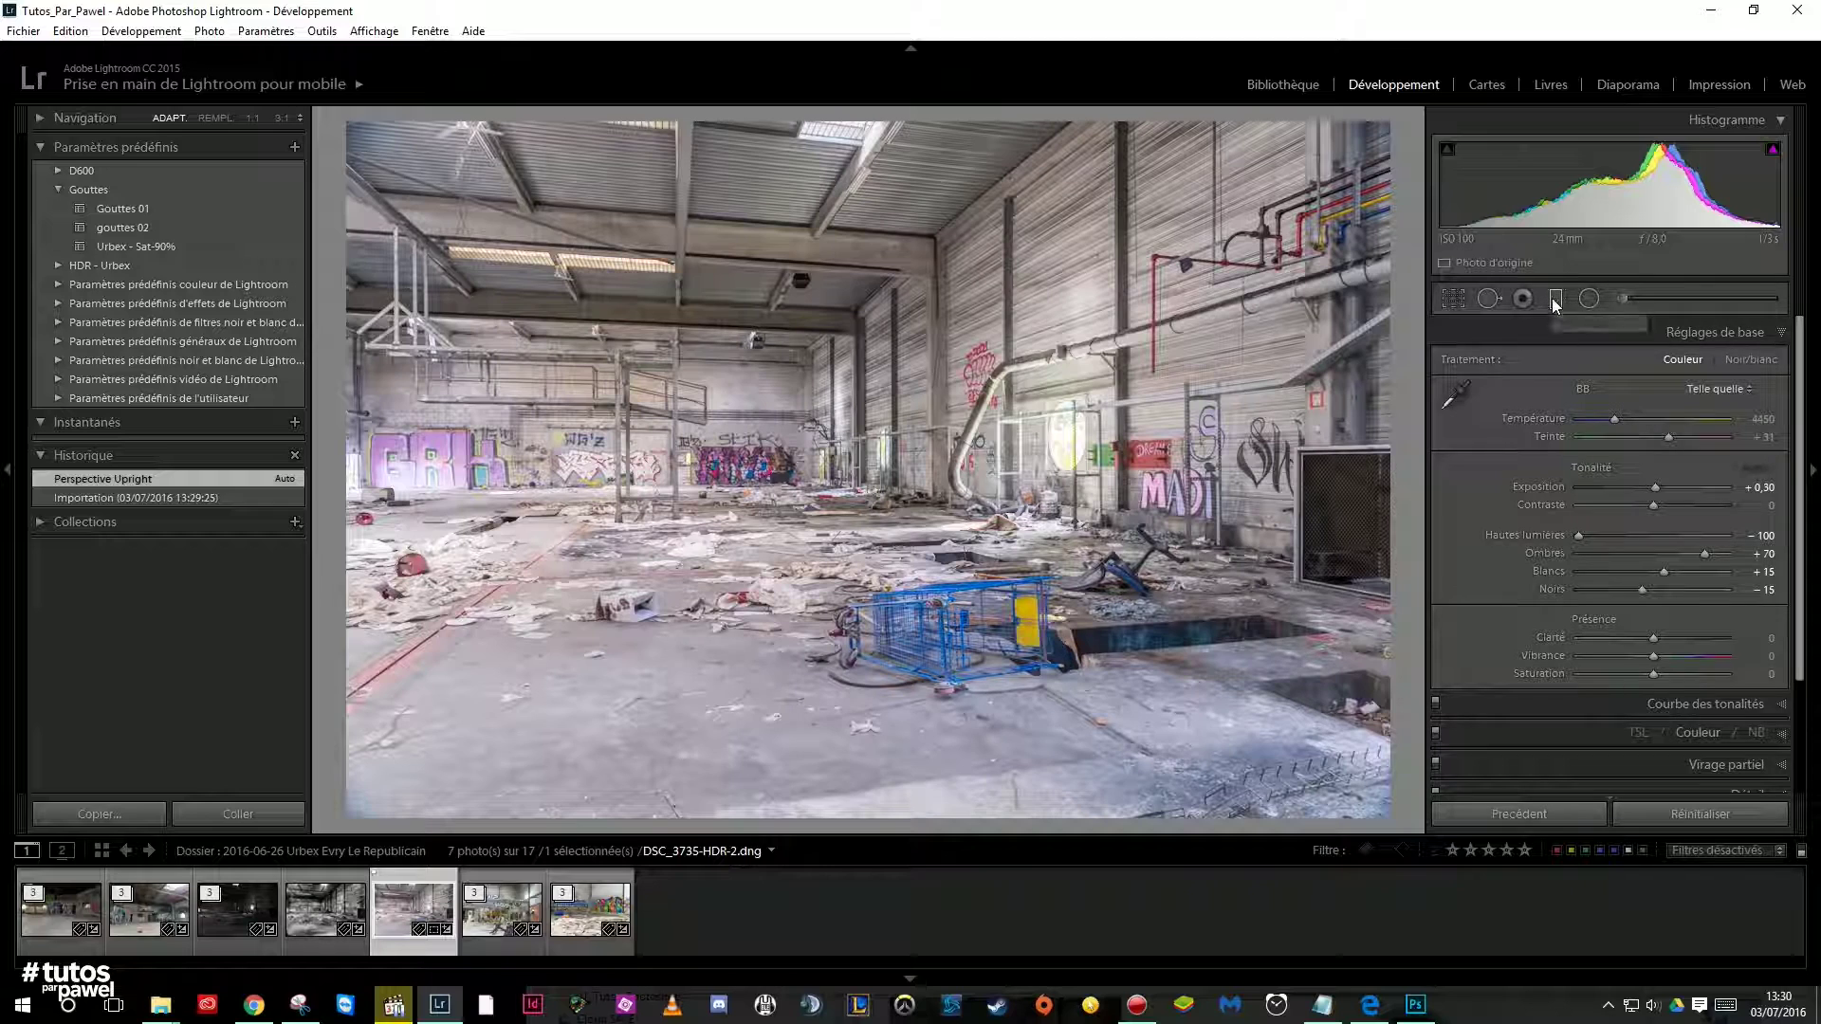
# Add a straight graduated filter from the right edge, with exposure reset to 0
pyautogui.click(1555, 298)
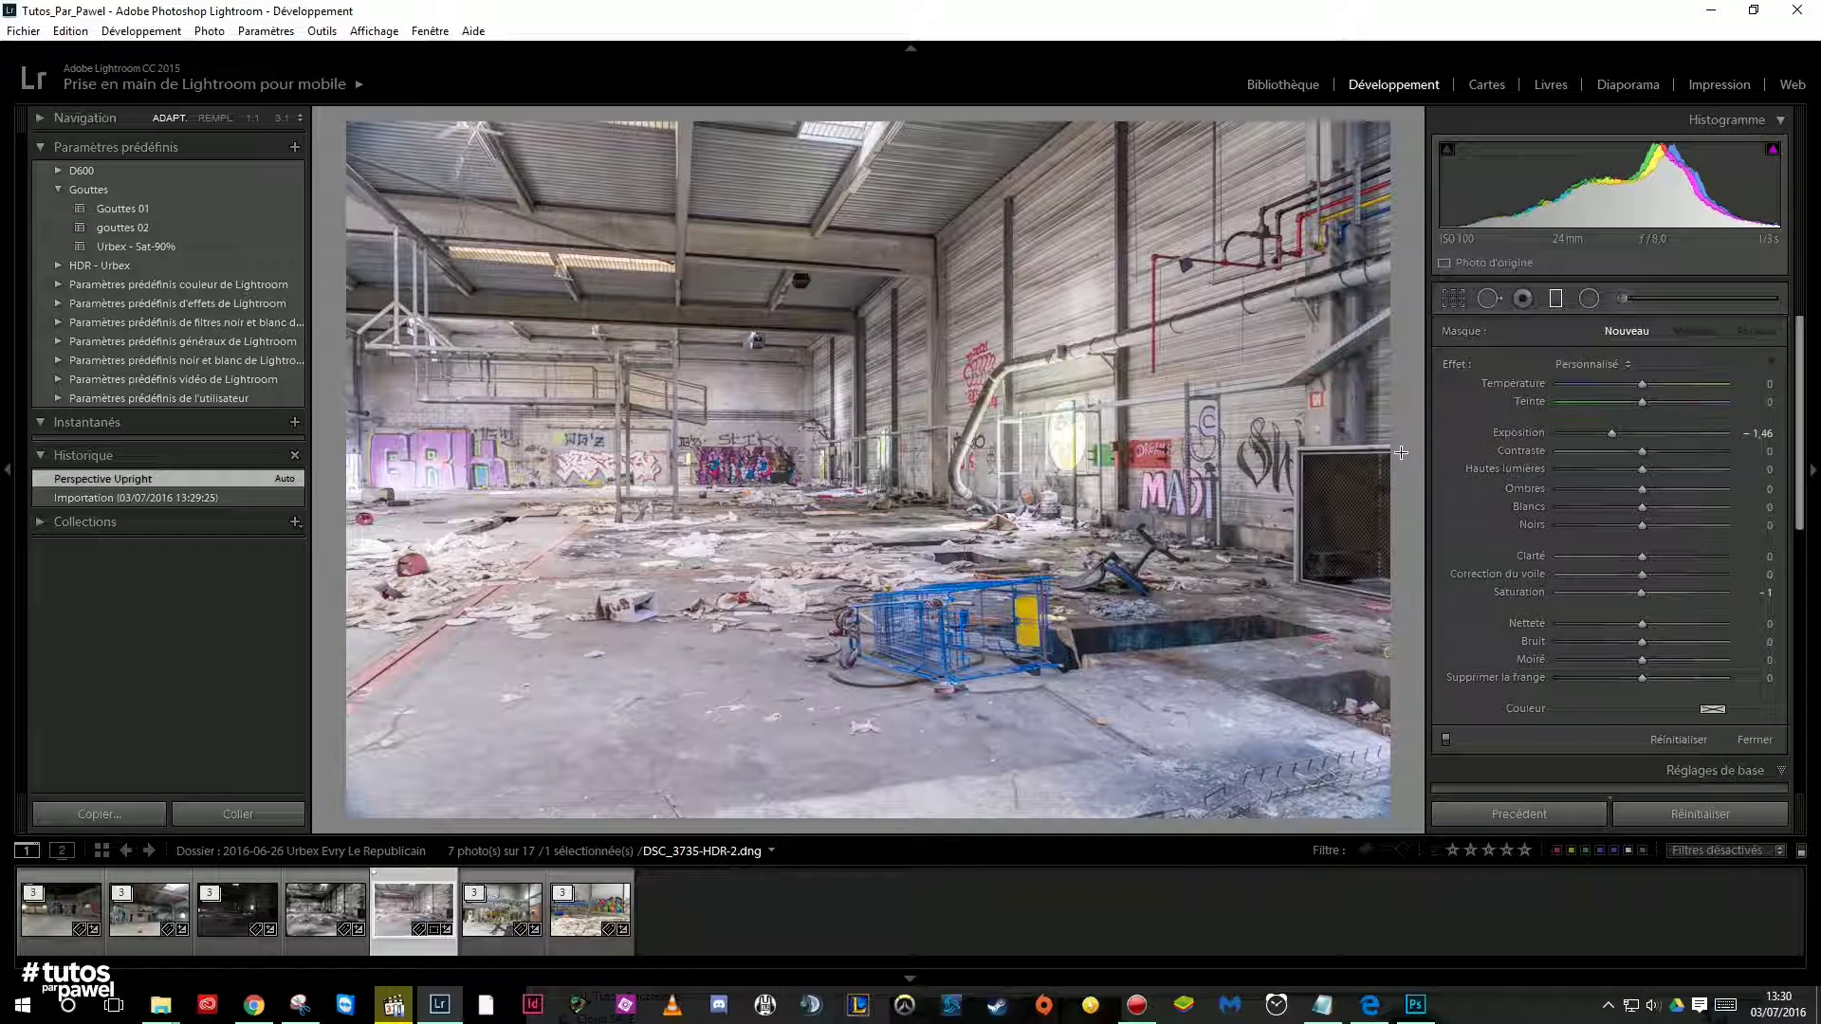
pyautogui.press('shift')
pyautogui.moveTo(1399, 455); pyautogui.dragTo(1407, 453)
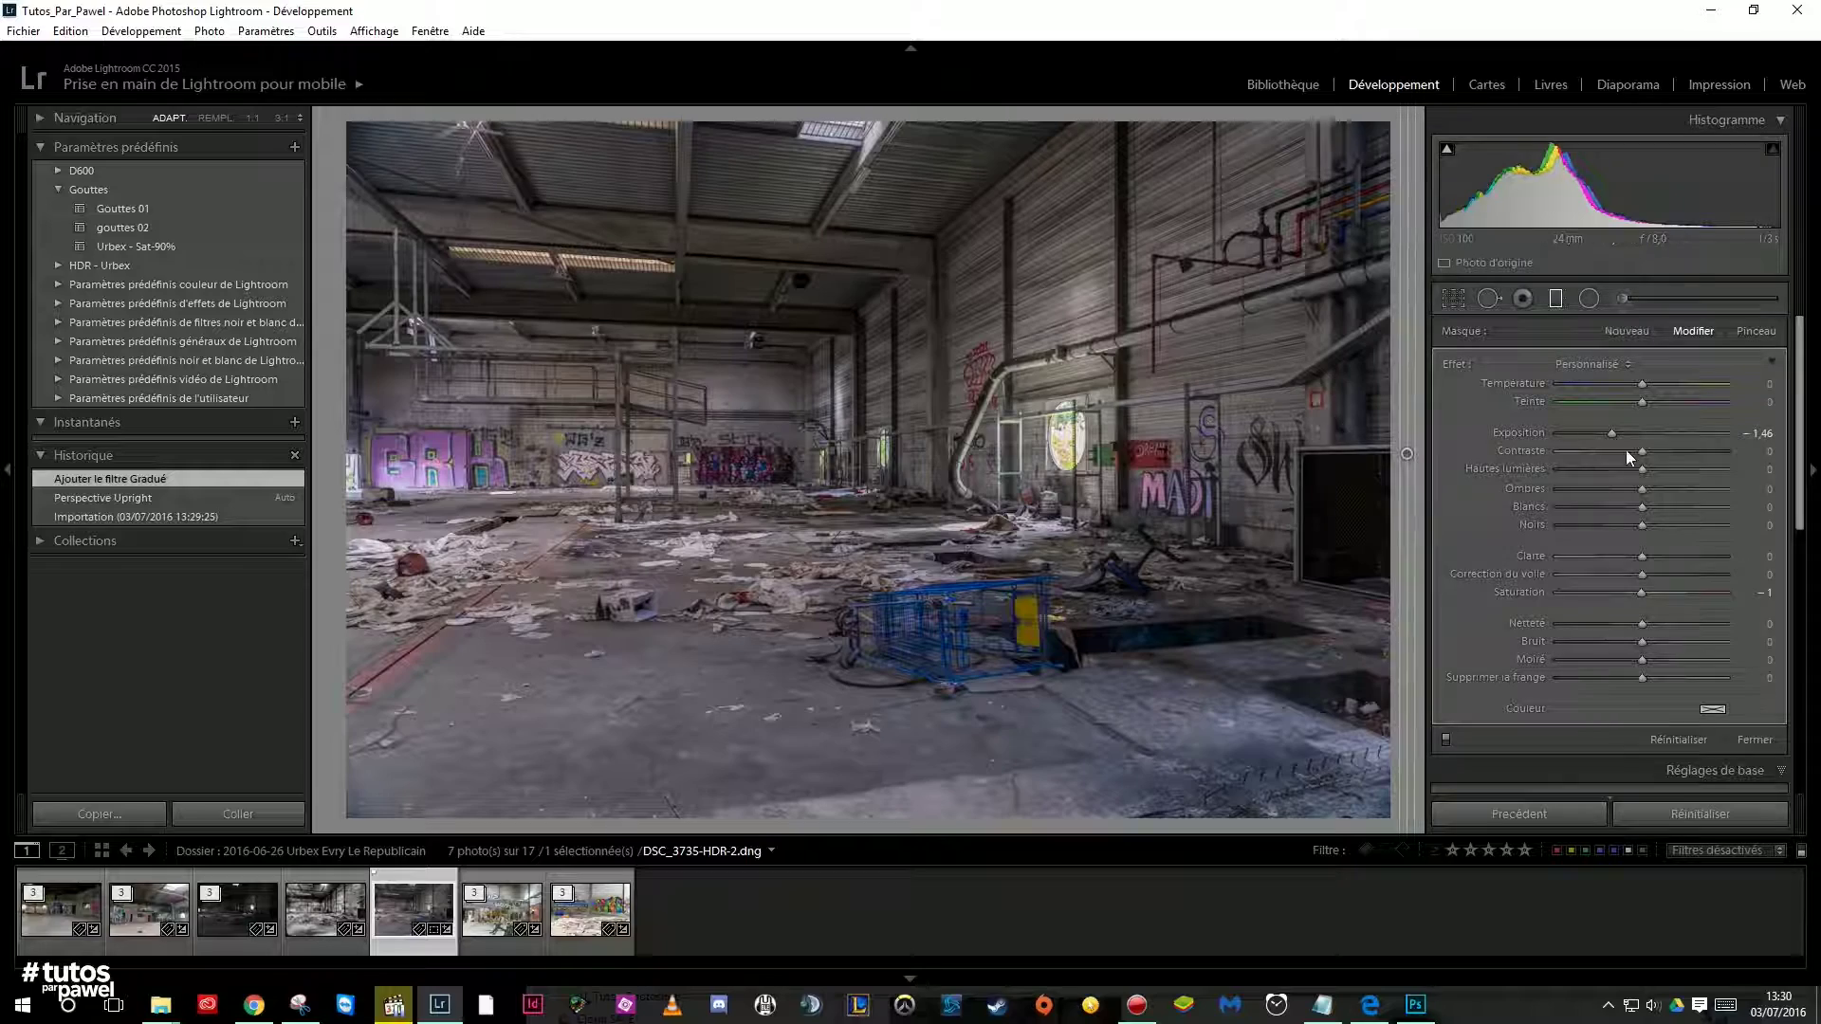
pyautogui.moveTo(1614, 432); pyautogui.dragTo(1645, 435)
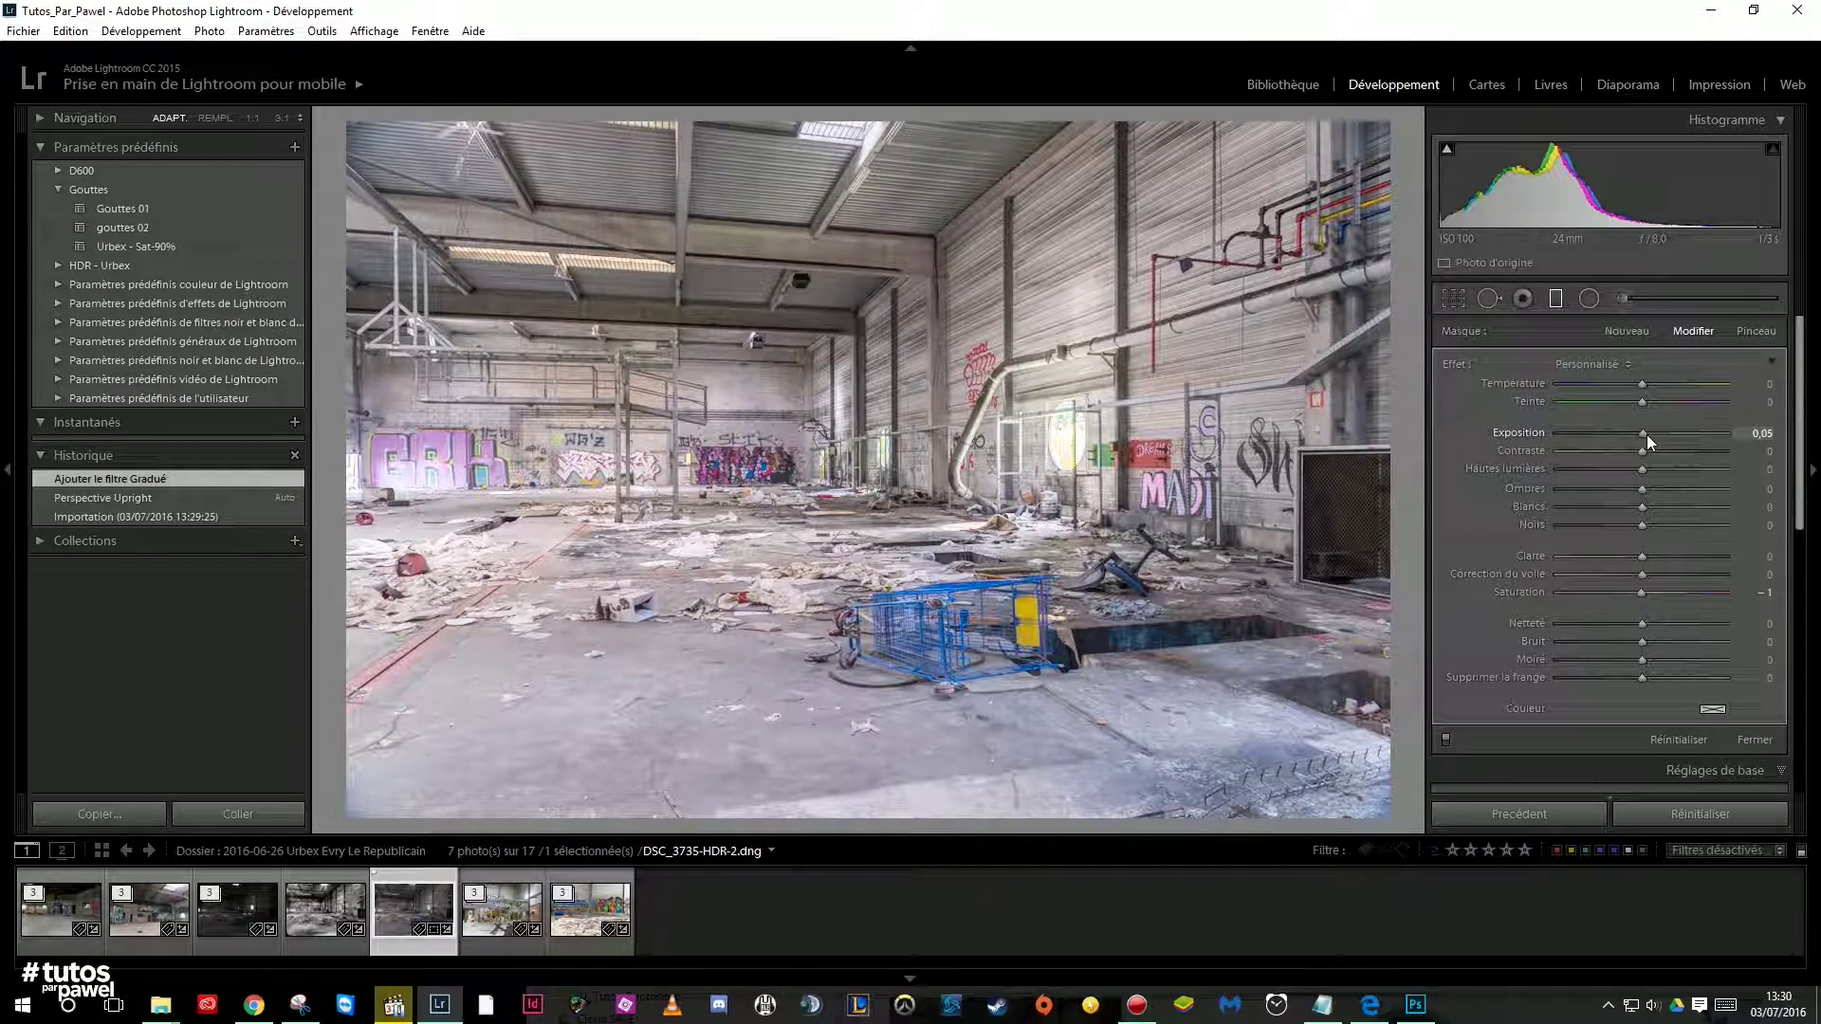
pyautogui.doubleClick(1521, 431)
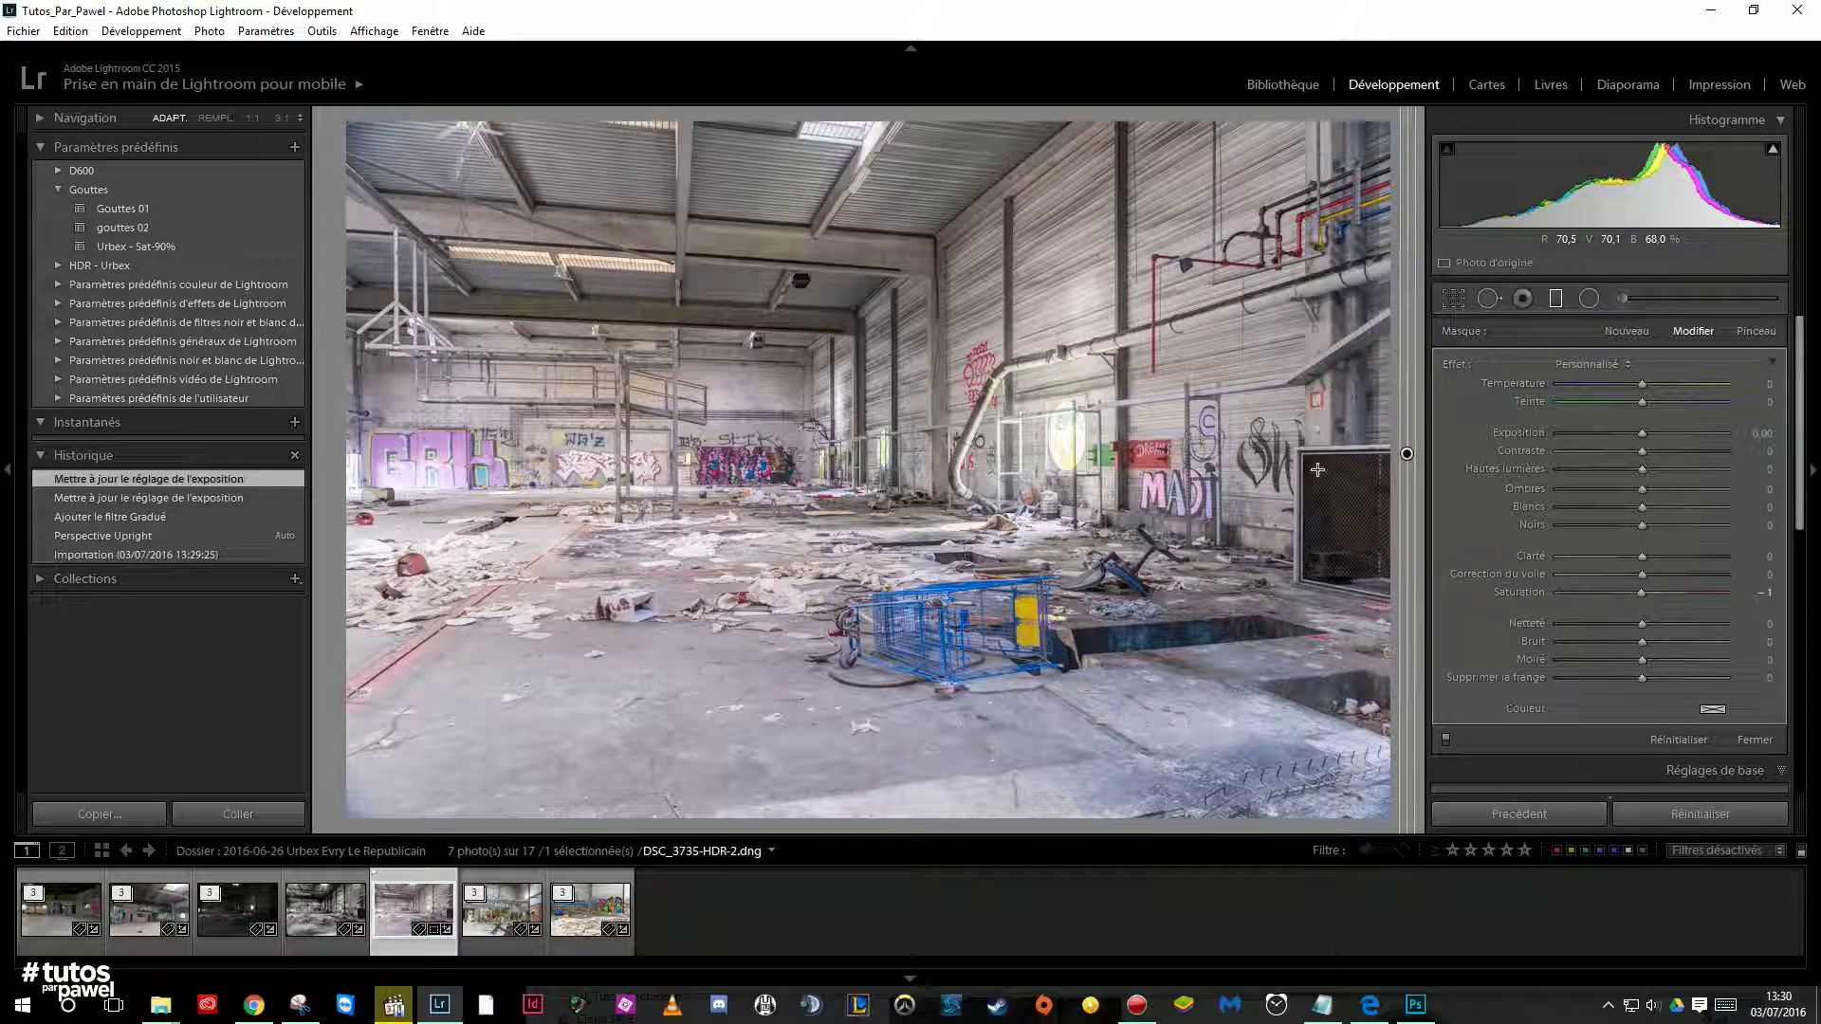
# Give the filter a magenta tint, slightly lower exposure, contrast 50 and whites 35
pyautogui.moveTo(936, 512)
pyautogui.click(1754, 404)
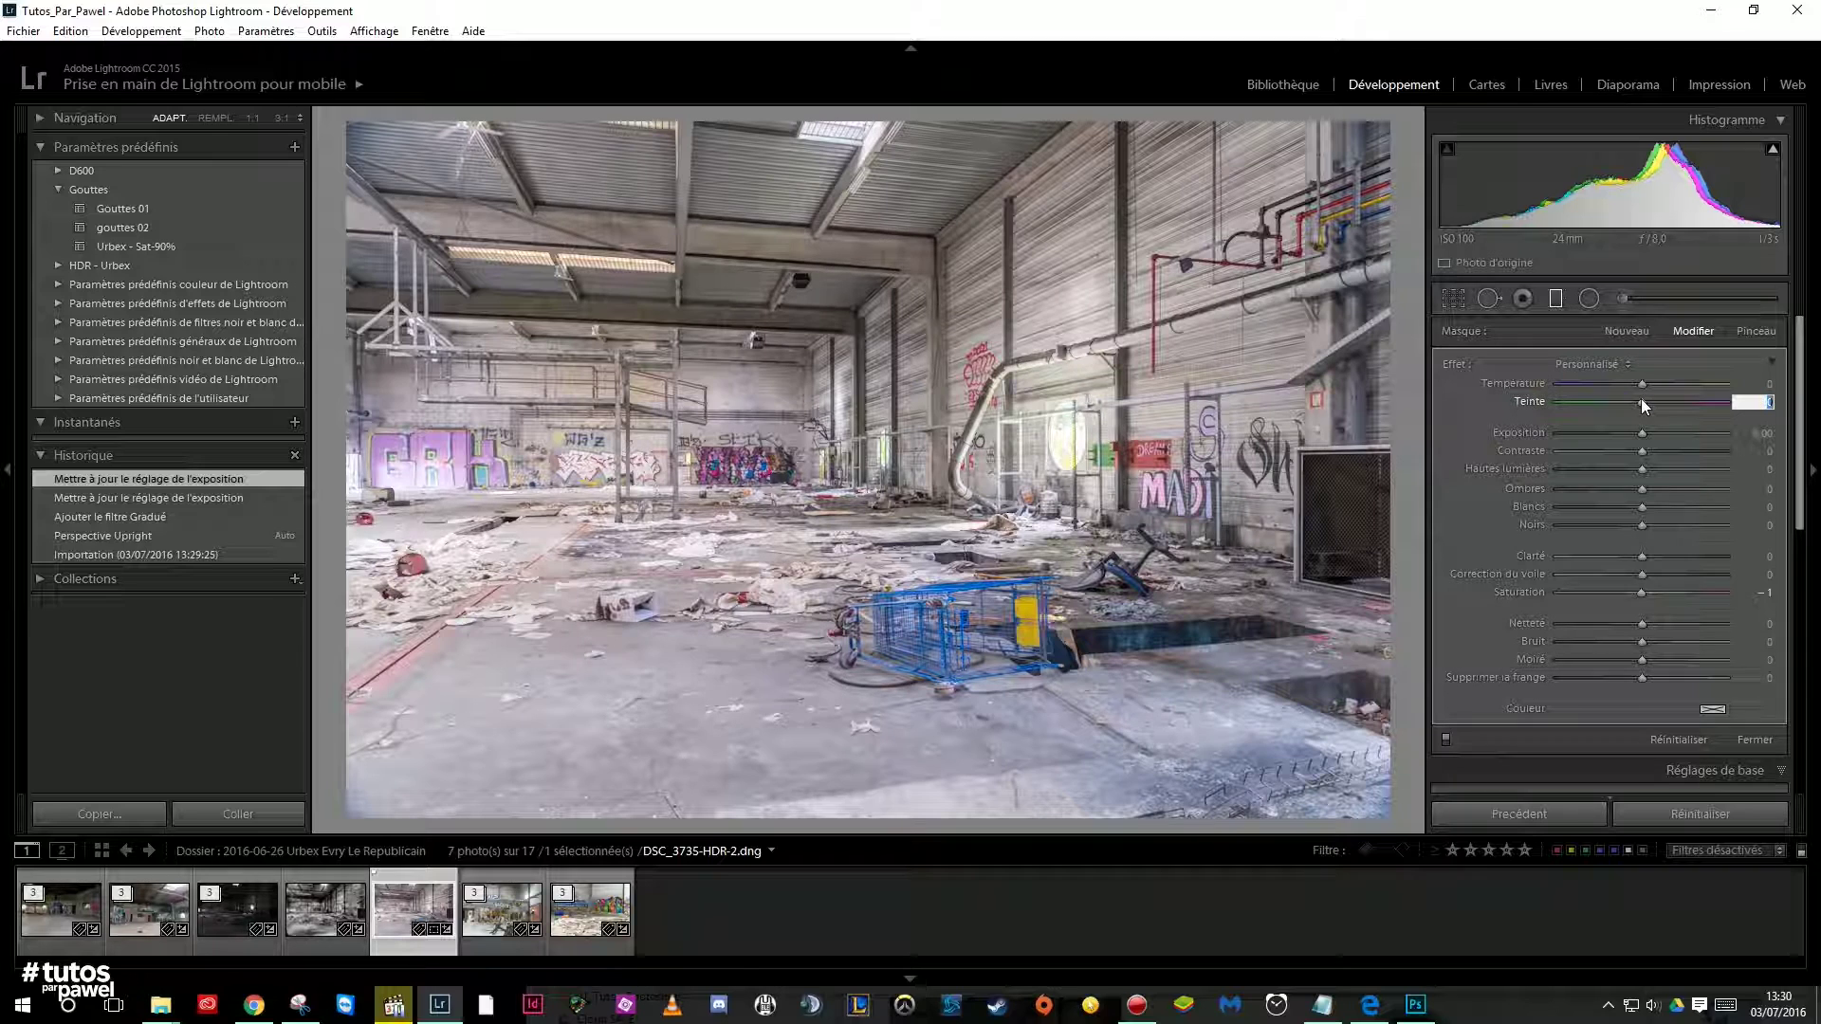
pyautogui.write('3')
pyautogui.moveTo(1643, 399); pyautogui.dragTo(1653, 401)
pyautogui.click(1760, 433)
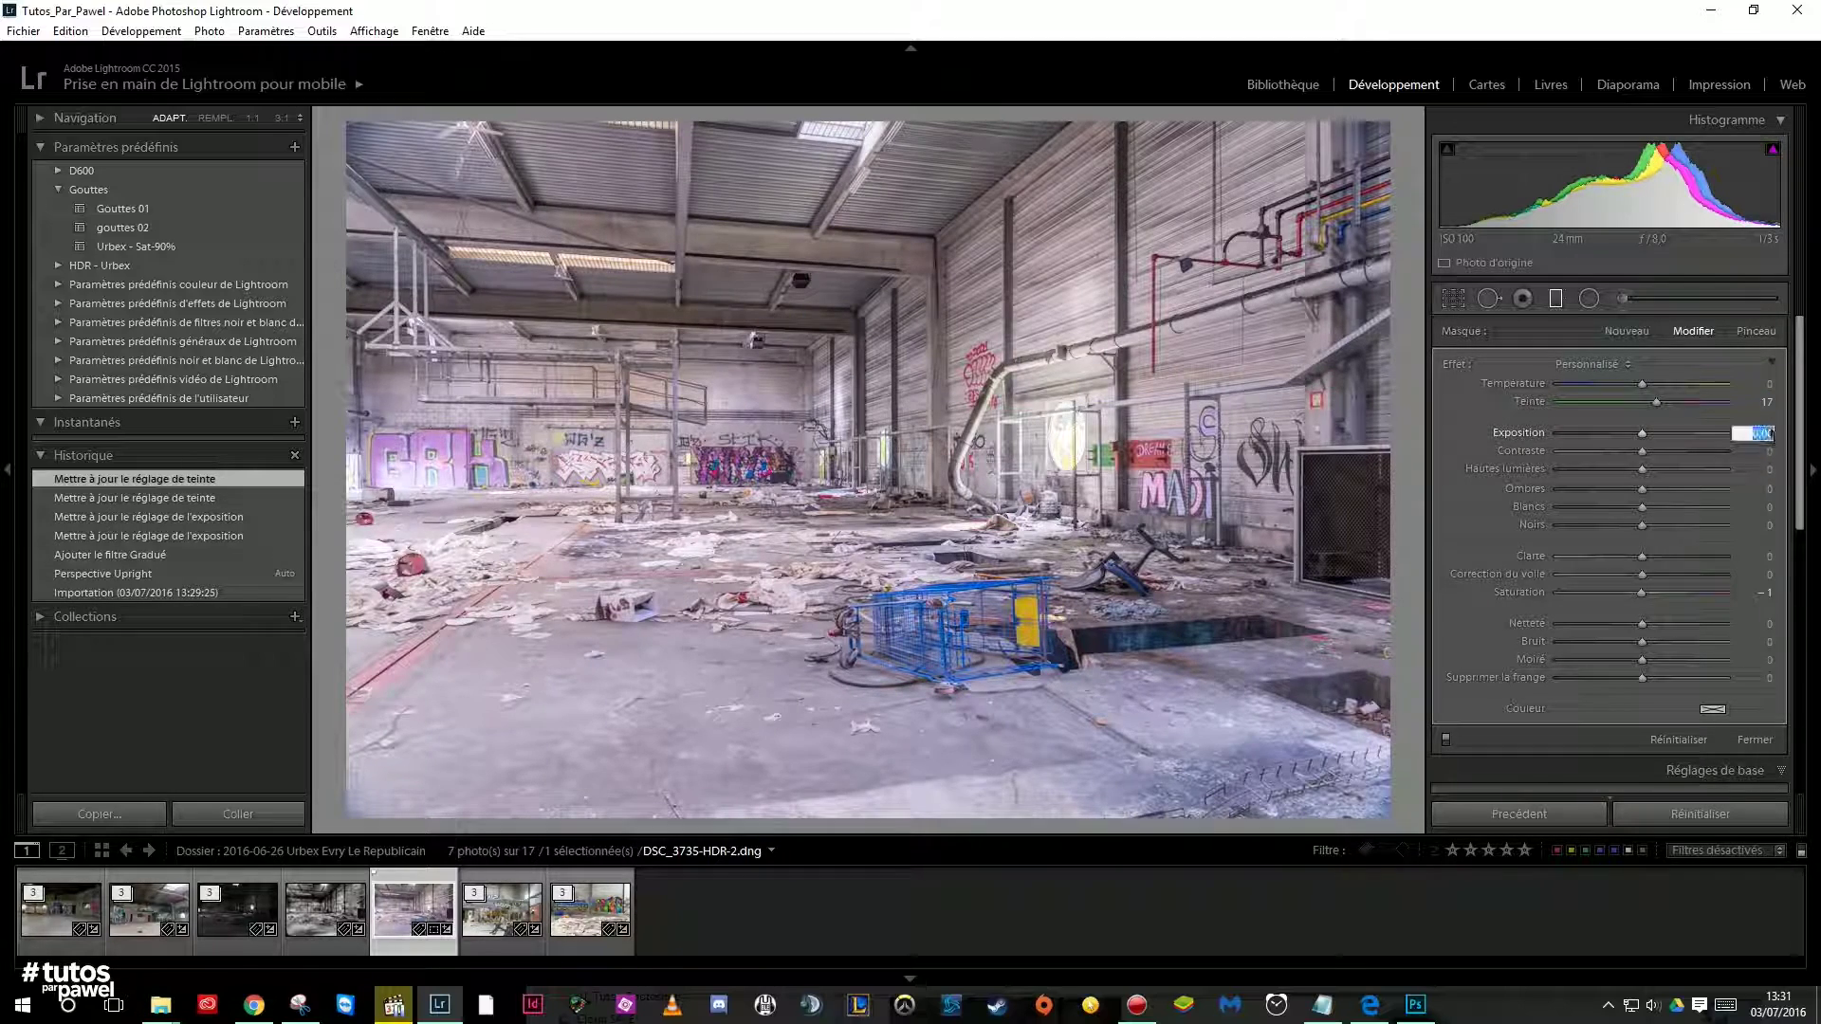
pyautogui.moveTo(1643, 432); pyautogui.dragTo(1633, 432)
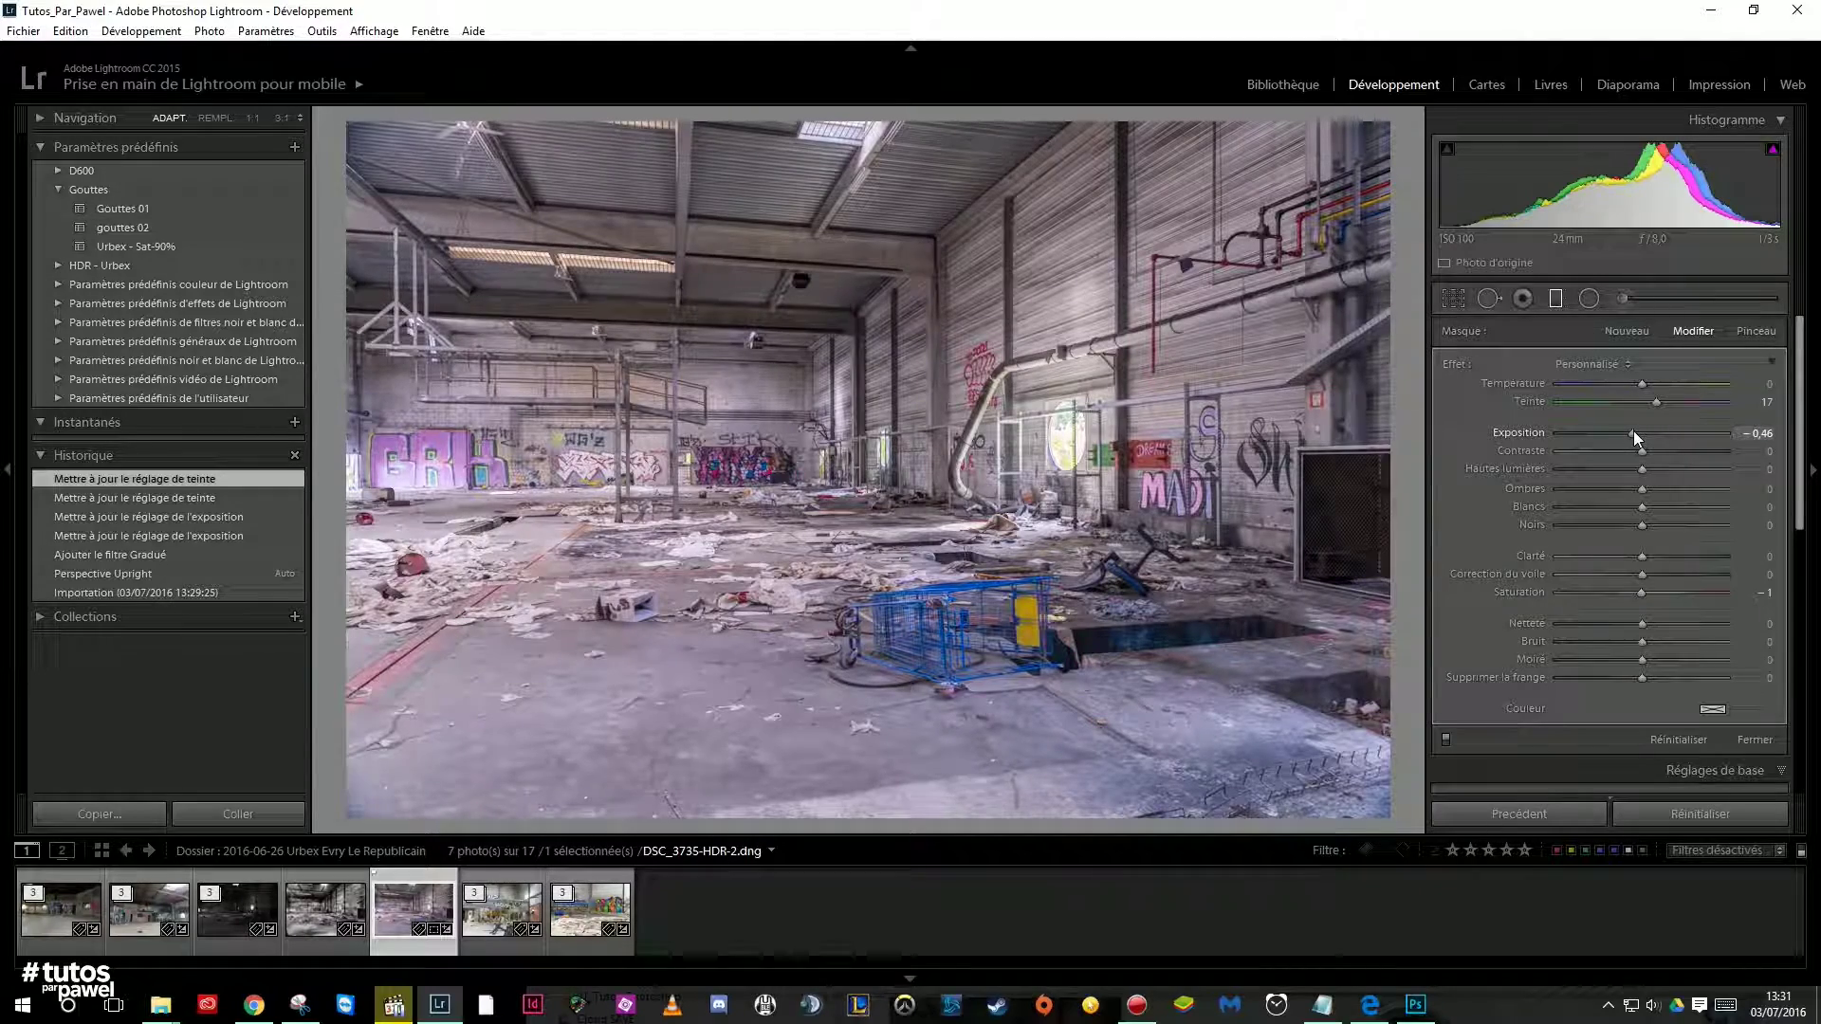
pyautogui.click(1759, 459)
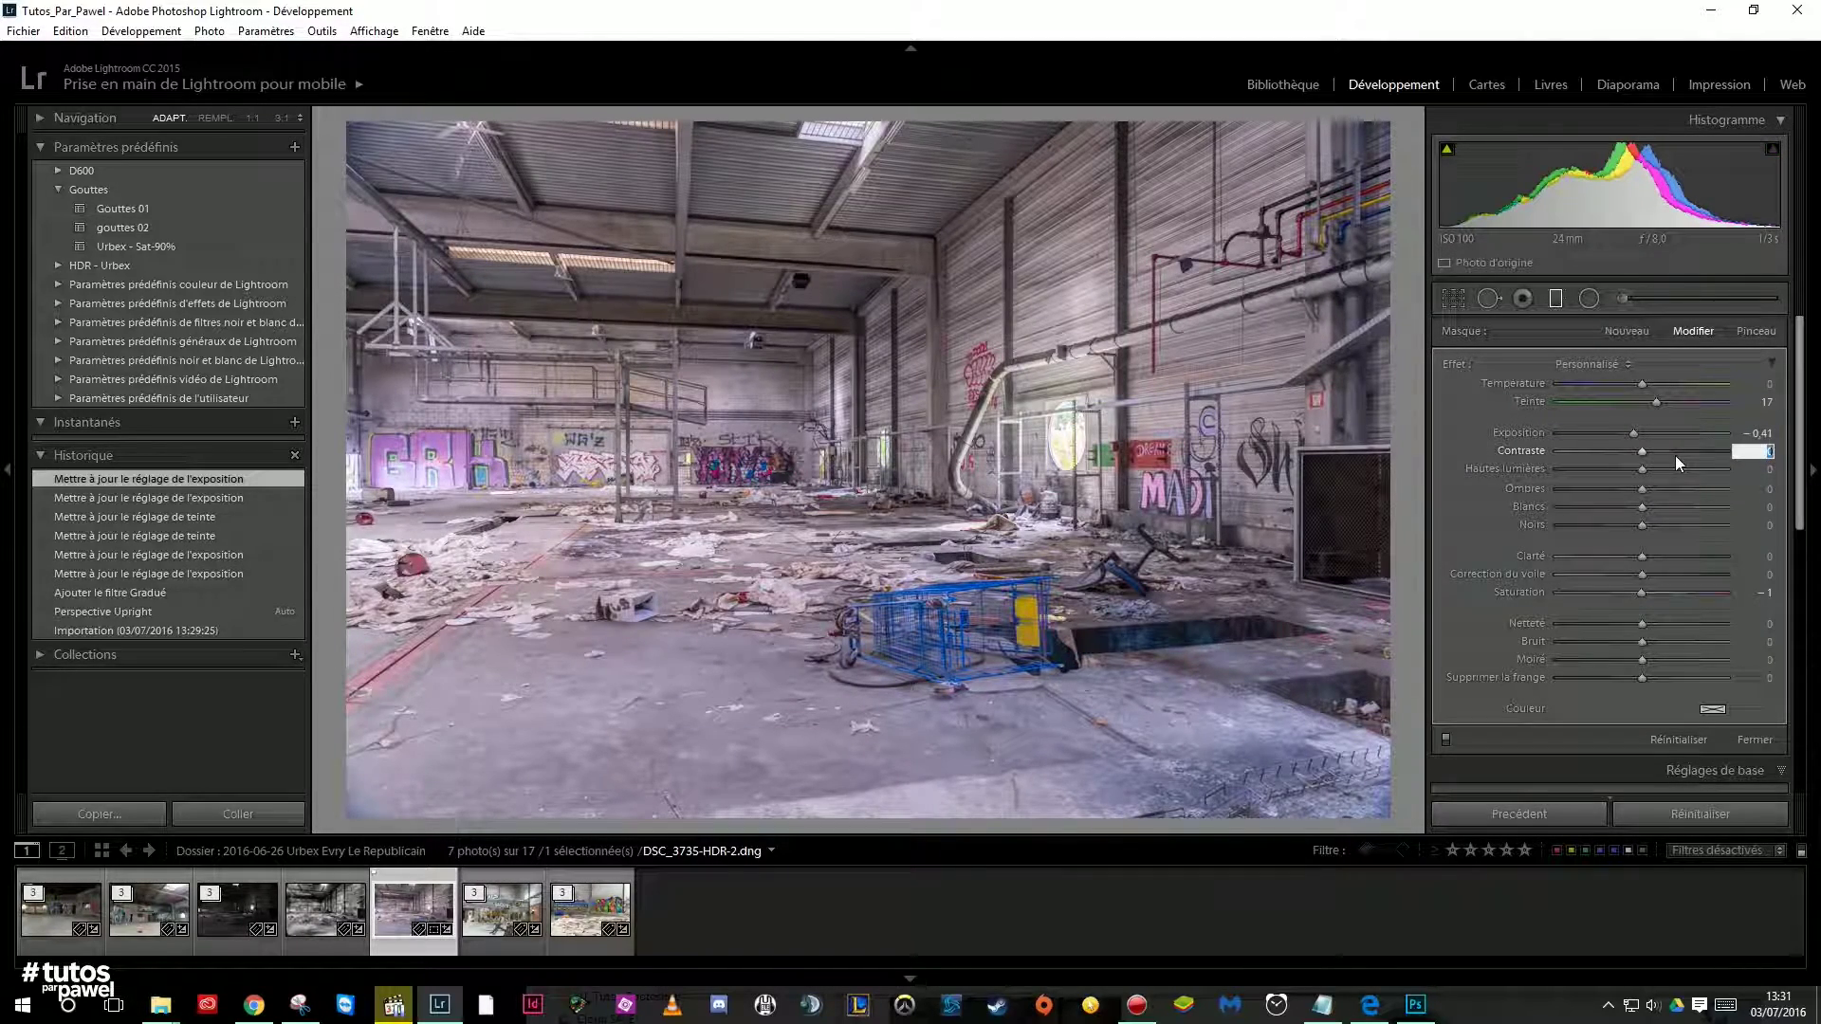
pyautogui.write('50')
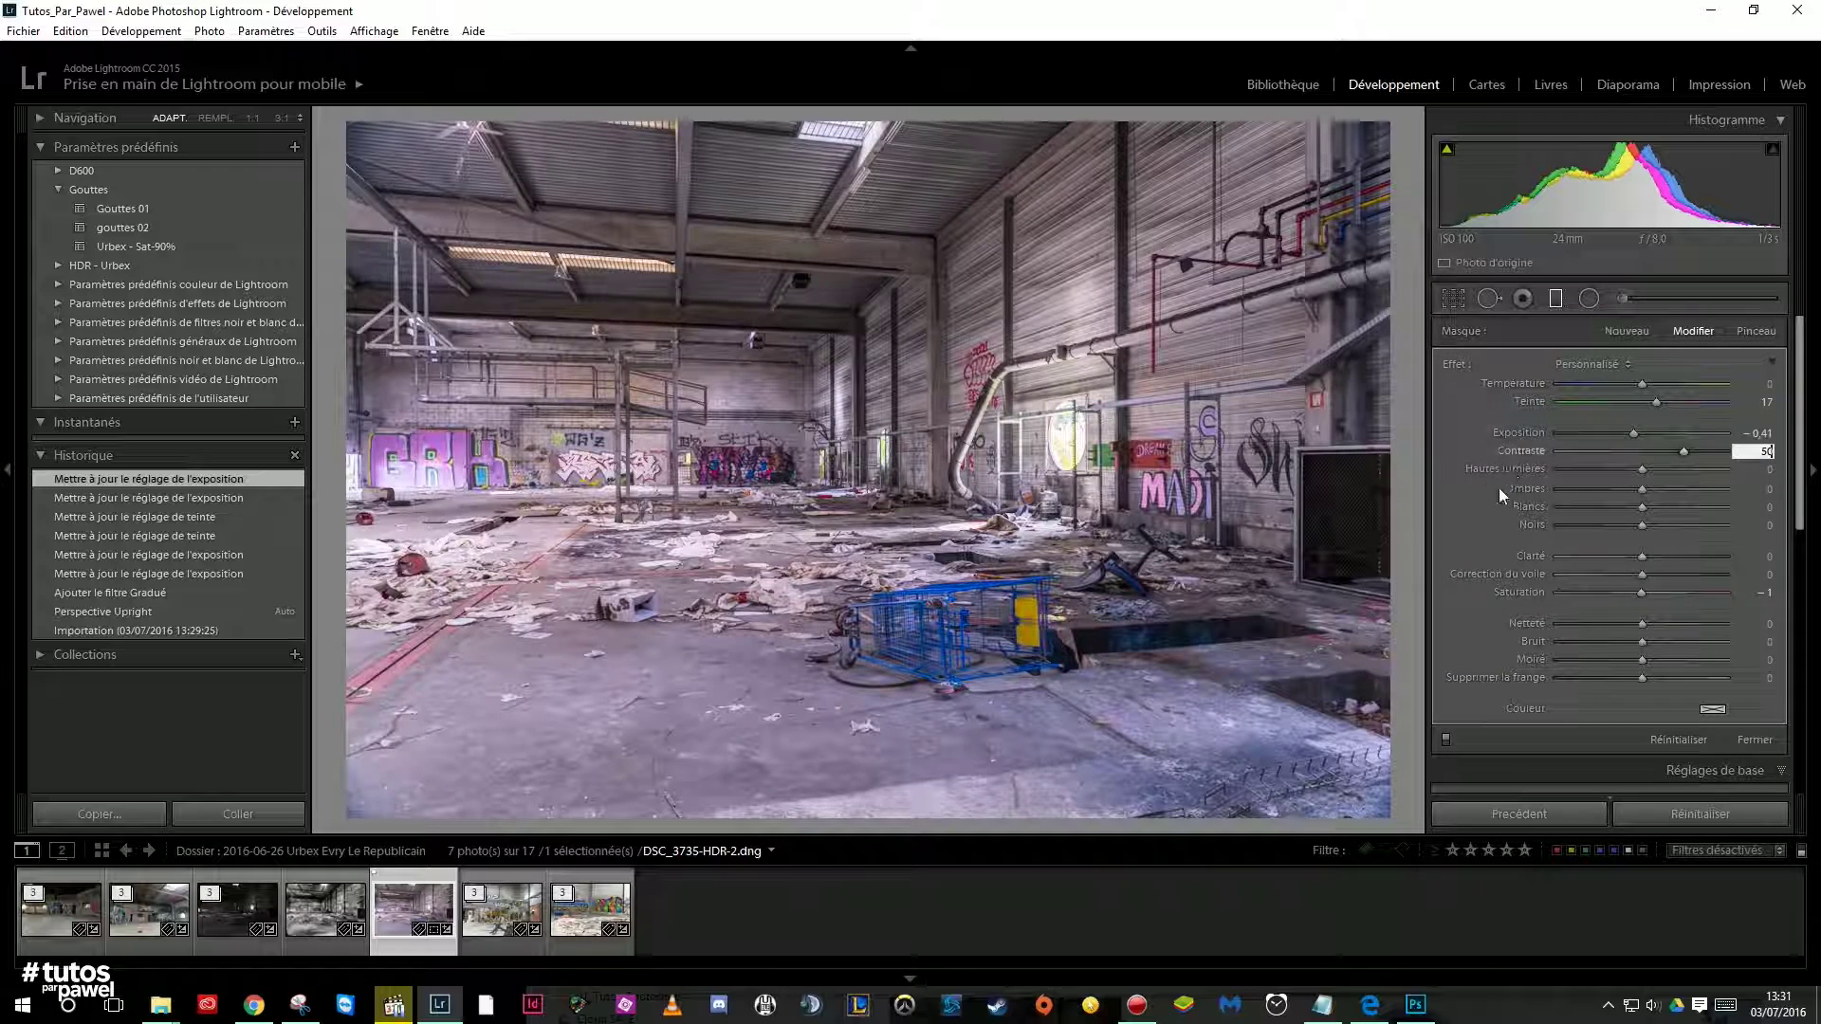
pyautogui.click(1403, 456)
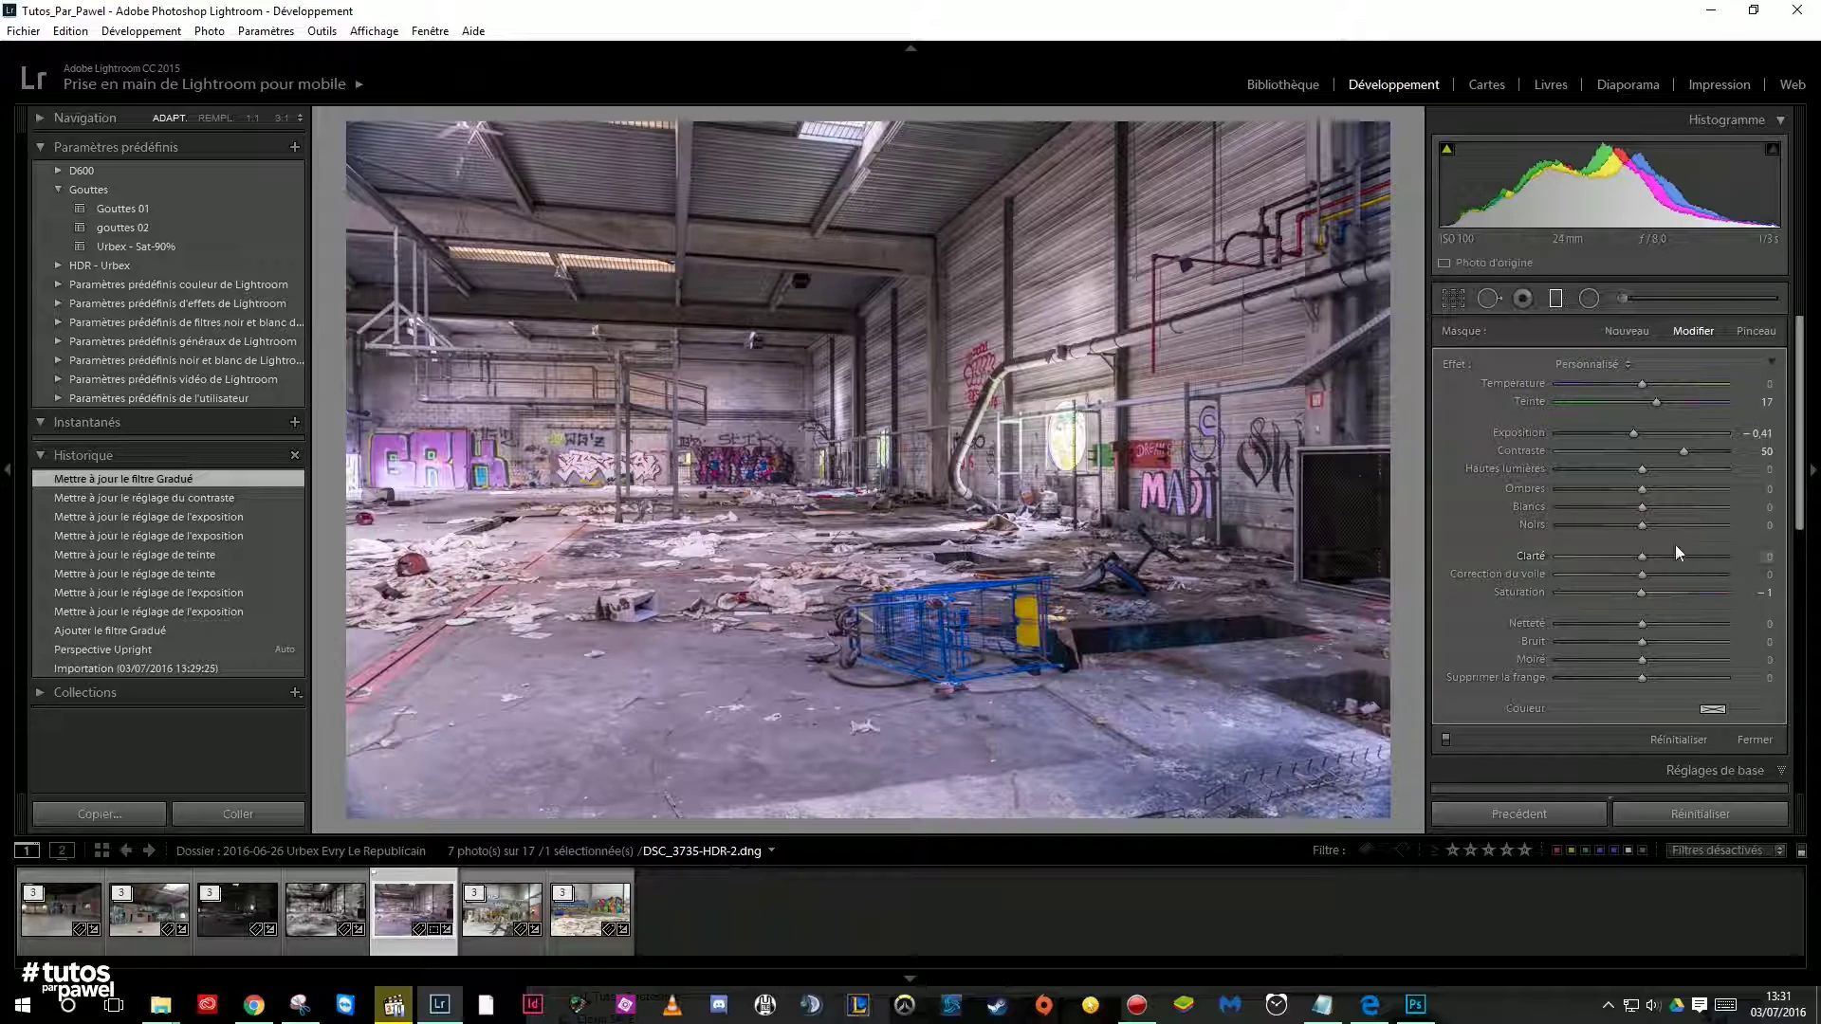
pyautogui.moveTo(1642, 506); pyautogui.dragTo(1671, 504)
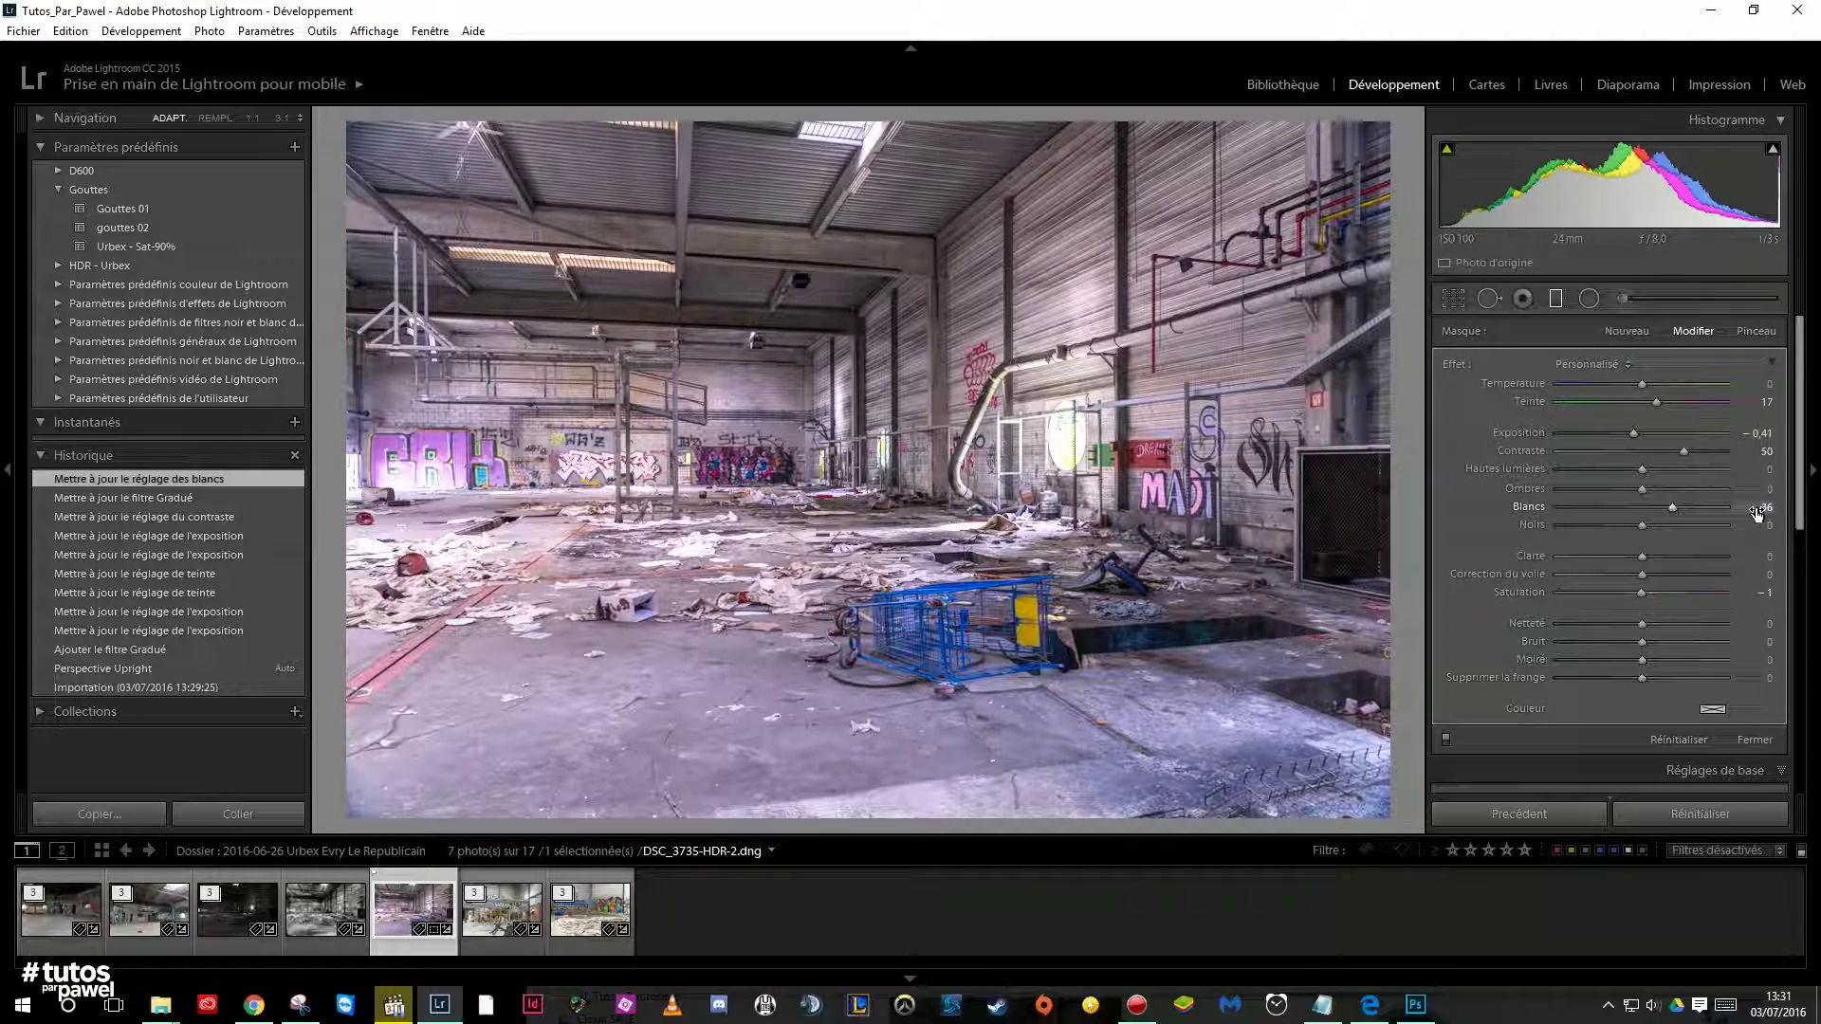
pyautogui.write('35')
pyautogui.press('Tab')
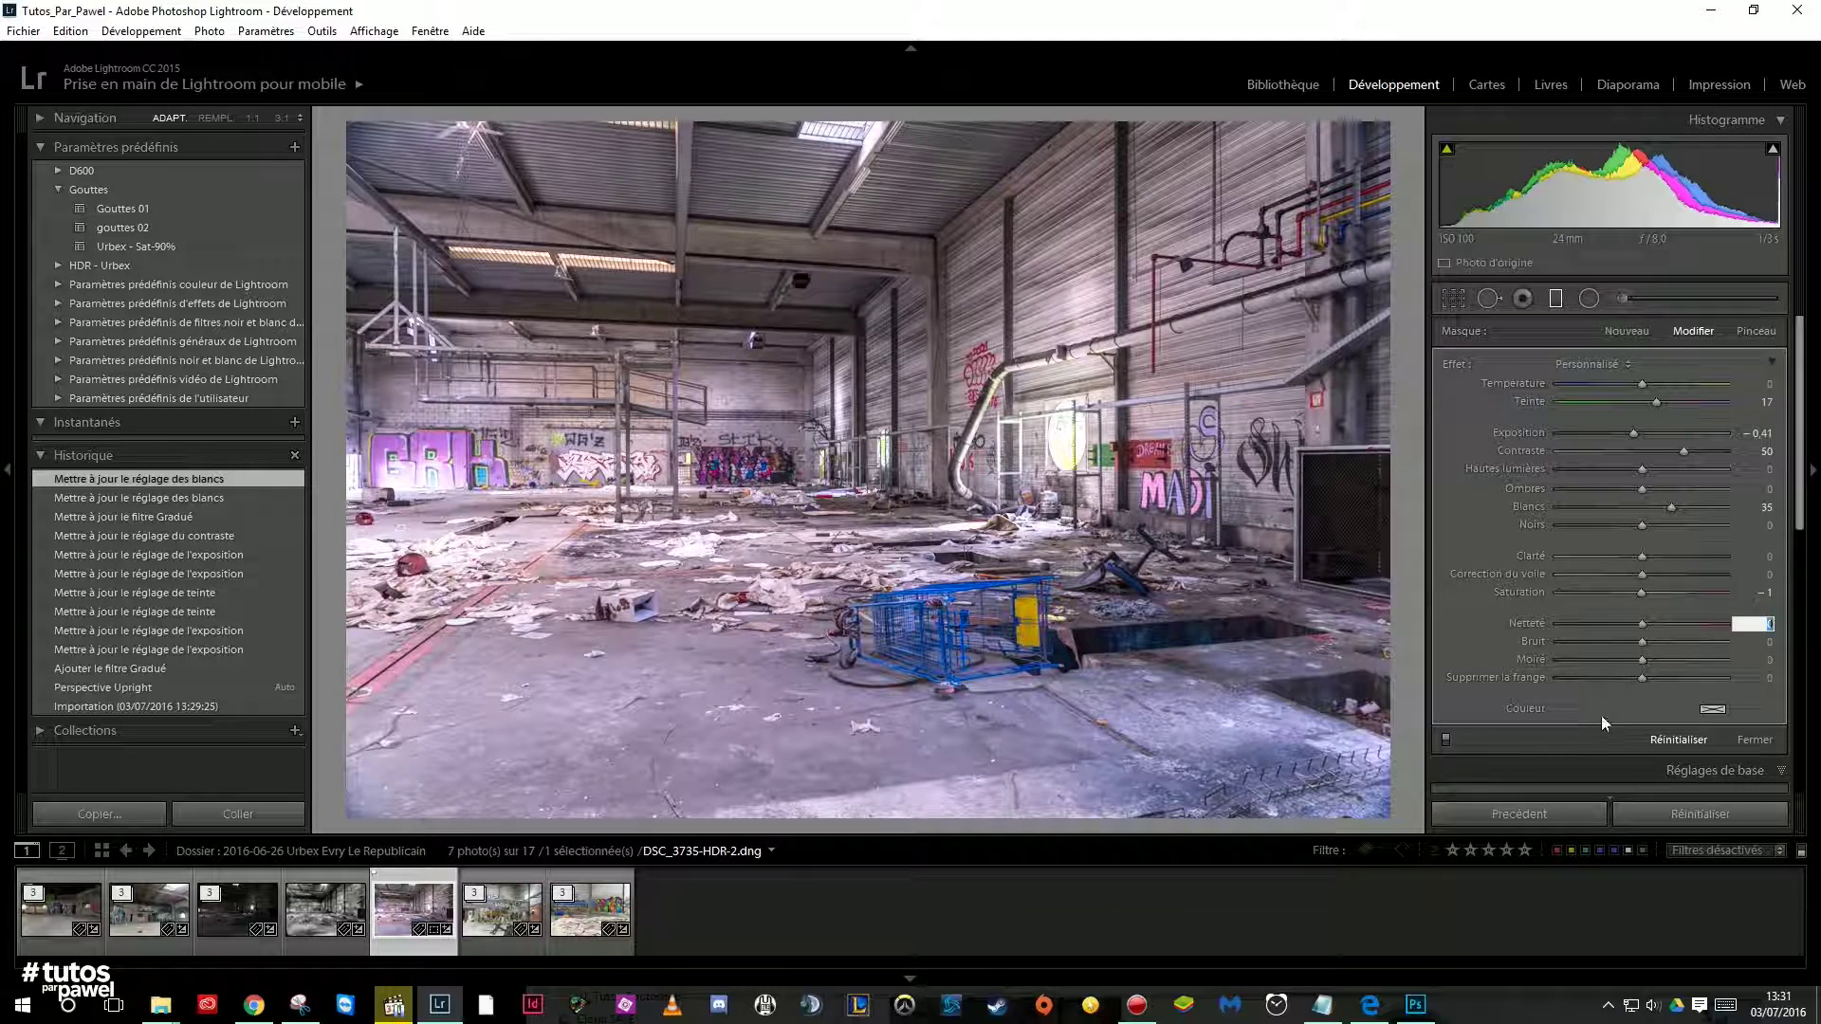
# Set the filter's clarity to 40 and saturation to -85
pyautogui.hotkey('shift', 'Tab')
pyautogui.hotkey('shift', 'Tab')
pyautogui.hotkey('shift', 'Tab')
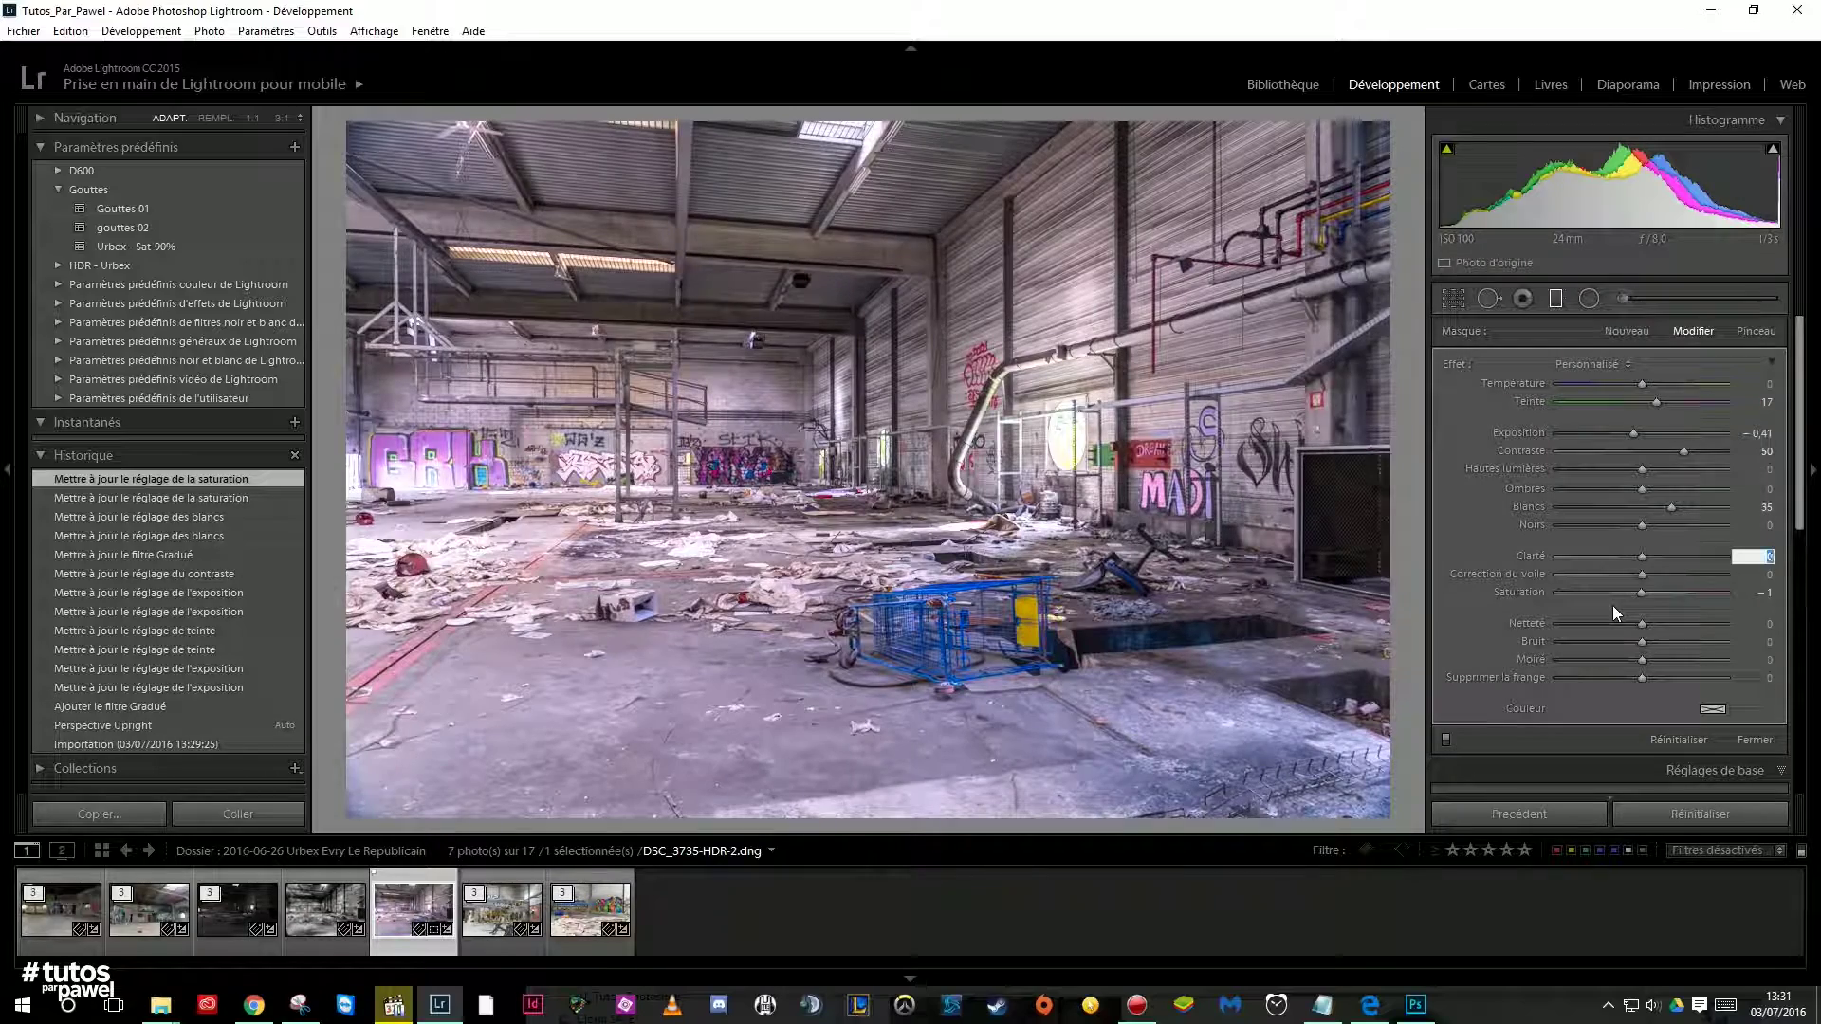
pyautogui.write('35')
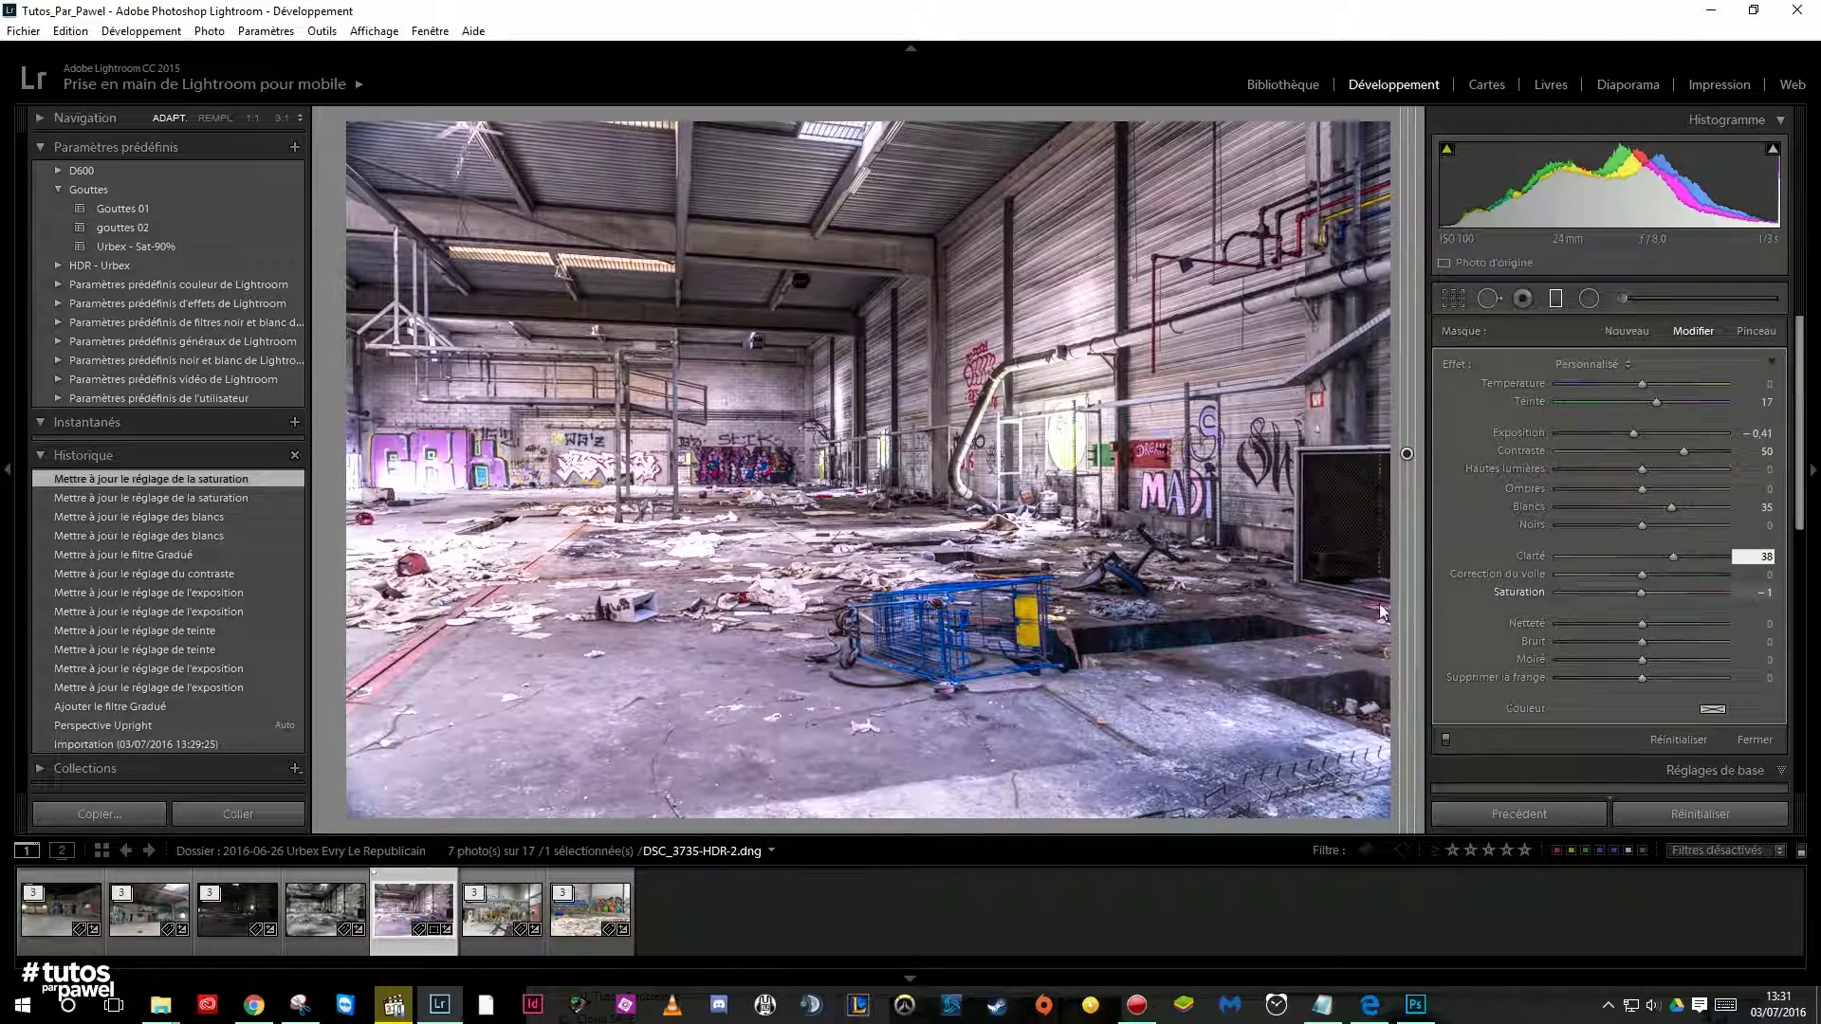
pyautogui.press('Up')
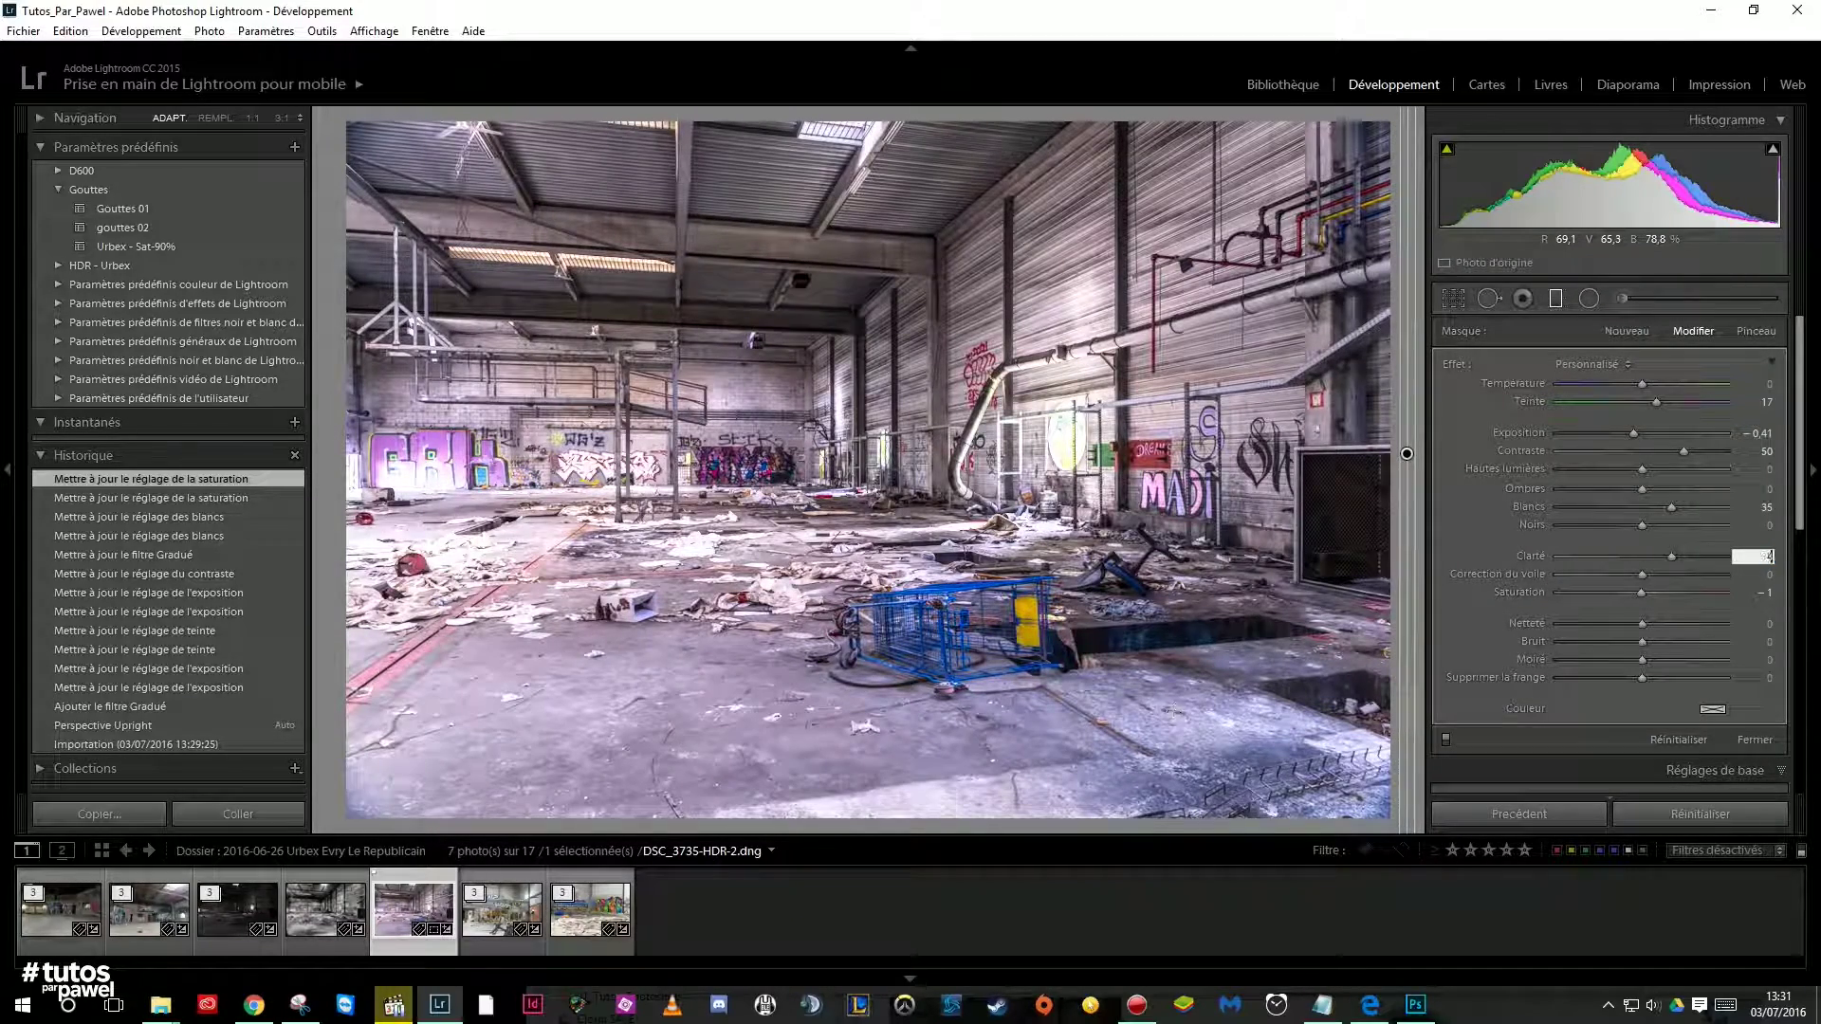
pyautogui.press('Up')
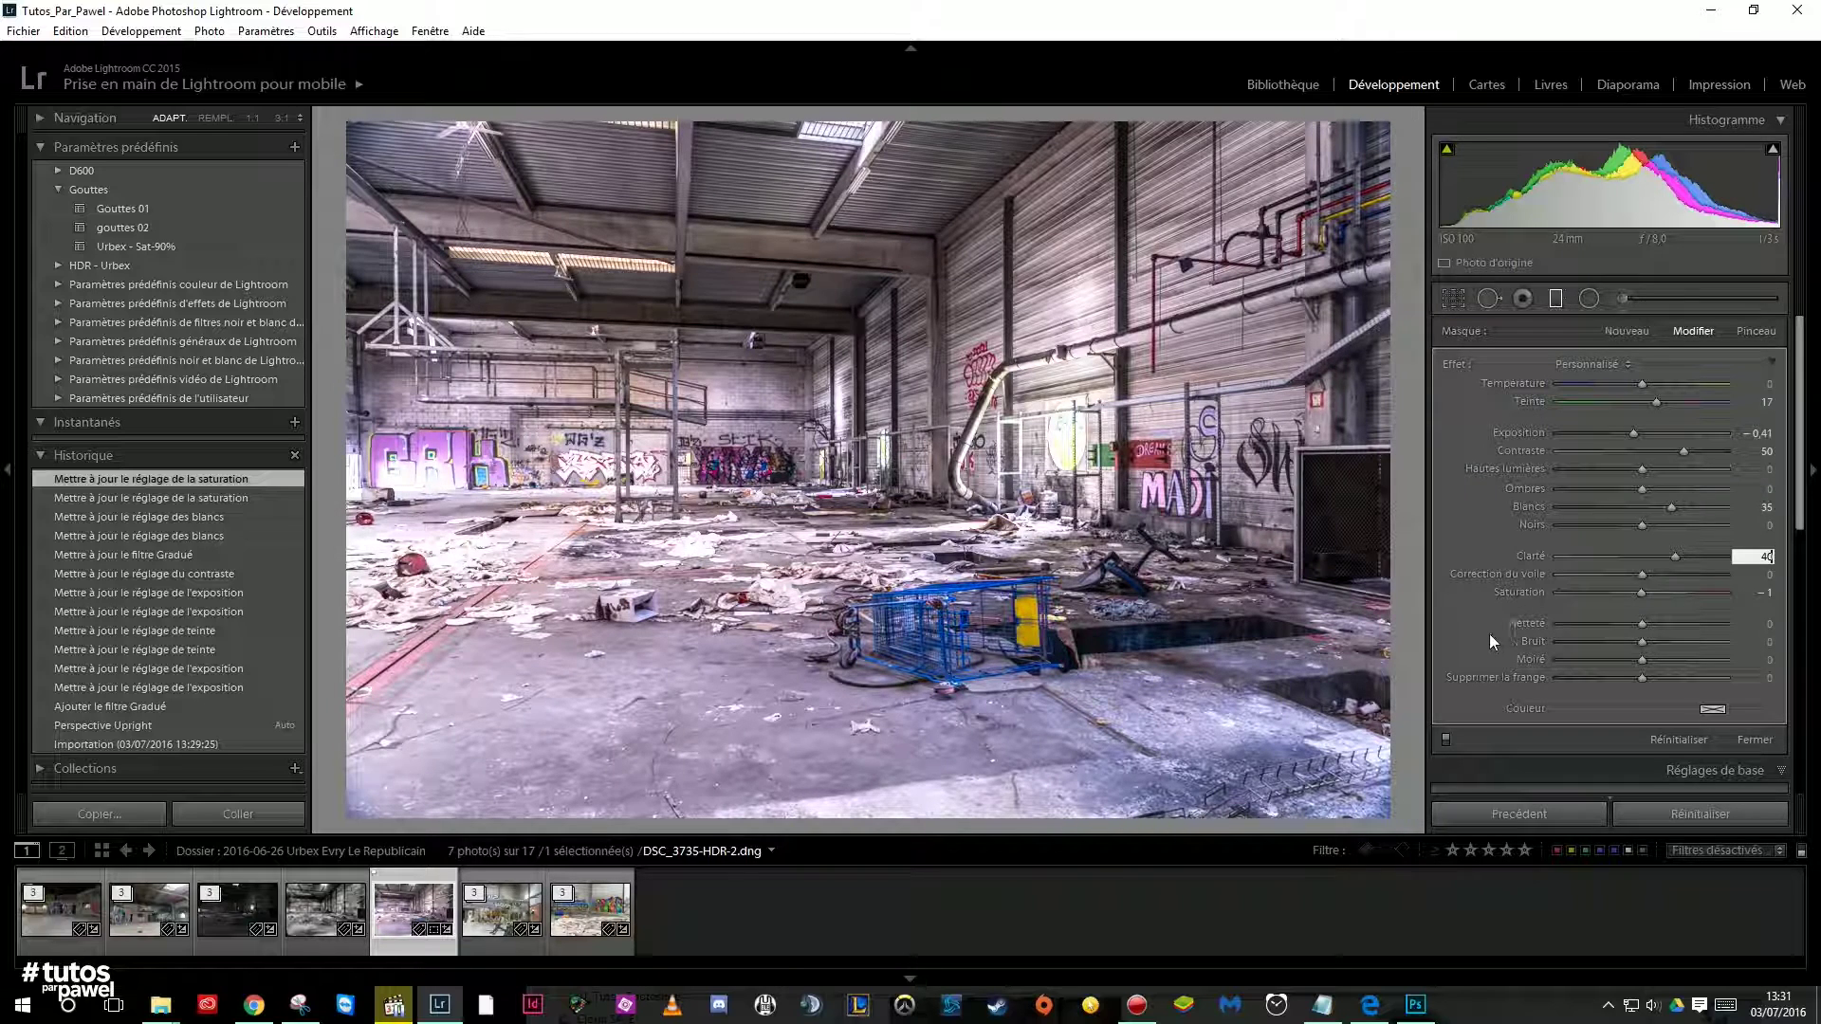
pyautogui.click(1763, 592)
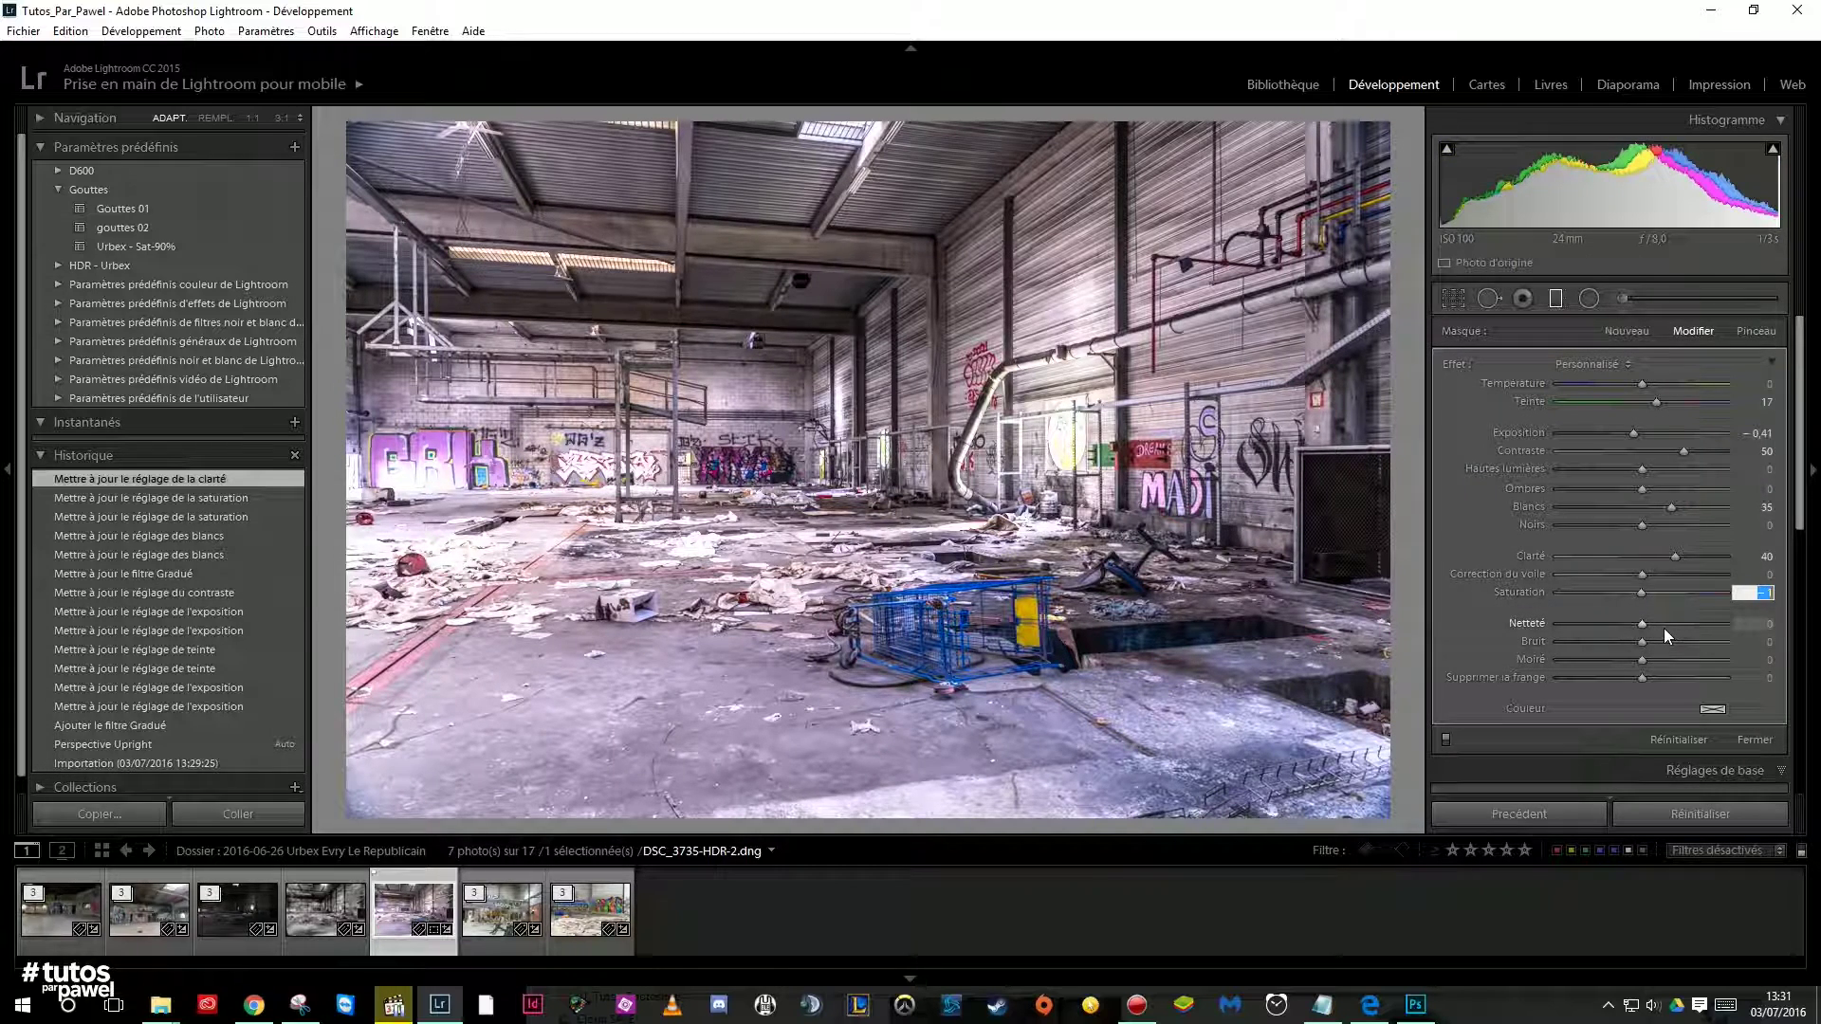
pyautogui.write('-85')
pyautogui.press('Return')
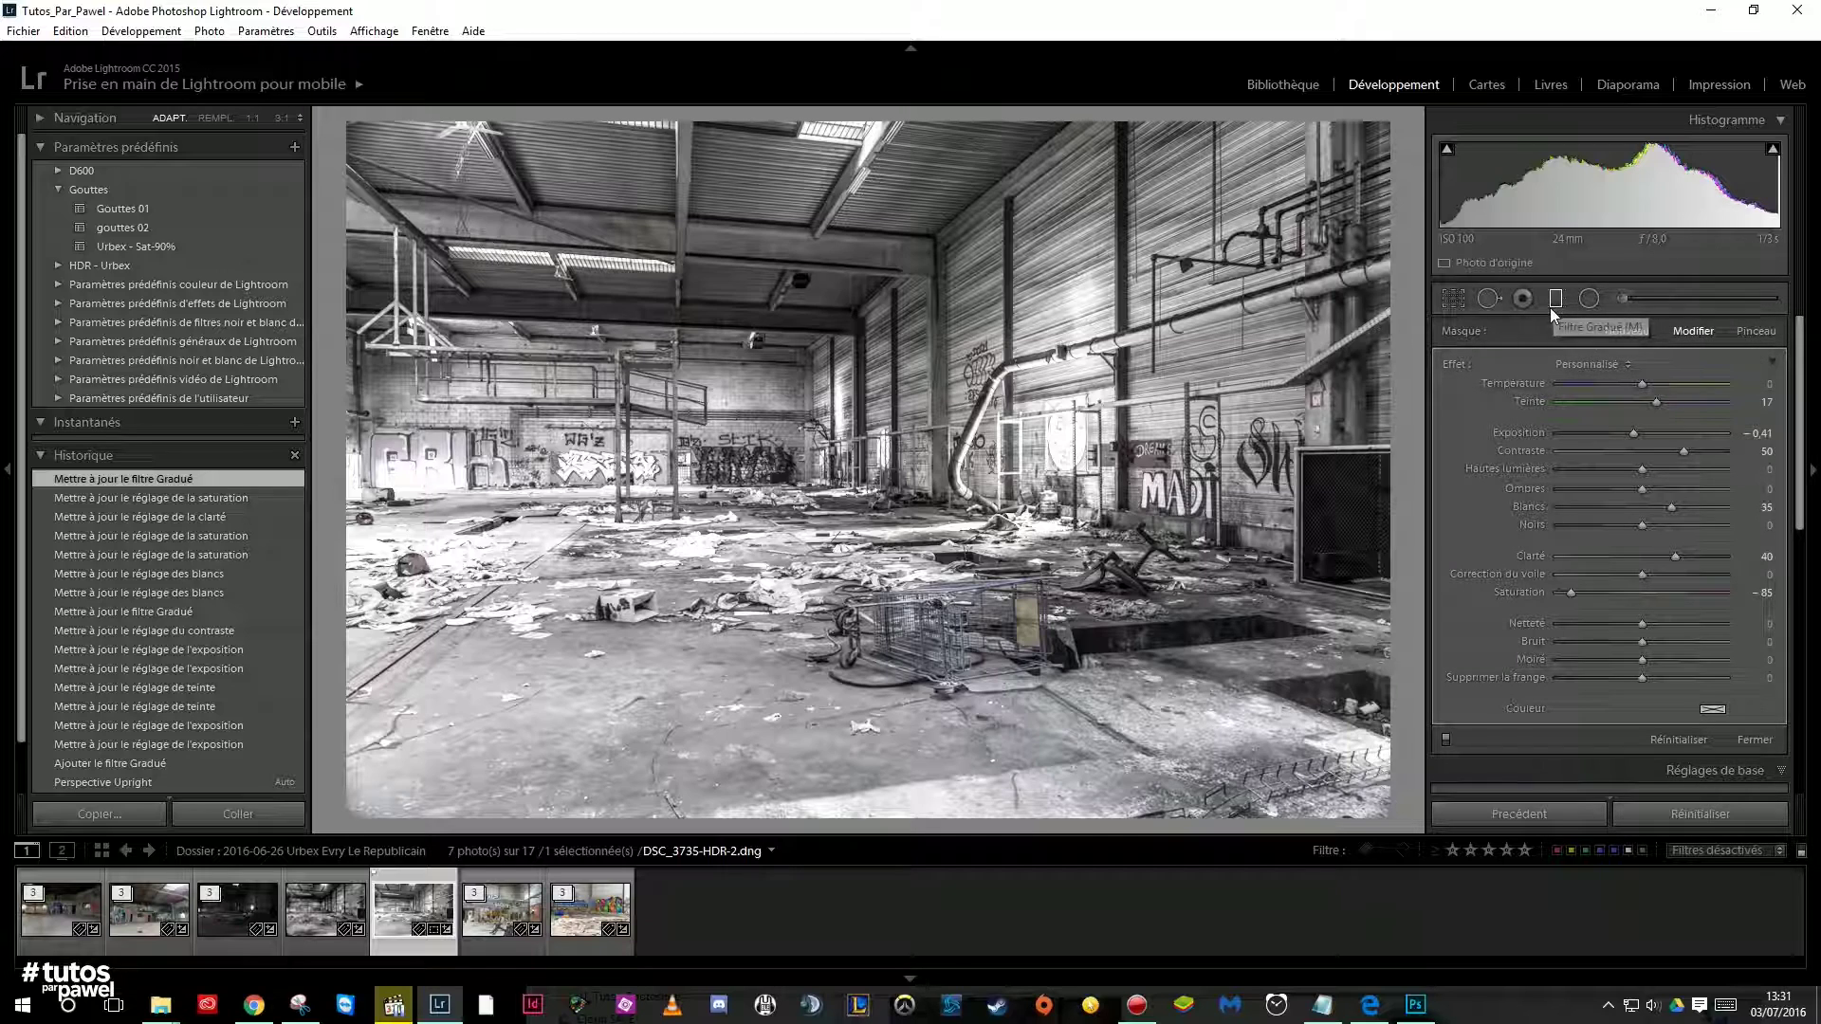
# Switch to the filter's mask brush in erase mode and adjust the brush size
pyautogui.click(1753, 332)
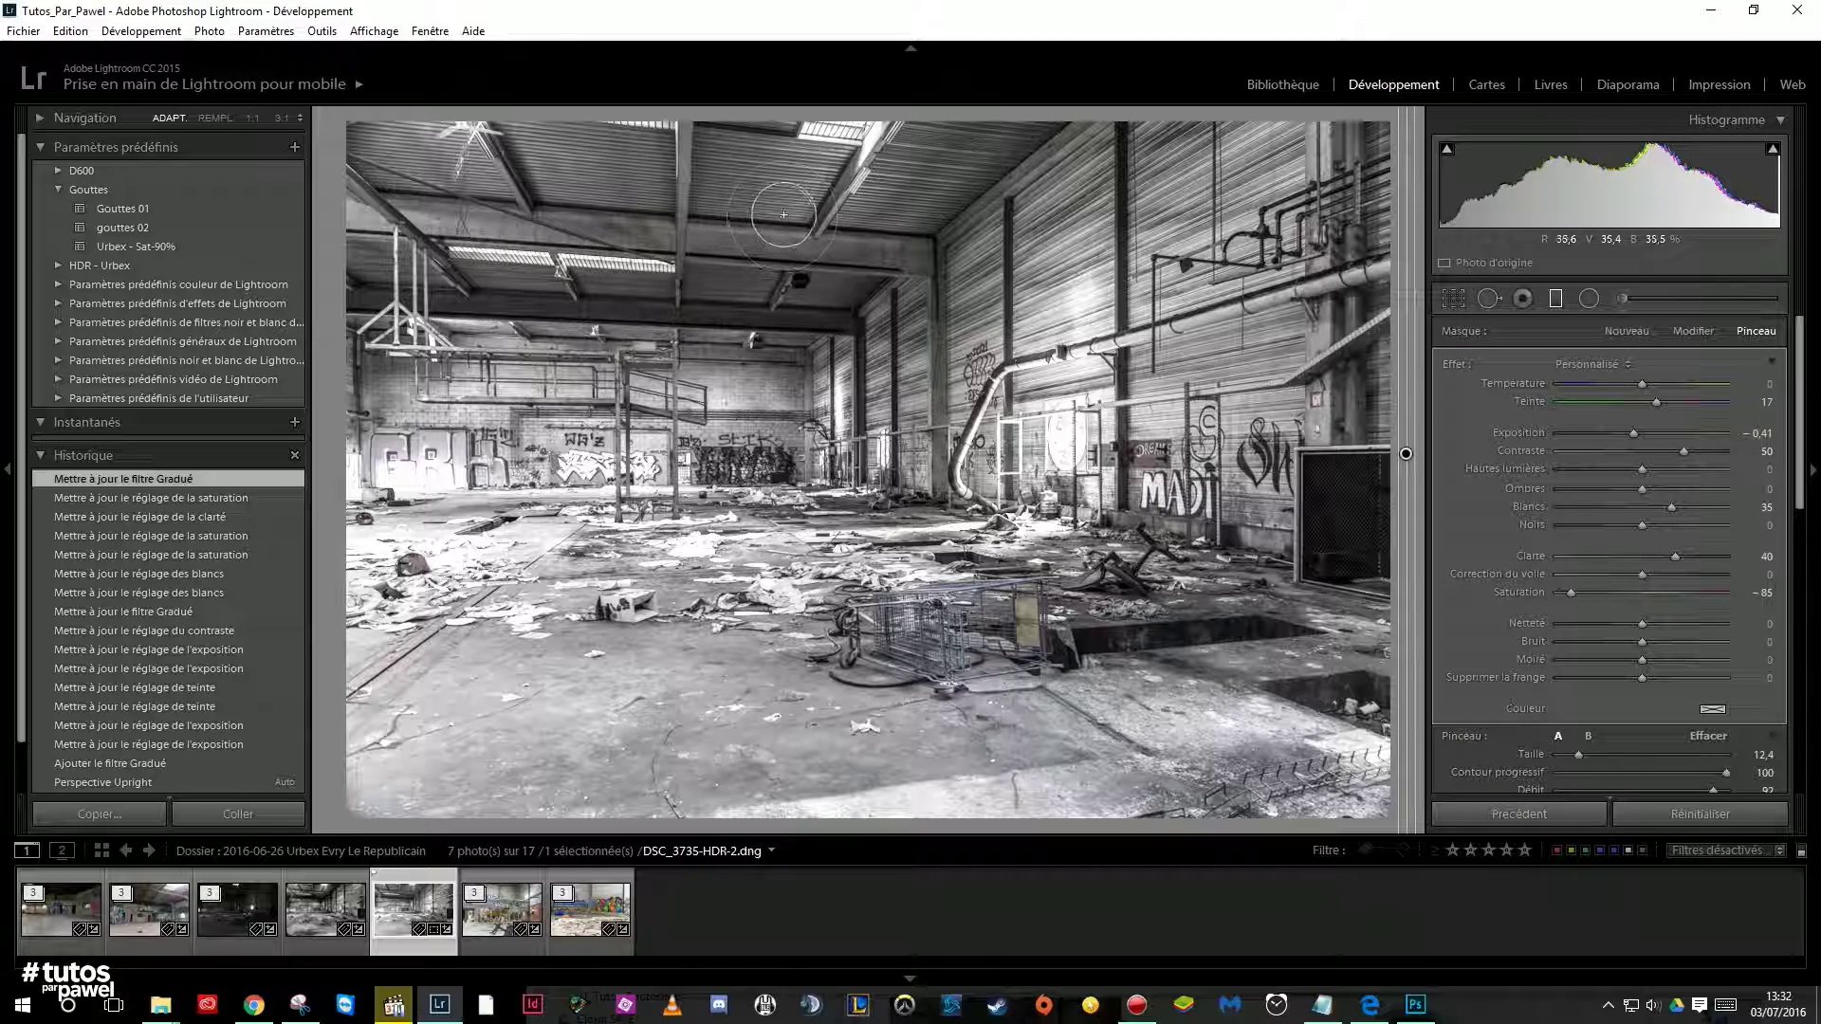
pyautogui.press('alt')
pyautogui.scroll(-3, 1669, 588)
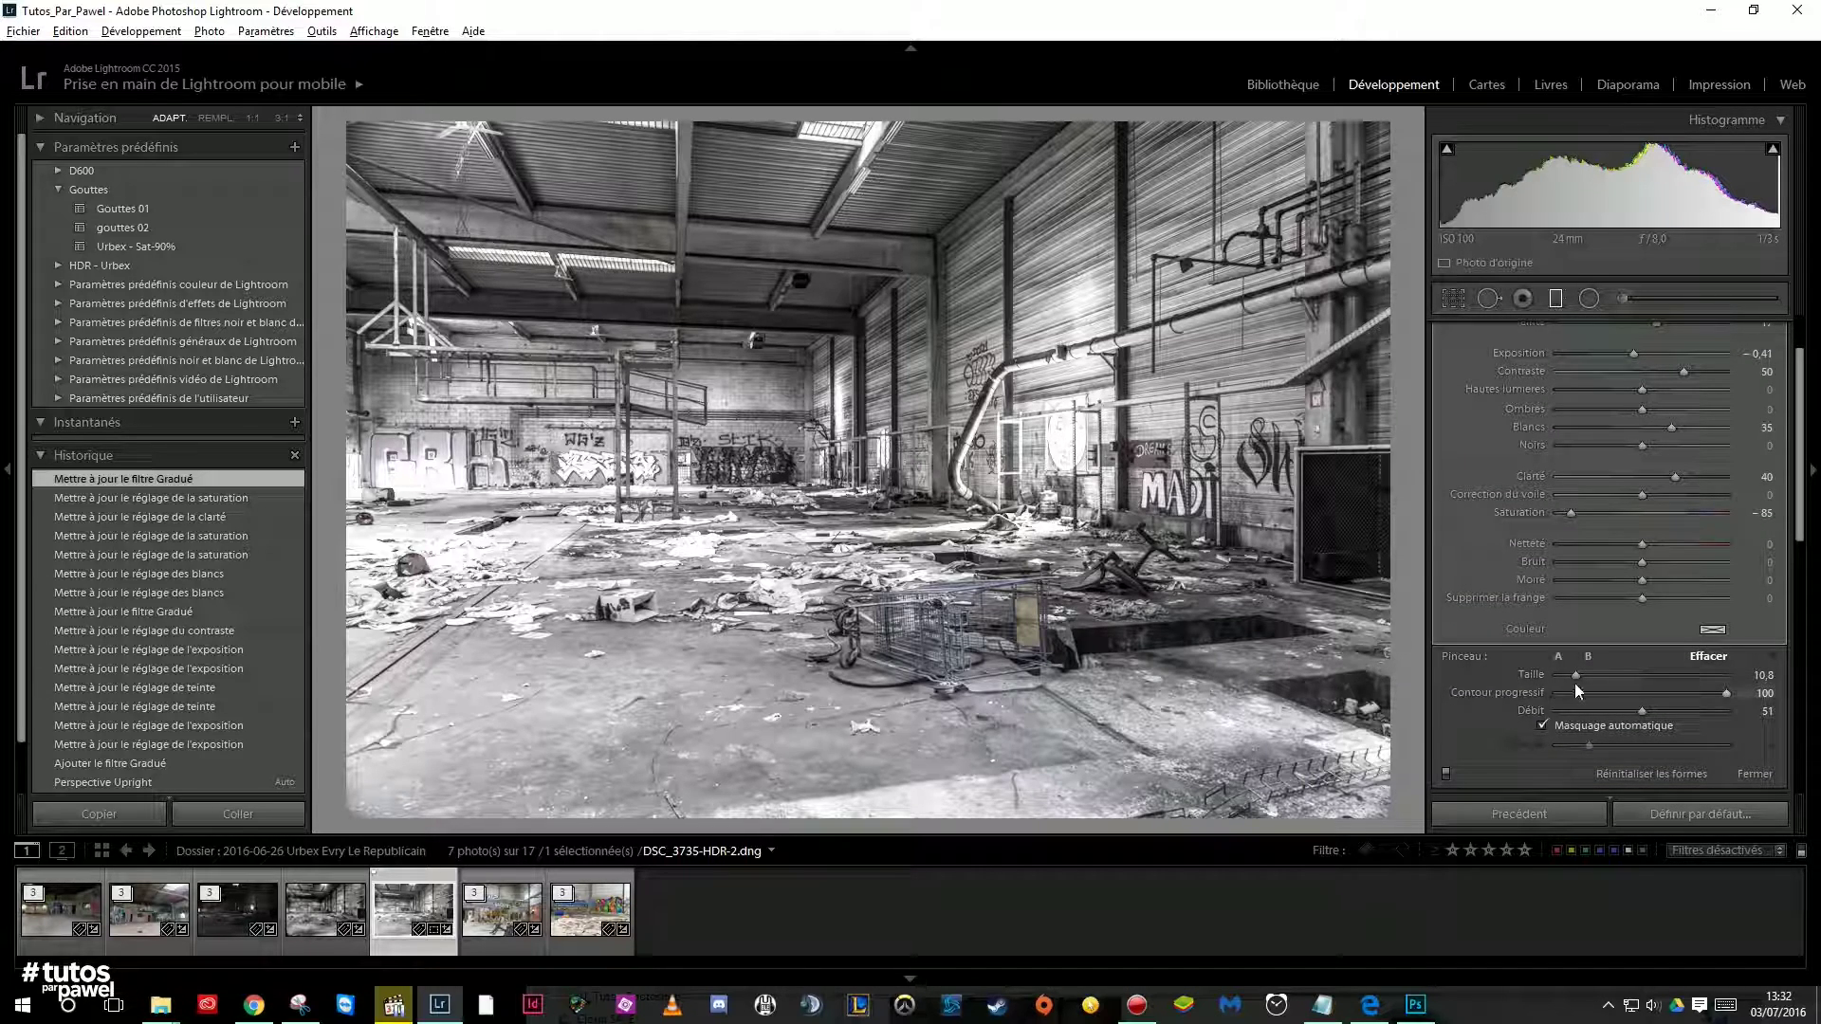
pyautogui.moveTo(1576, 675); pyautogui.dragTo(1578, 675)
# Paint a stroke down the right edge, then erase the mask over the purple graffiti
pyautogui.moveTo(1411, 816); pyautogui.dragTo(1411, 109)
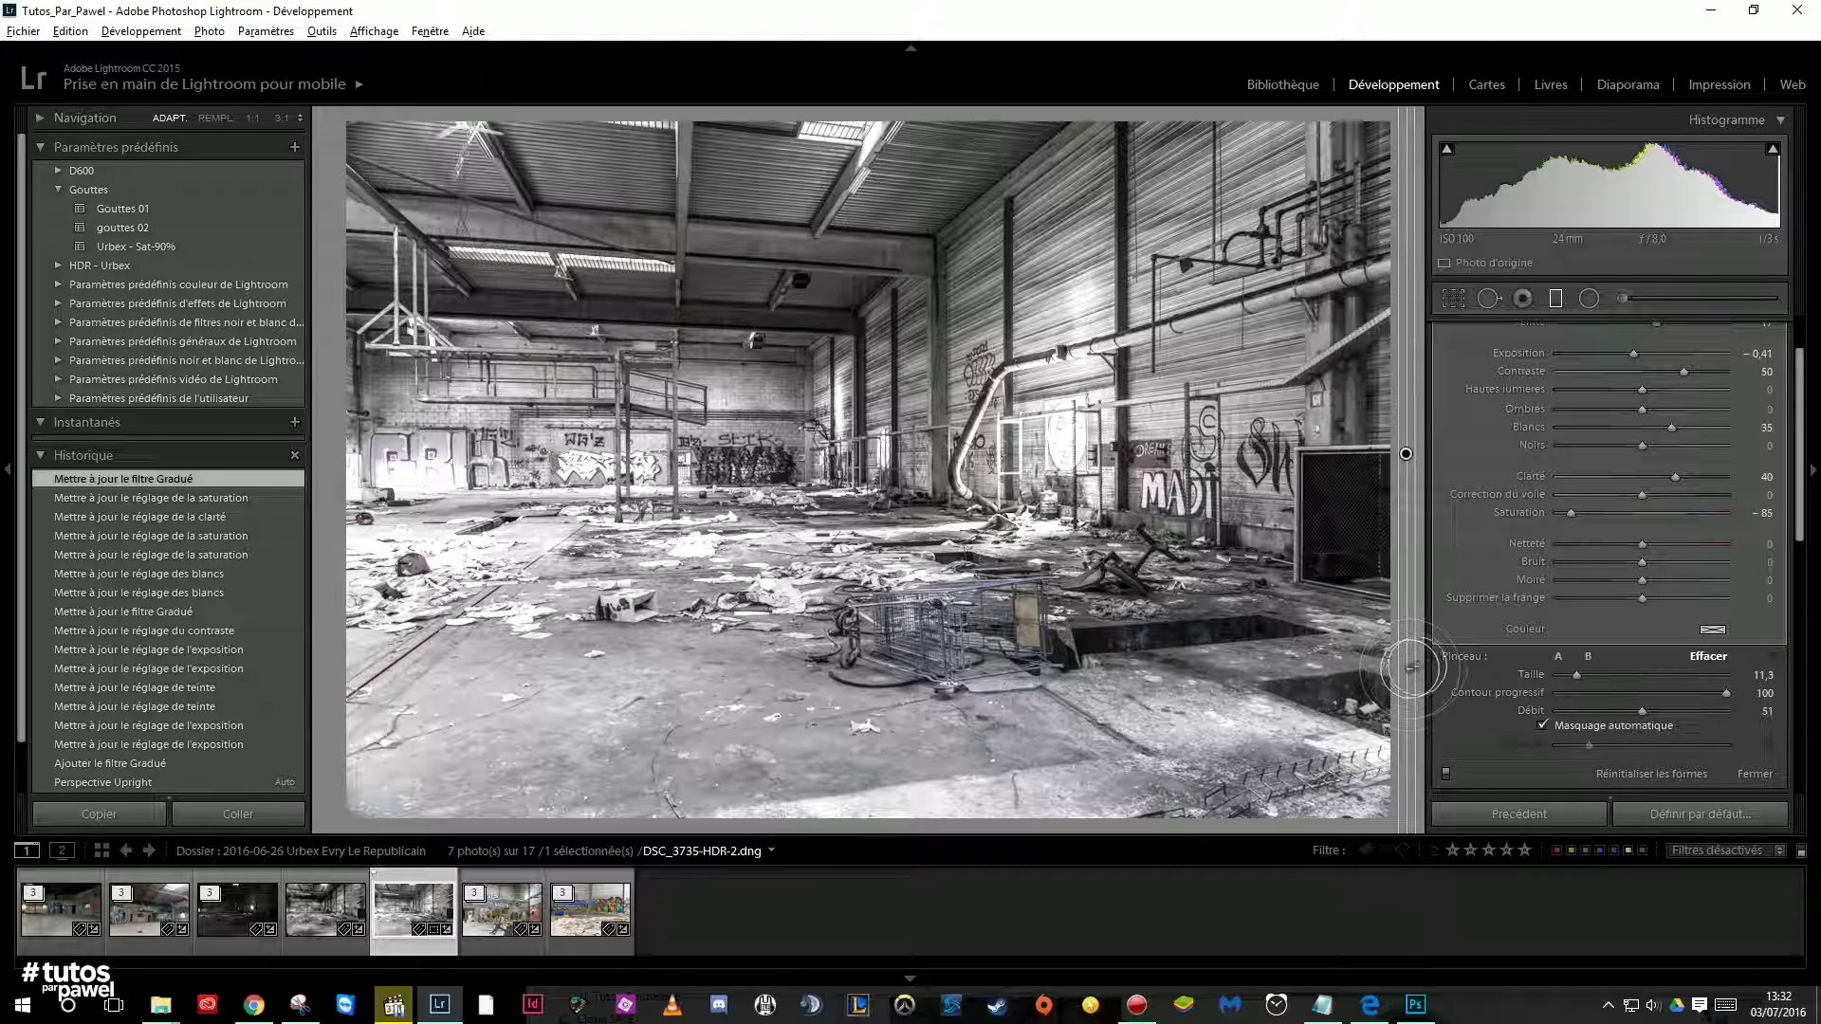
pyautogui.hotkey('ctrl', 'z')
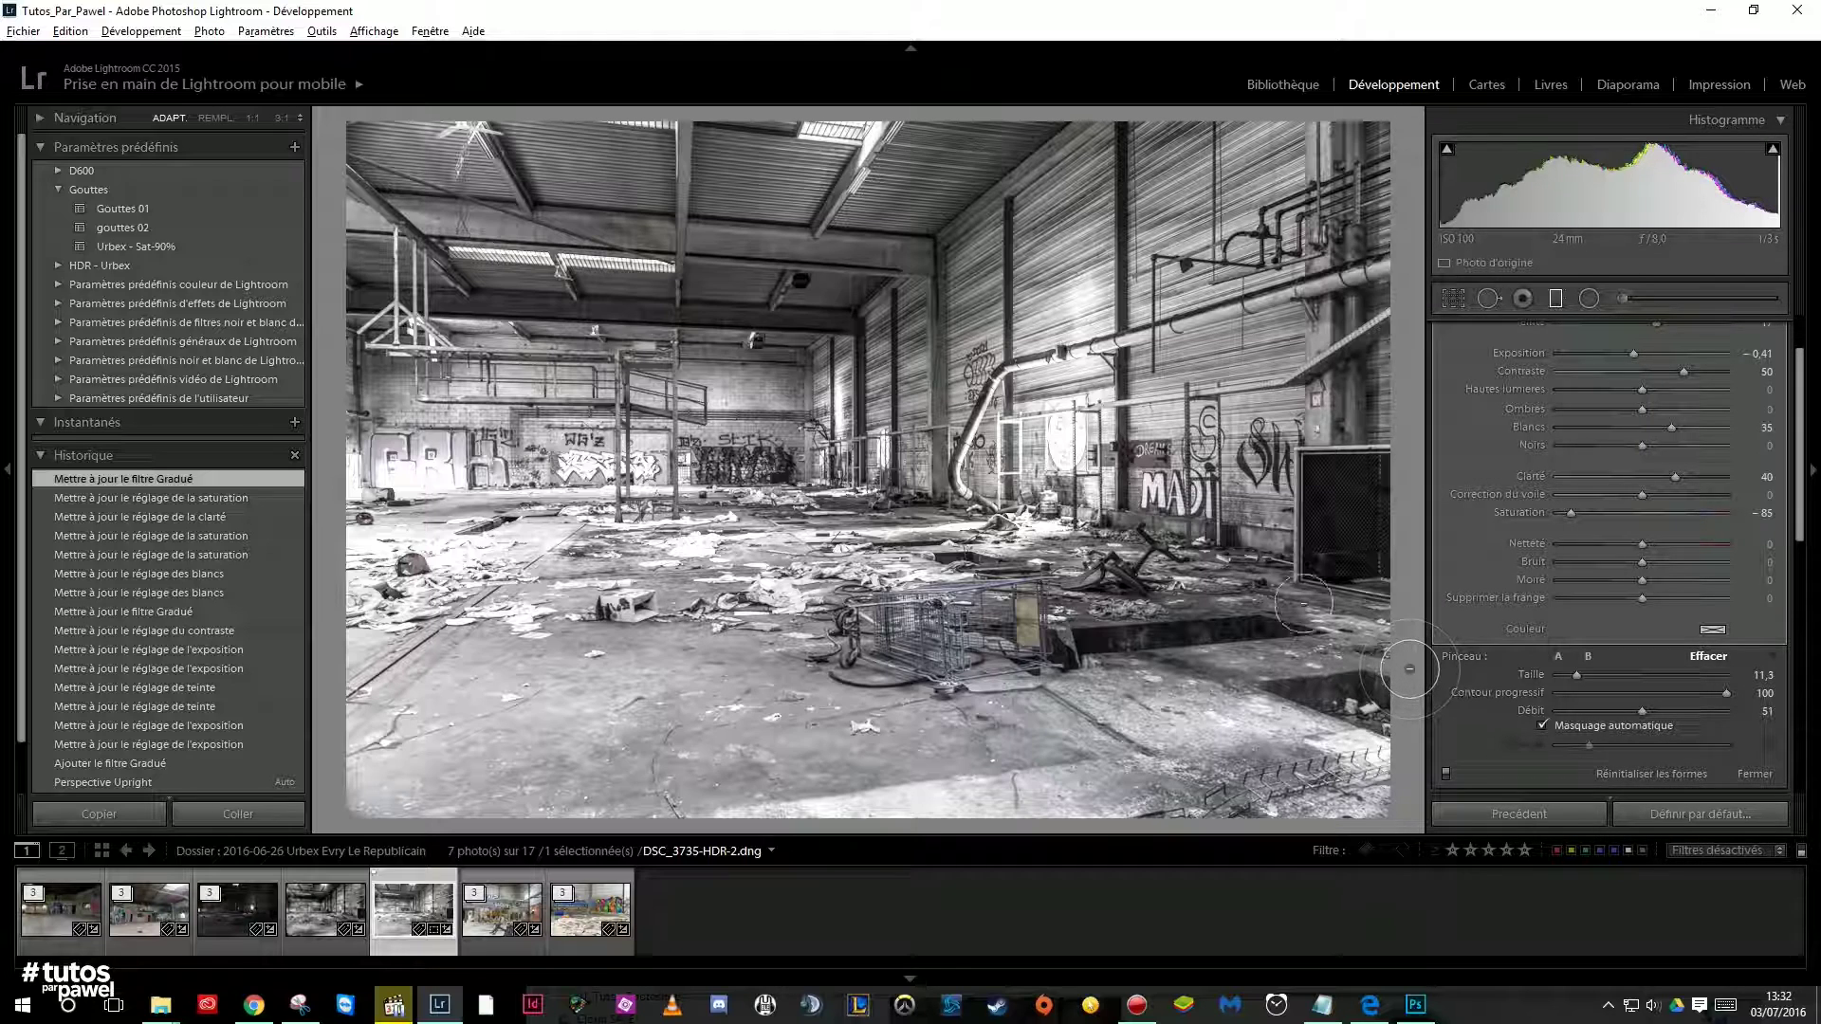
pyautogui.hotkey('ctrl', 'y')
pyautogui.press('alt')
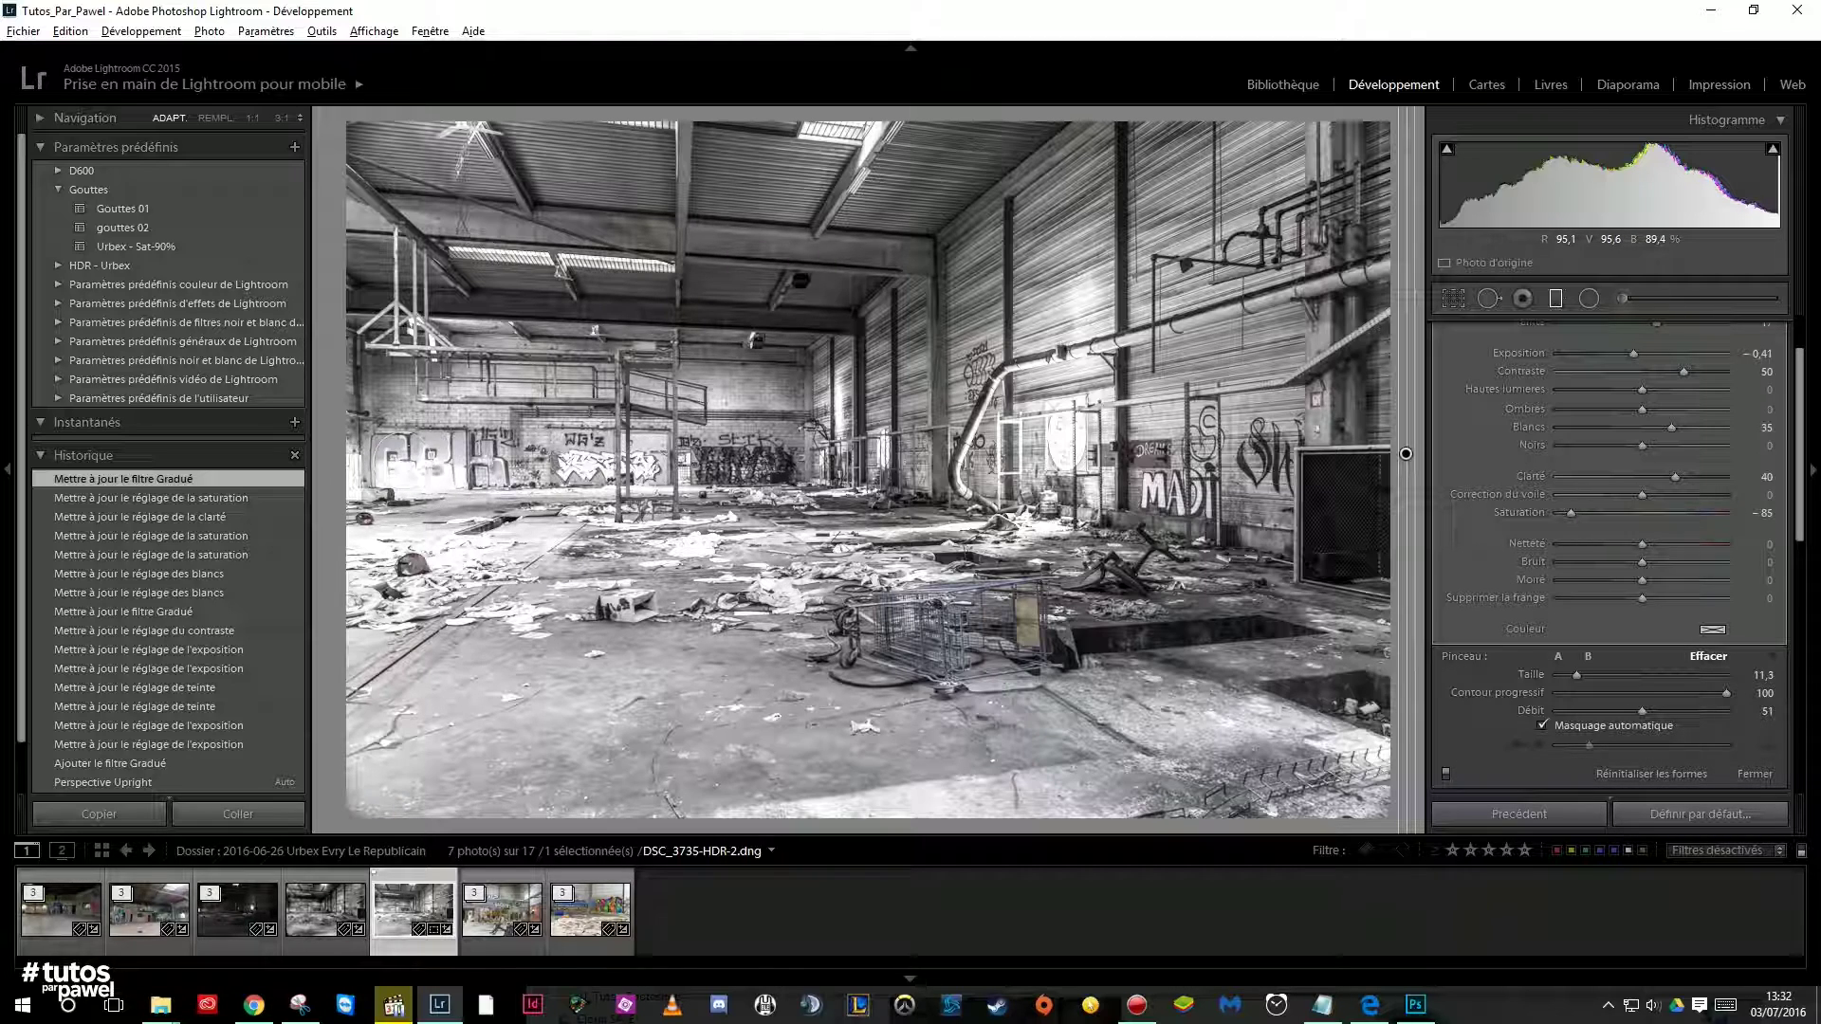
pyautogui.moveTo(379, 460); pyautogui.dragTo(491, 460)
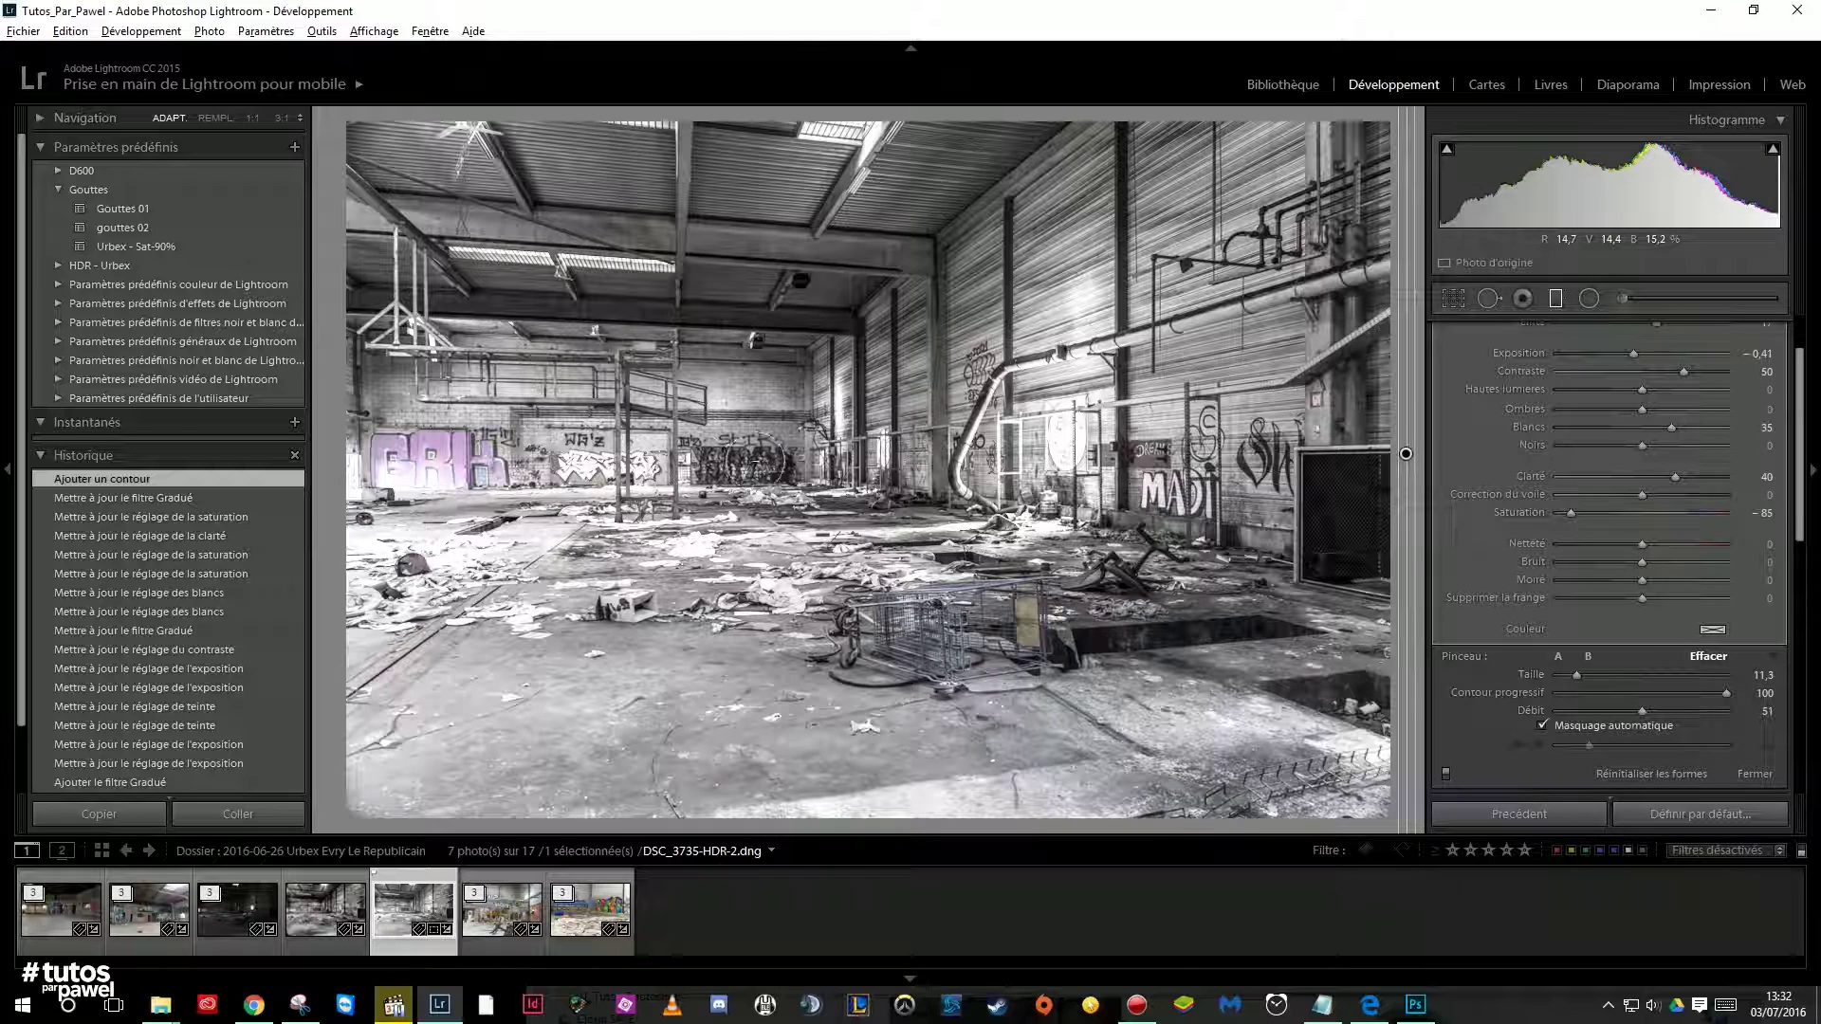
# Erase the filter mask over the back-wall and right-wall graffiti, cart, right grate and left floor
pyautogui.moveTo(732, 463); pyautogui.dragTo(754, 483)
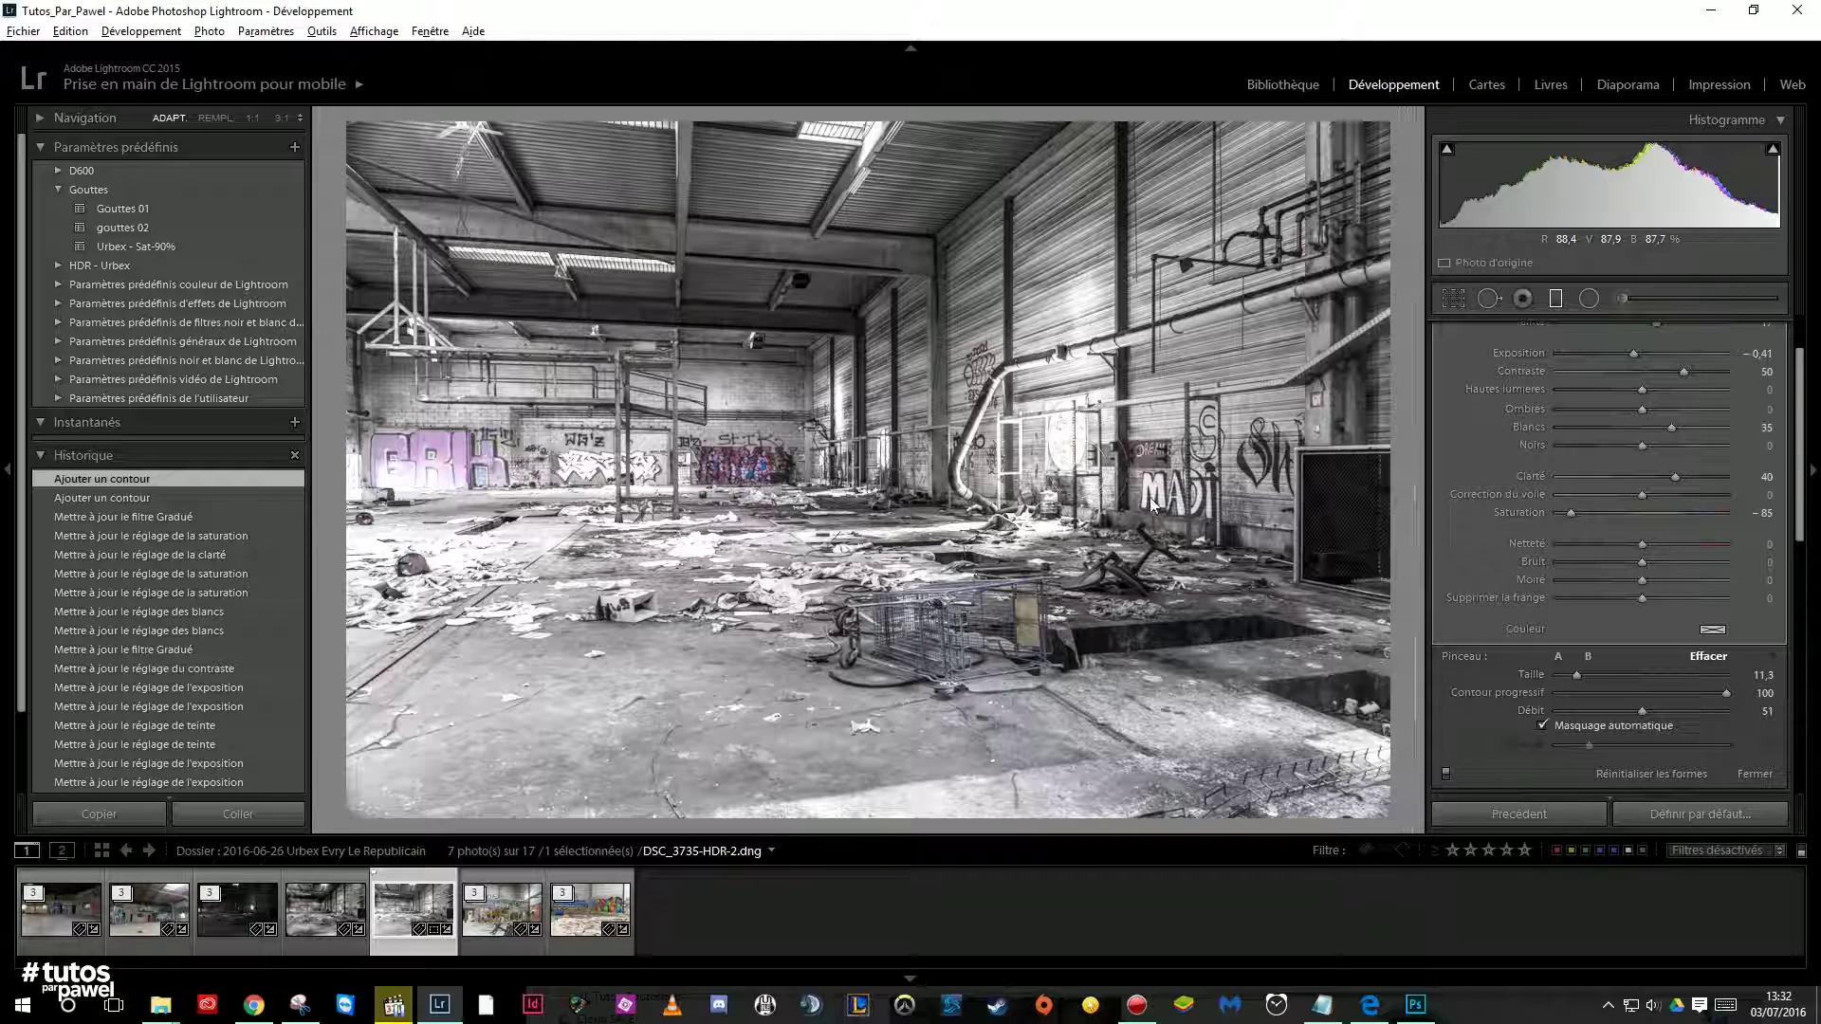
pyautogui.moveTo(1143, 445)
pyautogui.mouseDown()
pyautogui.moveTo(1161, 460)
pyautogui.moveTo(1119, 446)
pyautogui.mouseUp()
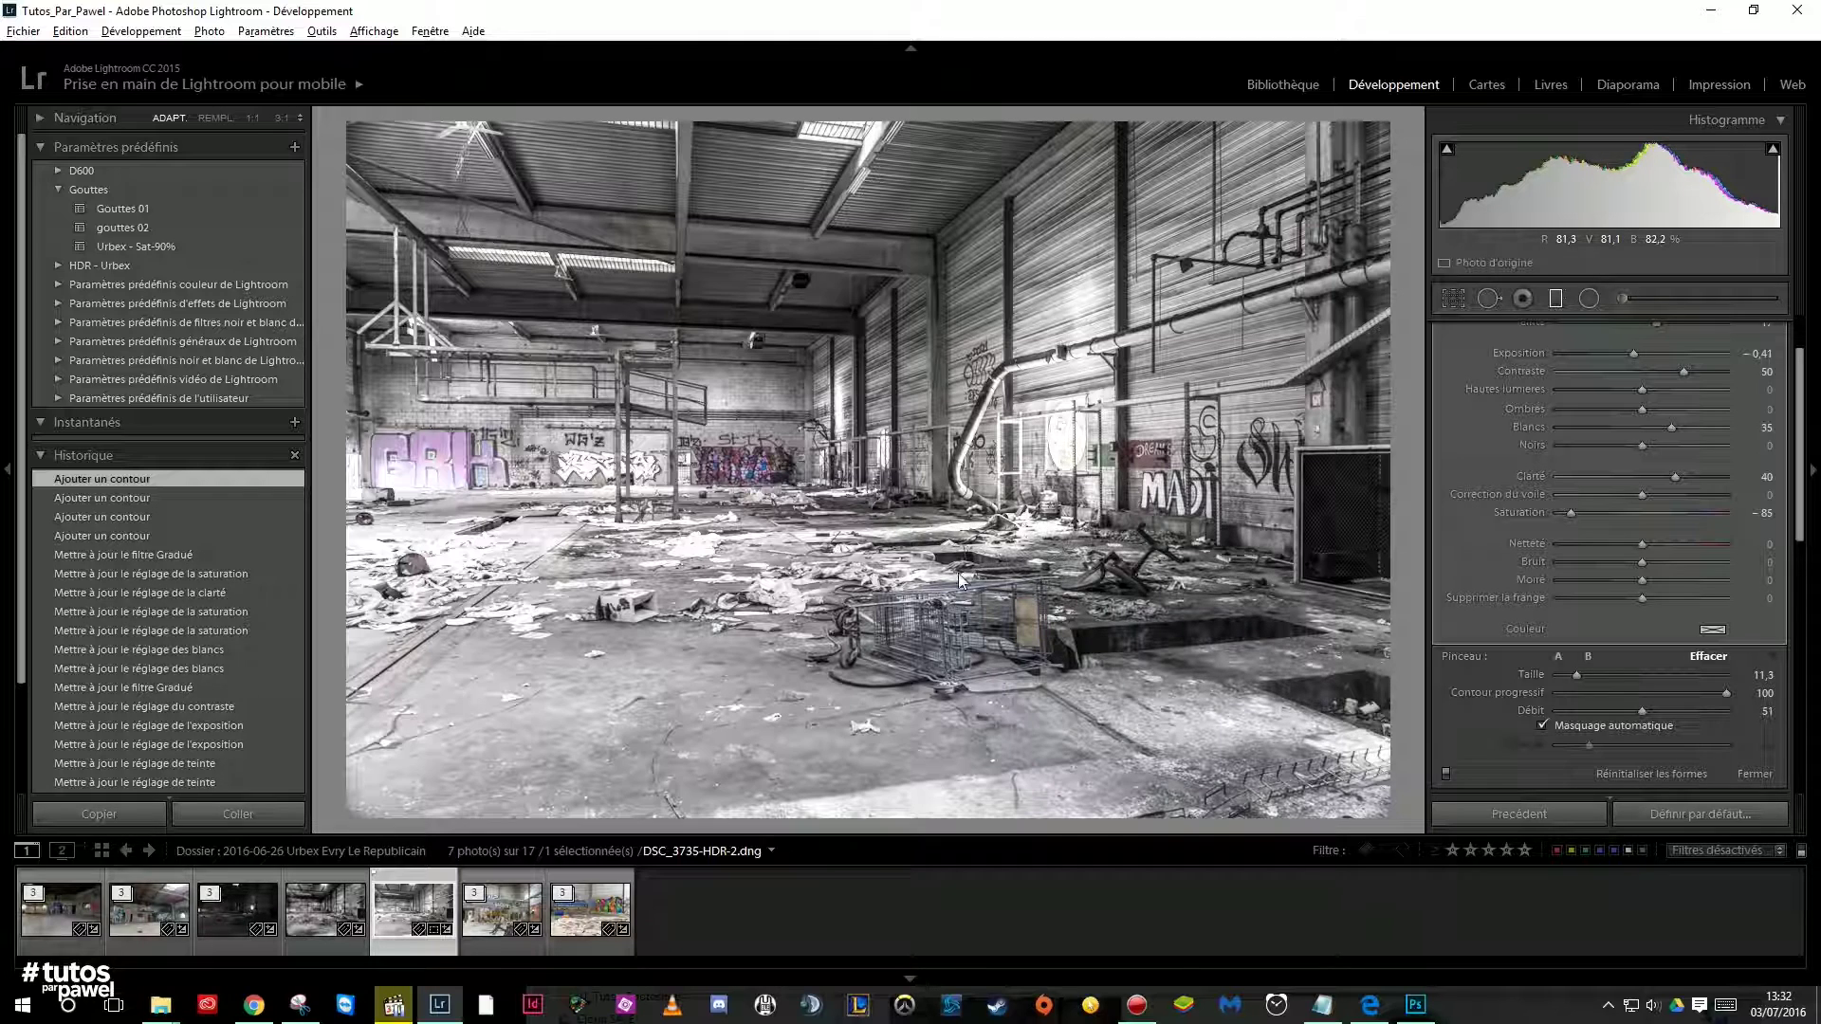
pyautogui.moveTo(839, 635); pyautogui.dragTo(910, 621)
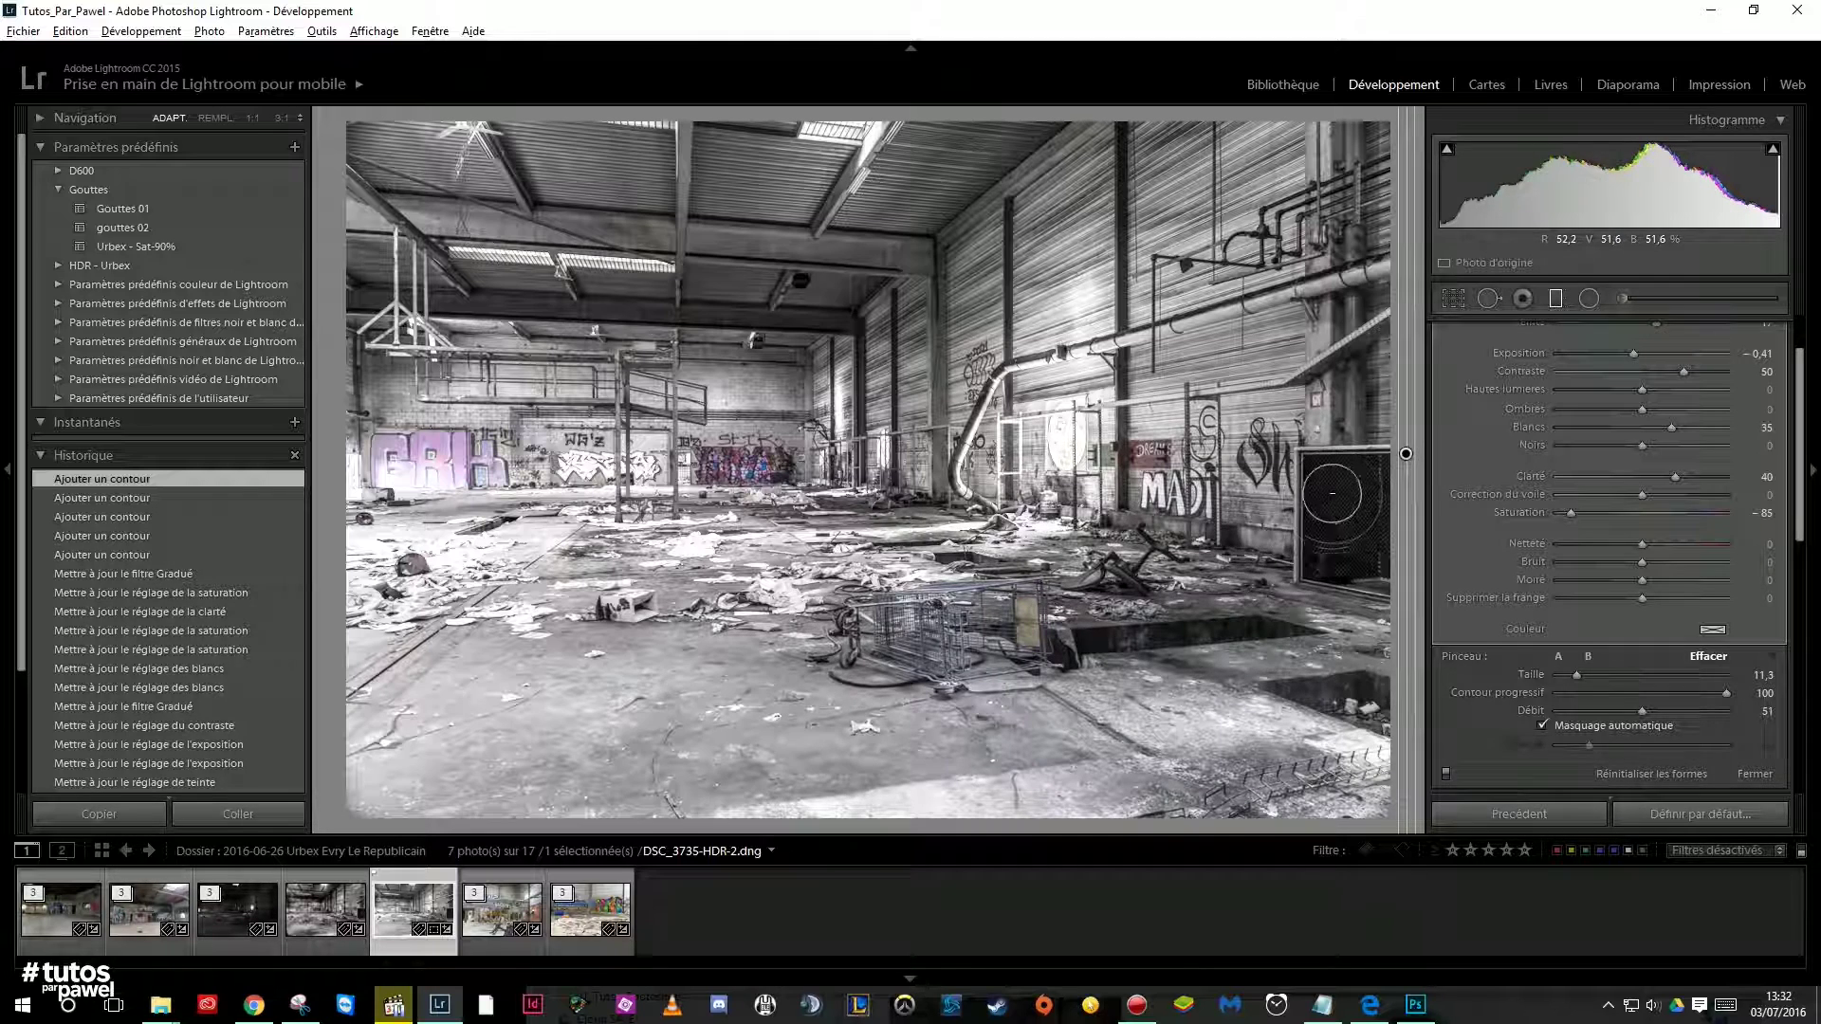
pyautogui.moveTo(1346, 563); pyautogui.dragTo(1318, 559)
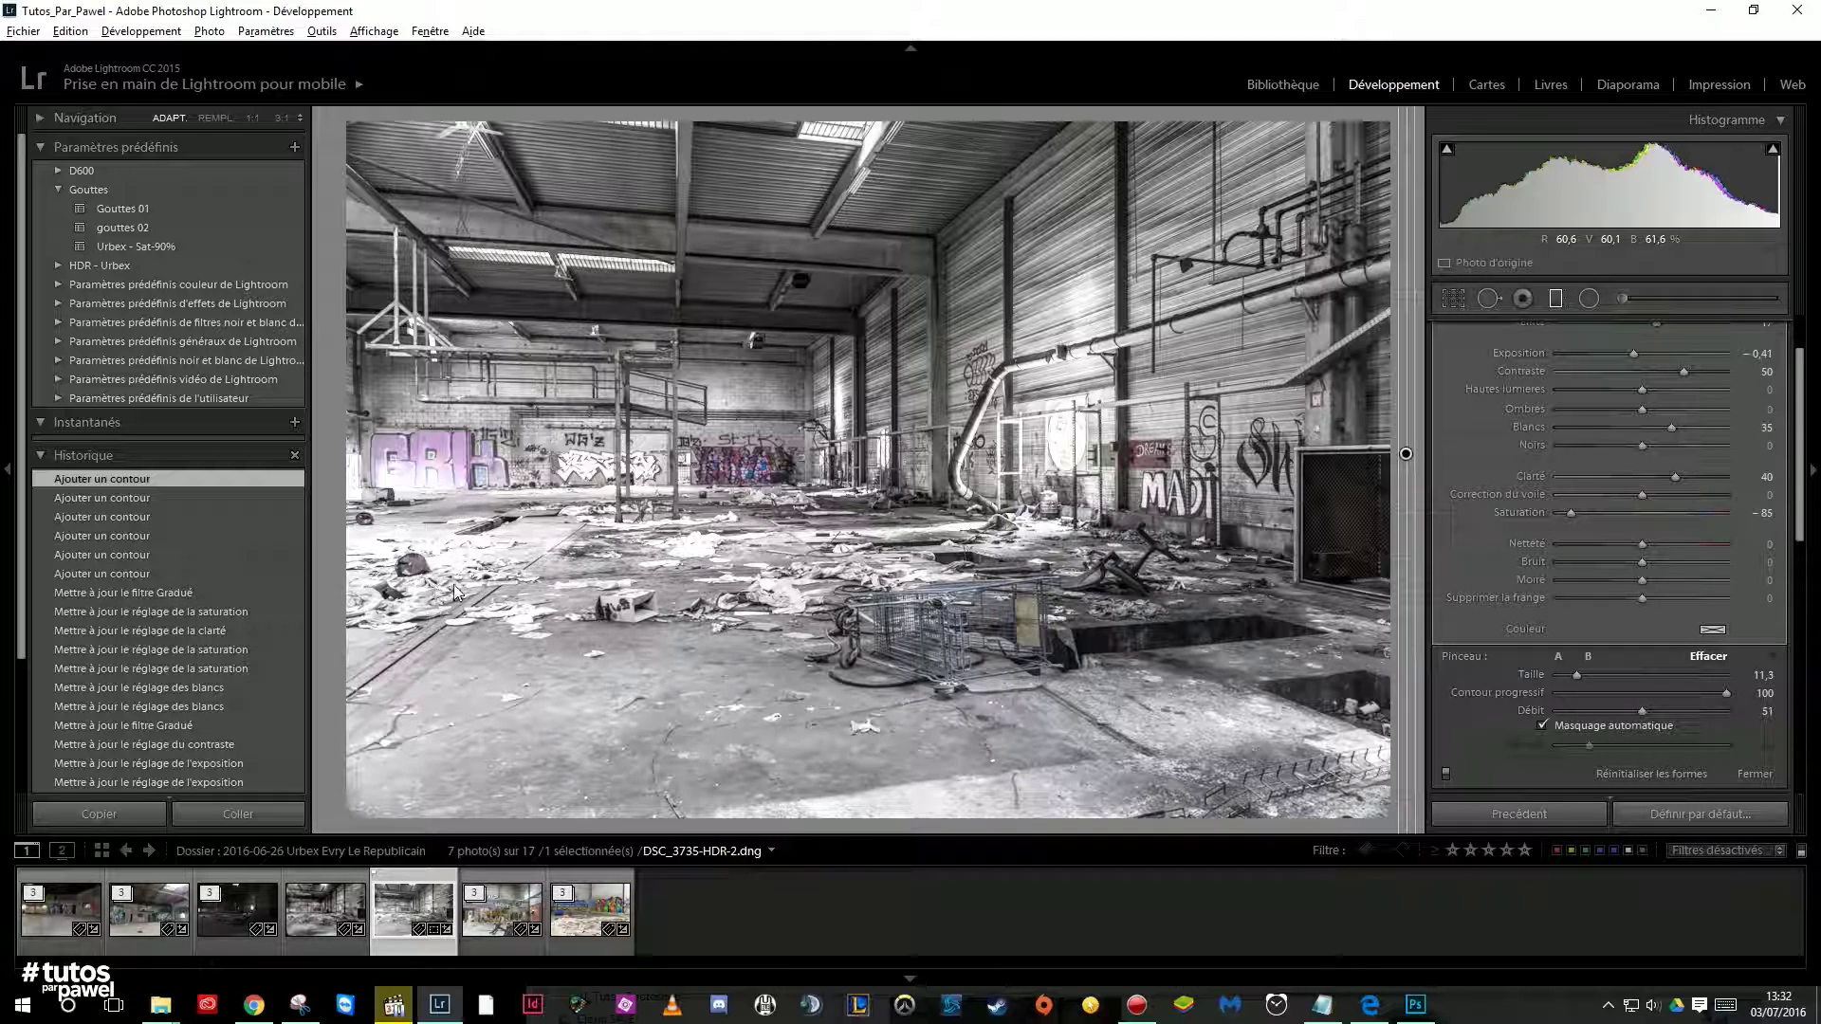
pyautogui.moveTo(421, 559); pyautogui.dragTo(460, 593)
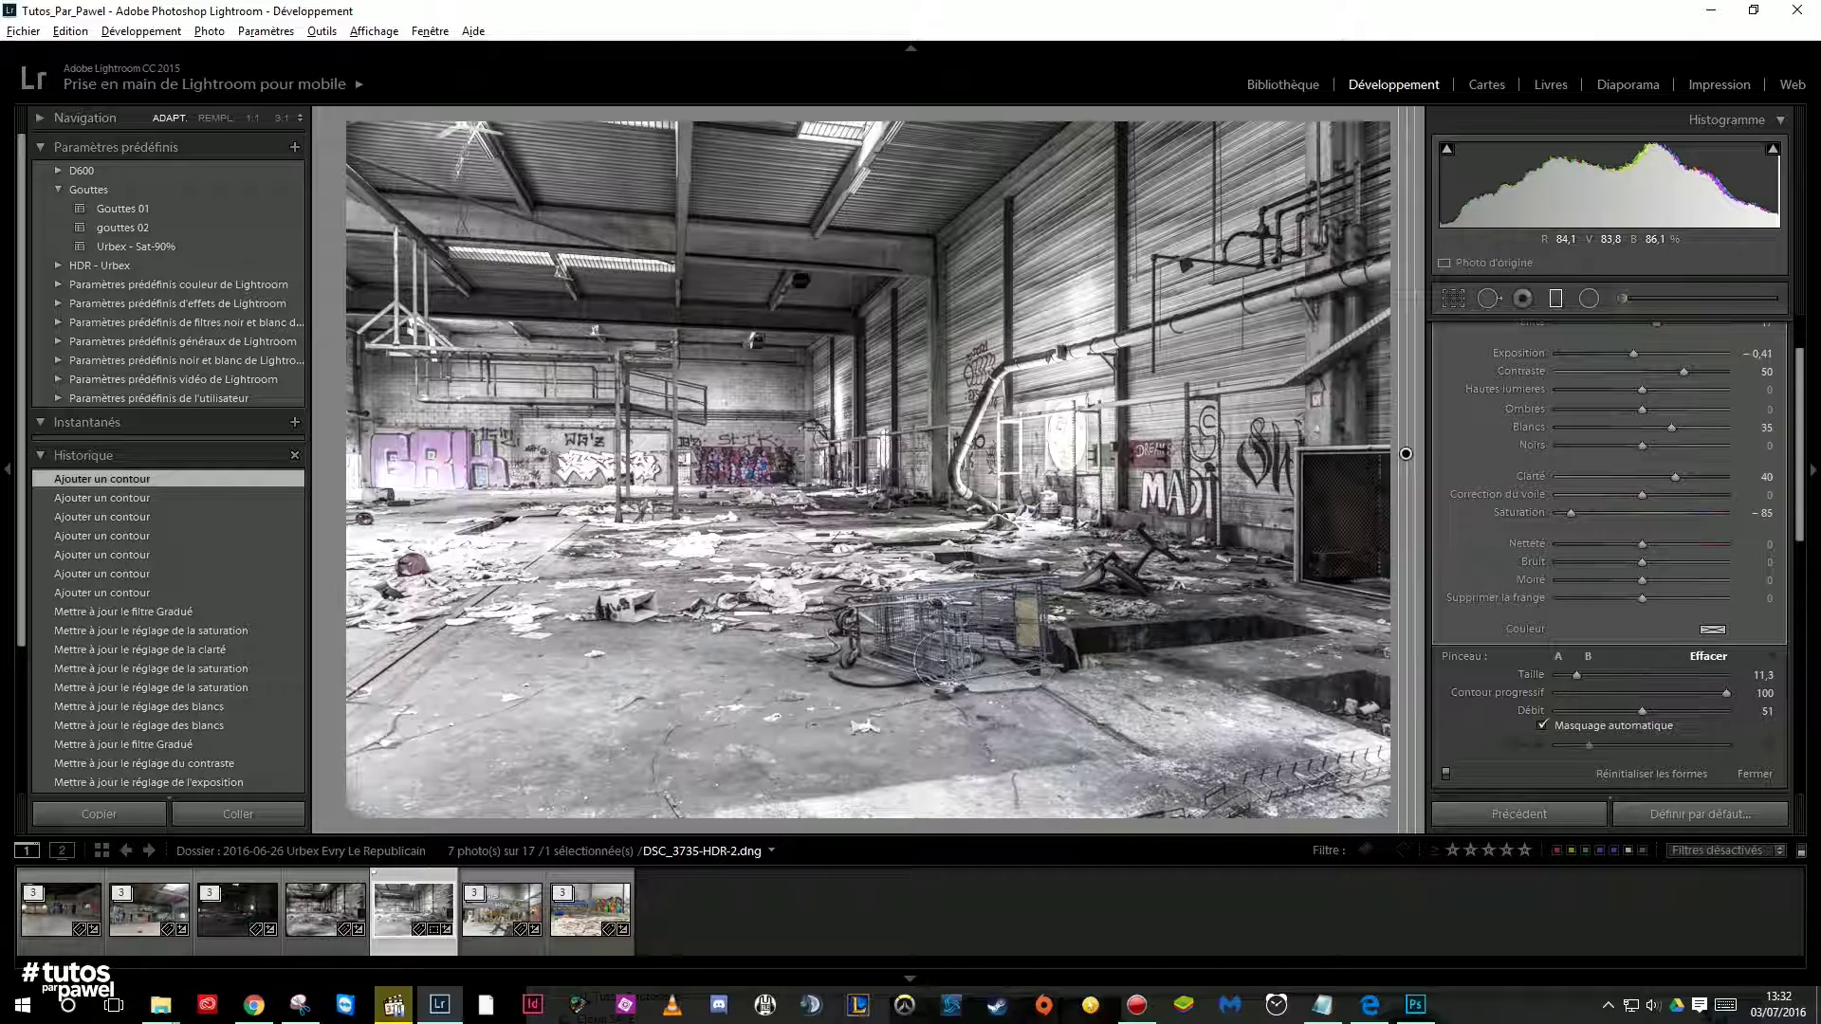
# Extend the erased area across the blue shopping cart and touch up small remaining spots
pyautogui.moveTo(1157, 578); pyautogui.dragTo(1043, 593)
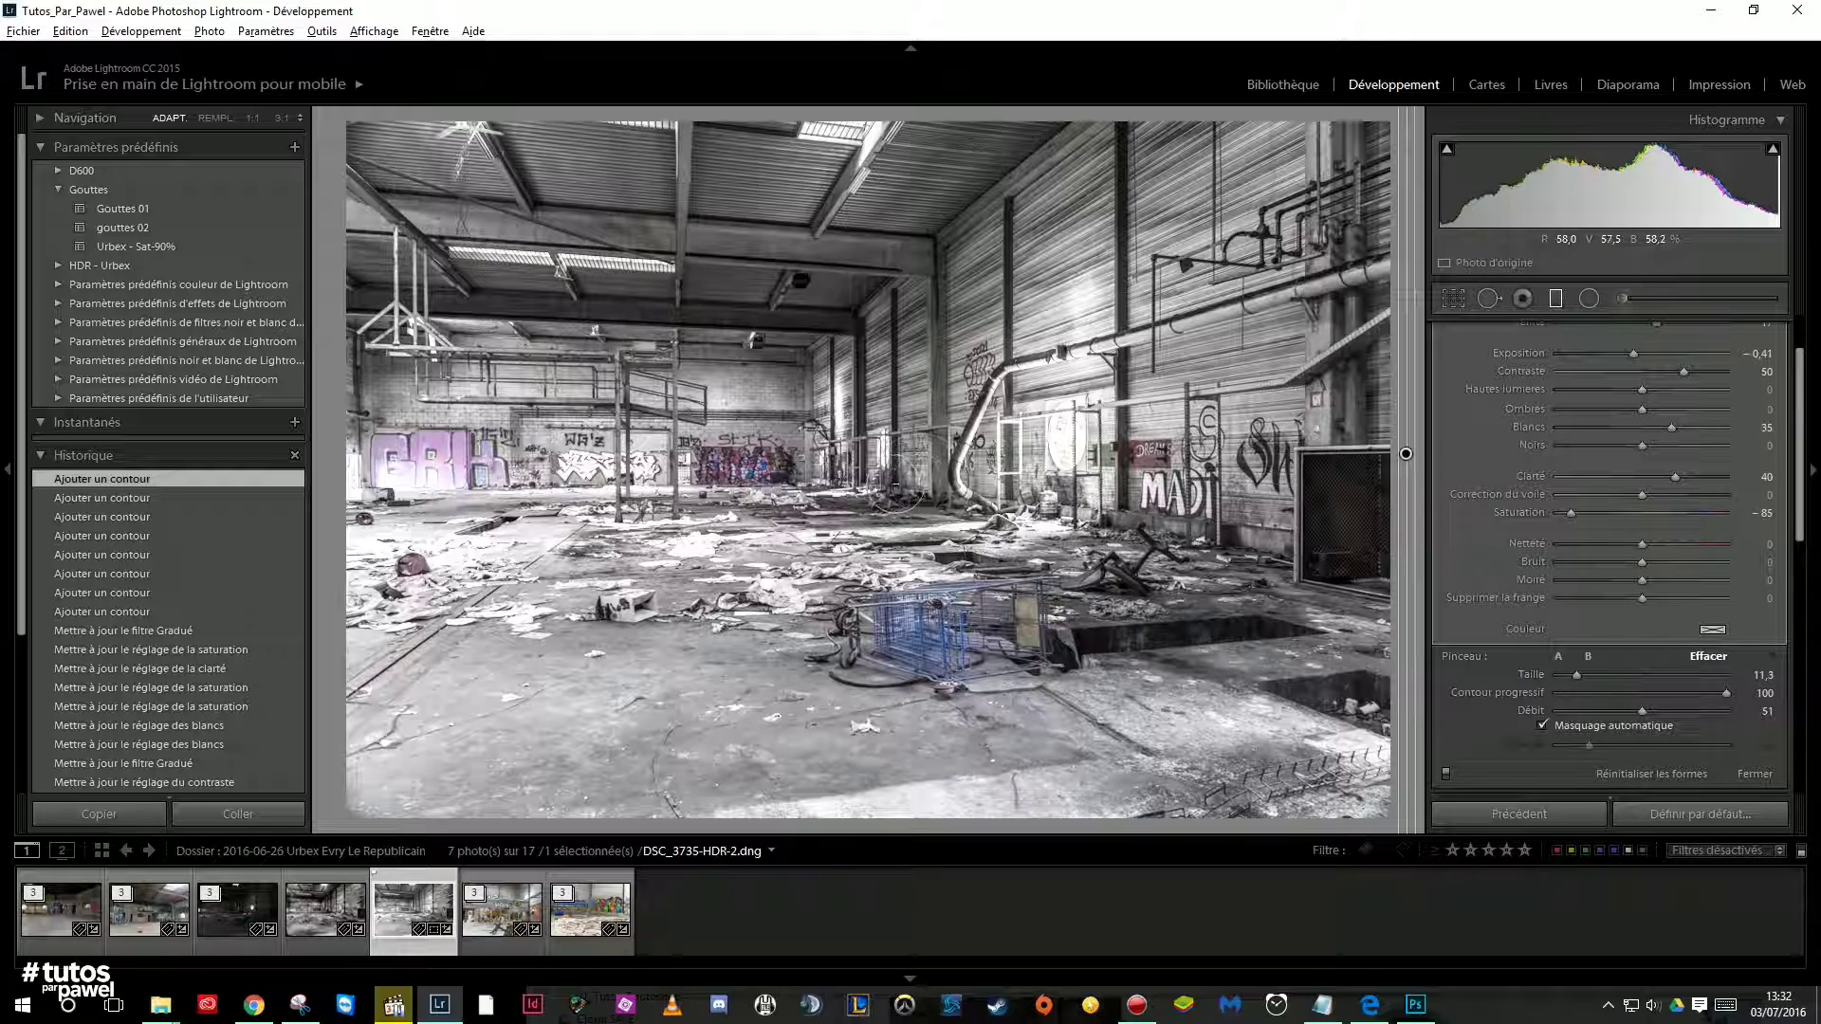
pyautogui.moveTo(1067, 517); pyautogui.dragTo(1138, 525)
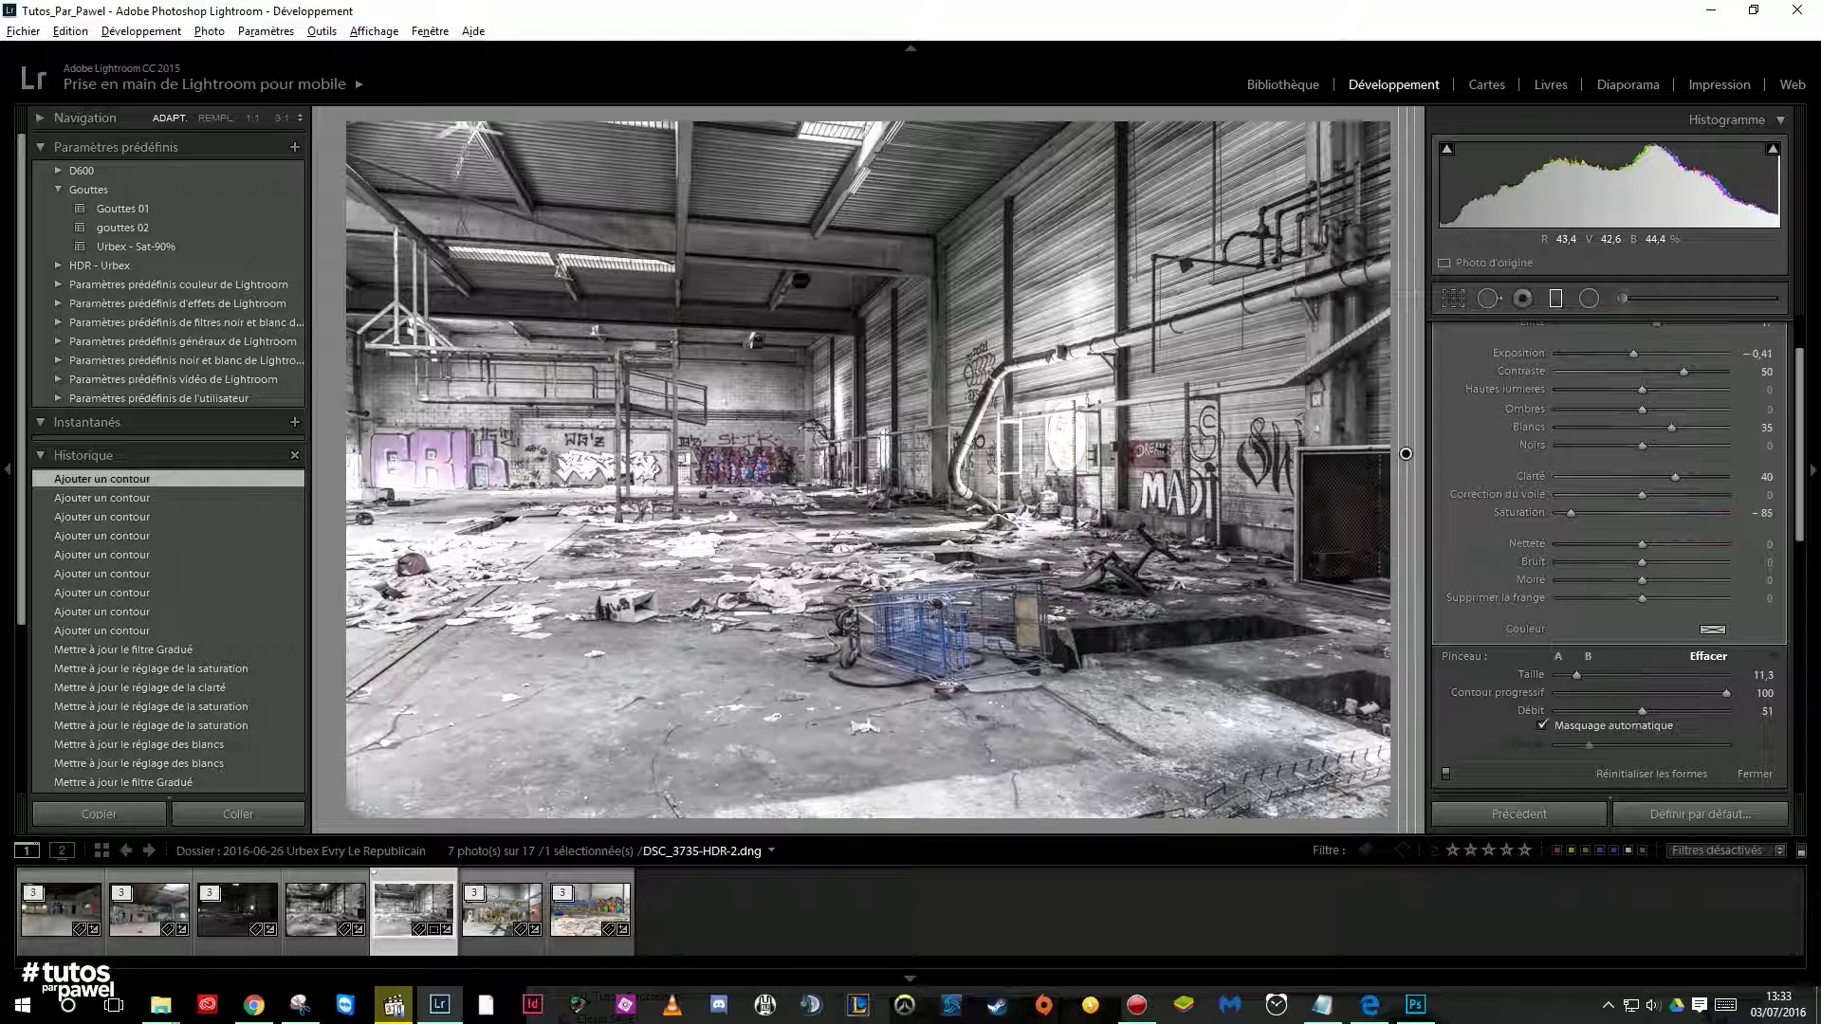
pyautogui.moveTo(588, 548); pyautogui.dragTo(680, 630)
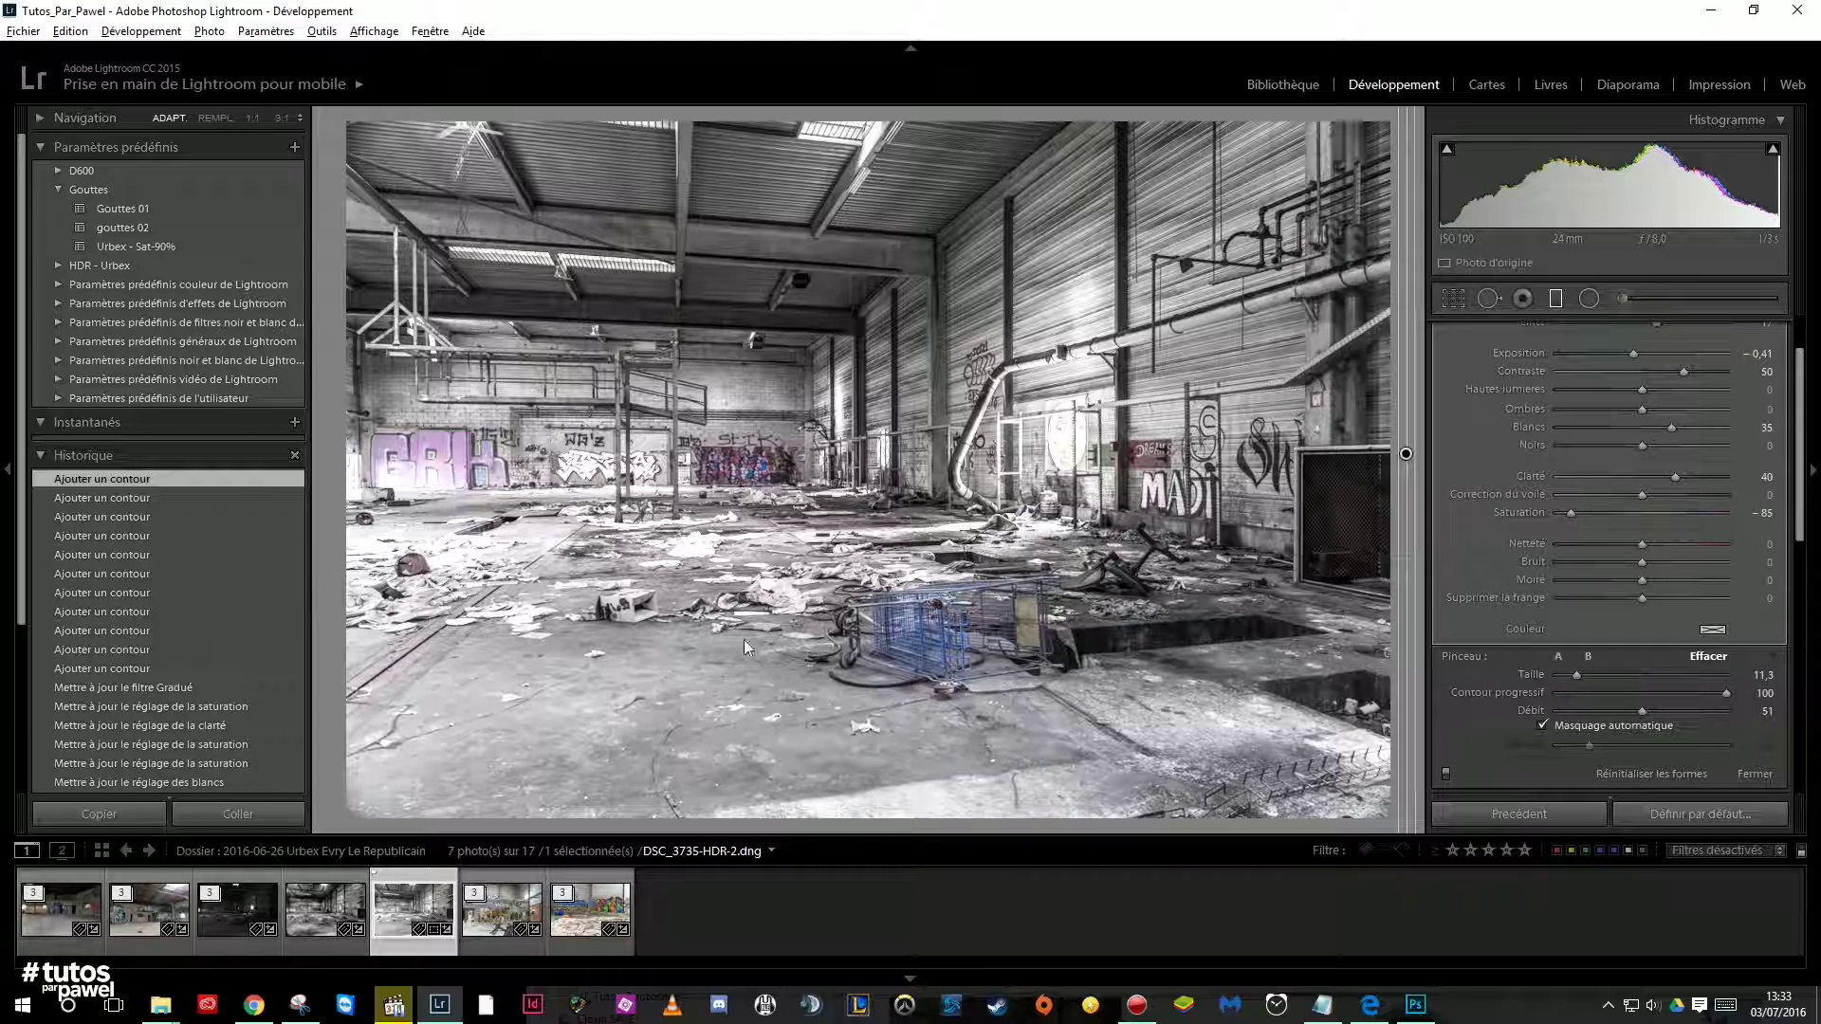
pyautogui.moveTo(802, 593); pyautogui.dragTo(839, 616)
pyautogui.click(729, 704)
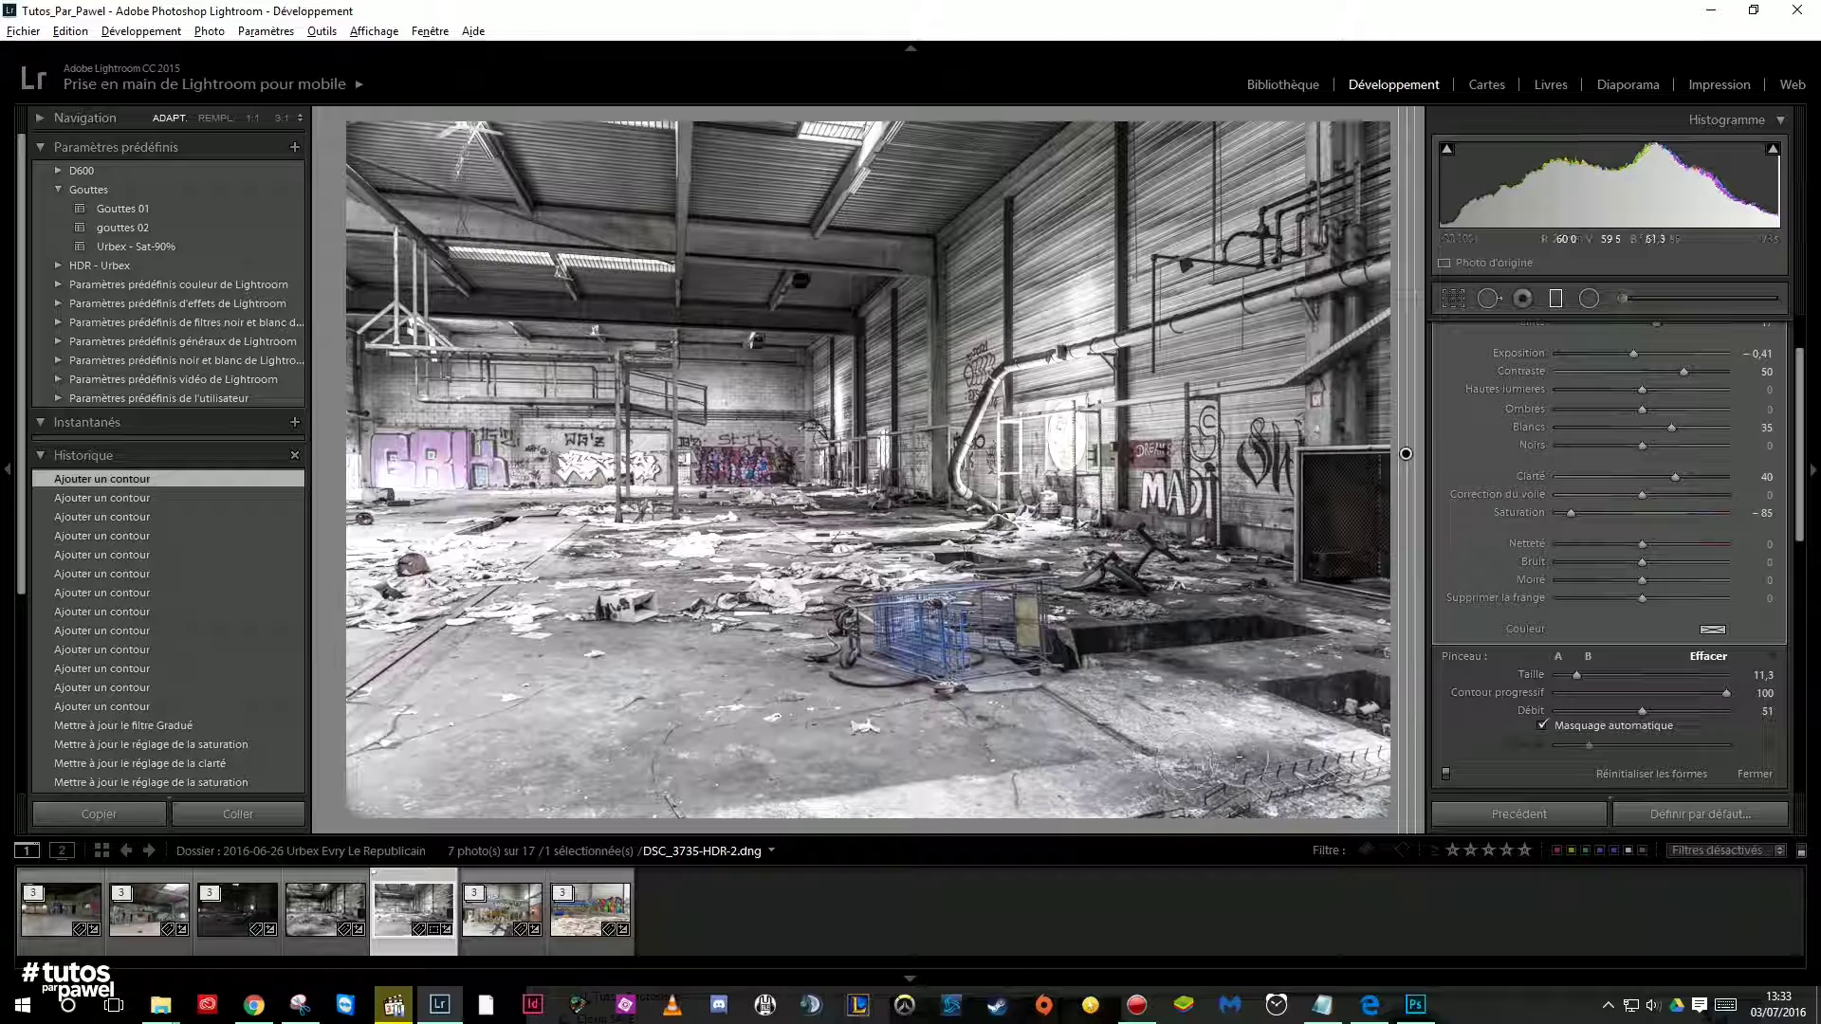
pyautogui.click(596, 492)
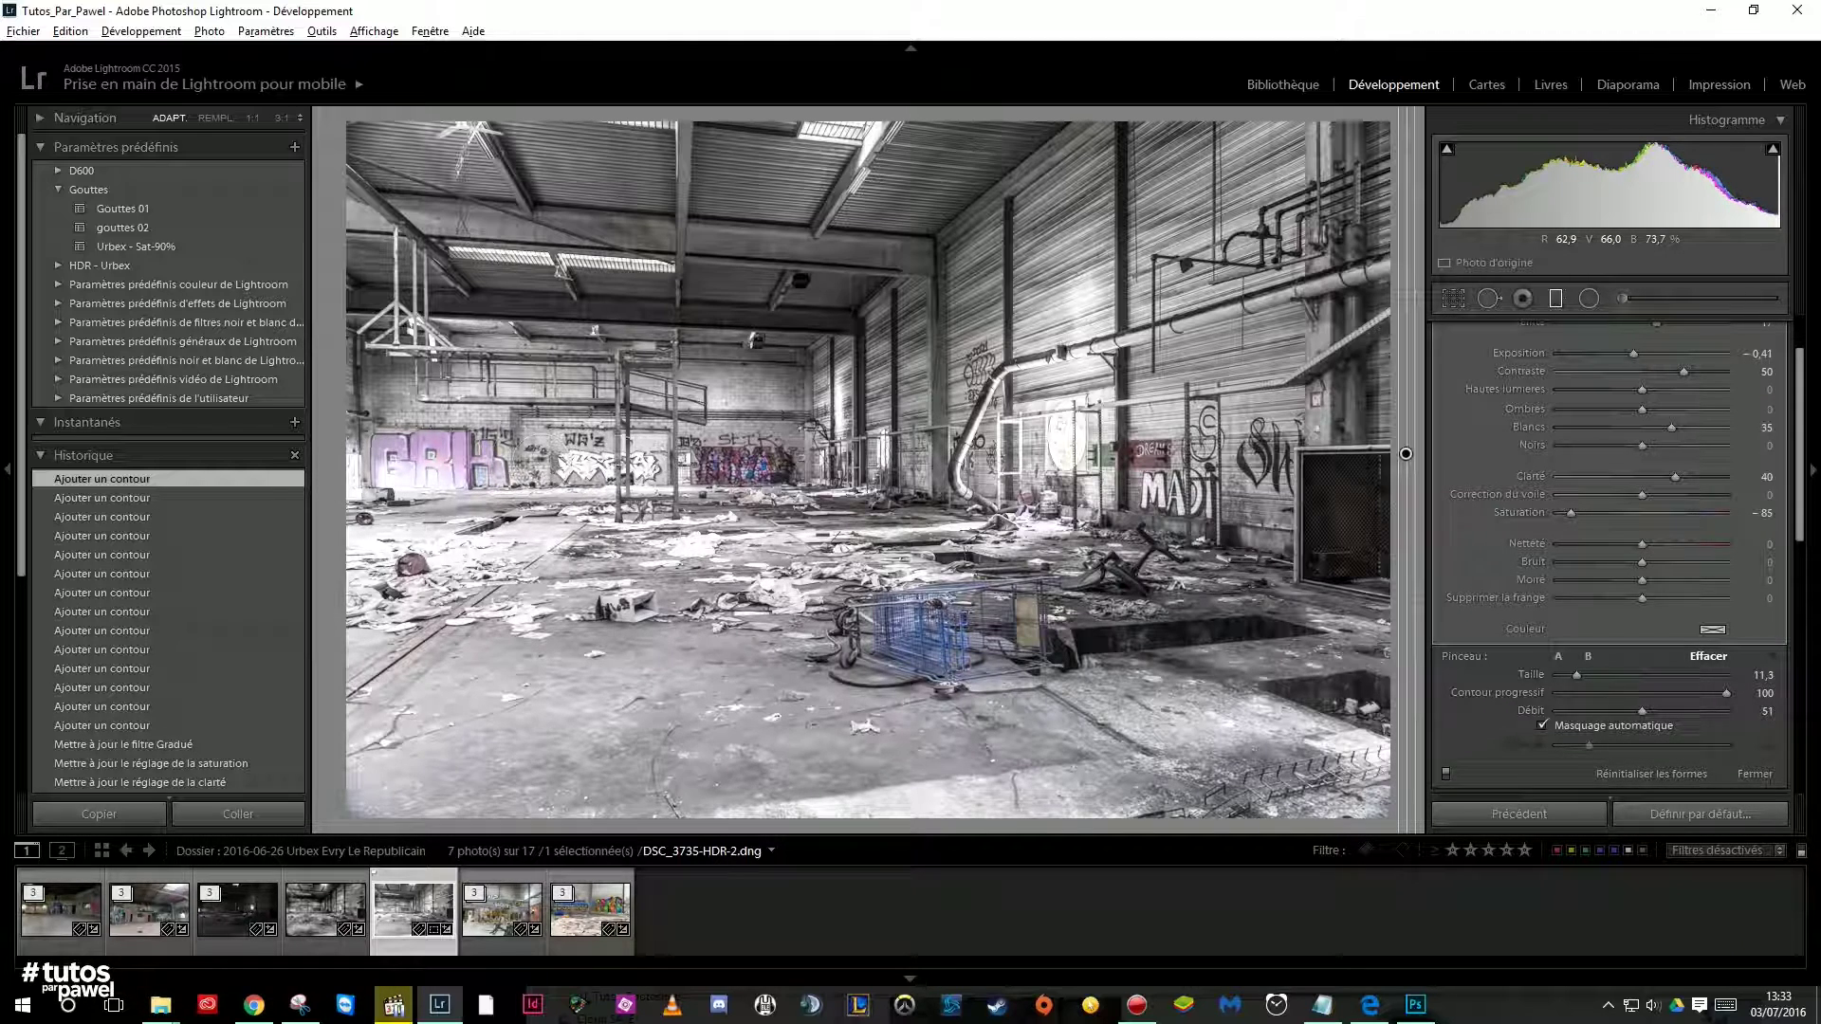
pyautogui.keyDown('alt'); pyautogui.click(640, 463); pyautogui.keyUp('alt')
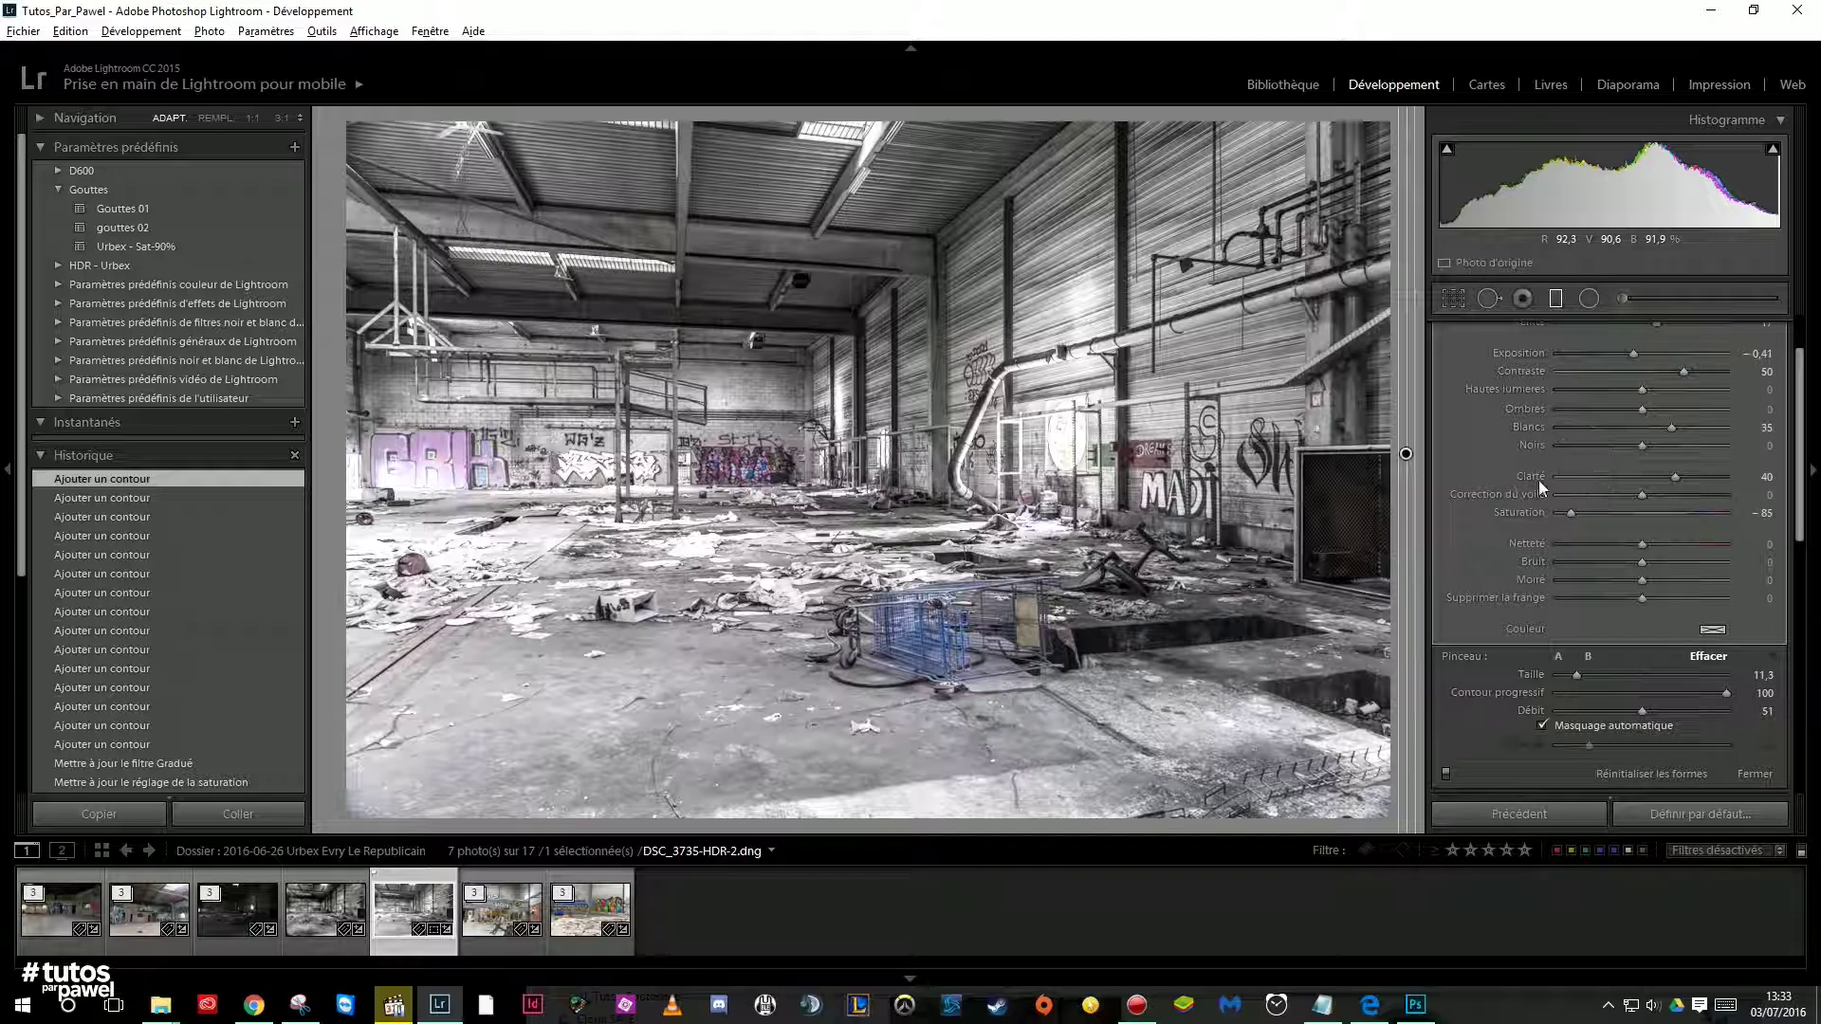
pyautogui.keyDown('alt'); pyautogui.click(694, 446); pyautogui.keyUp('alt')
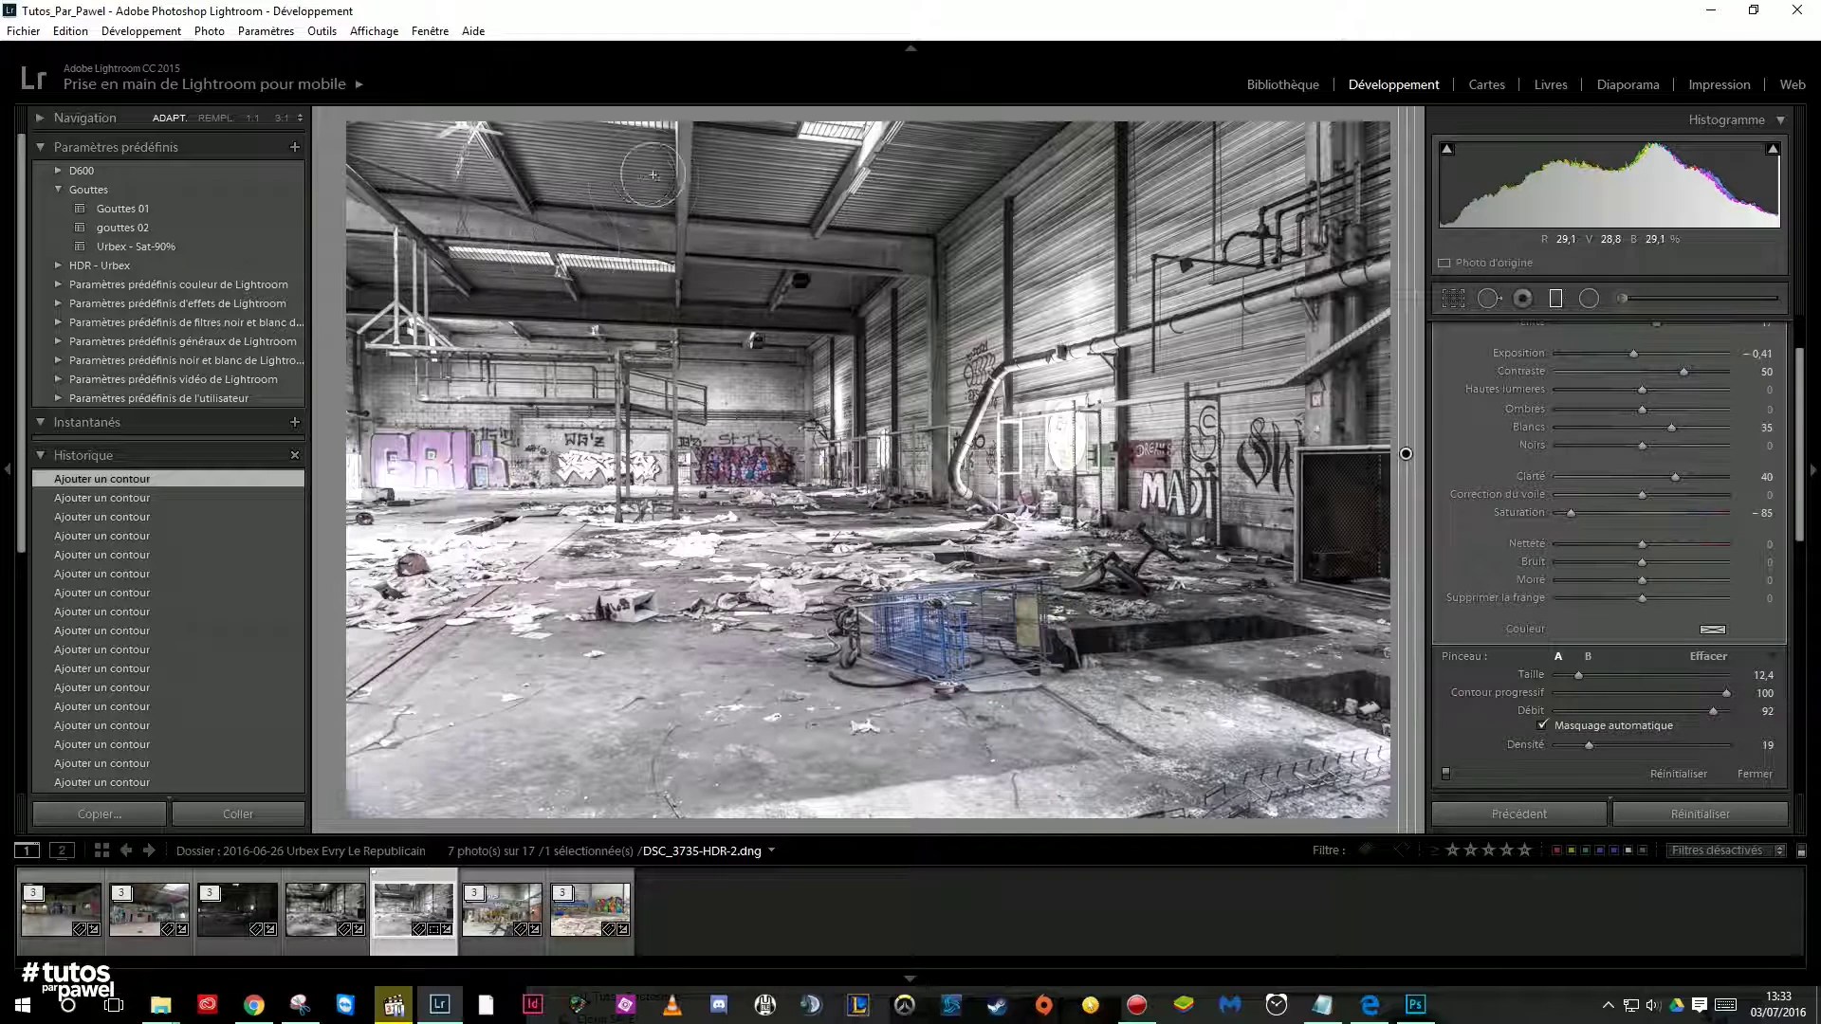
pyautogui.scroll(3, 1669, 531)
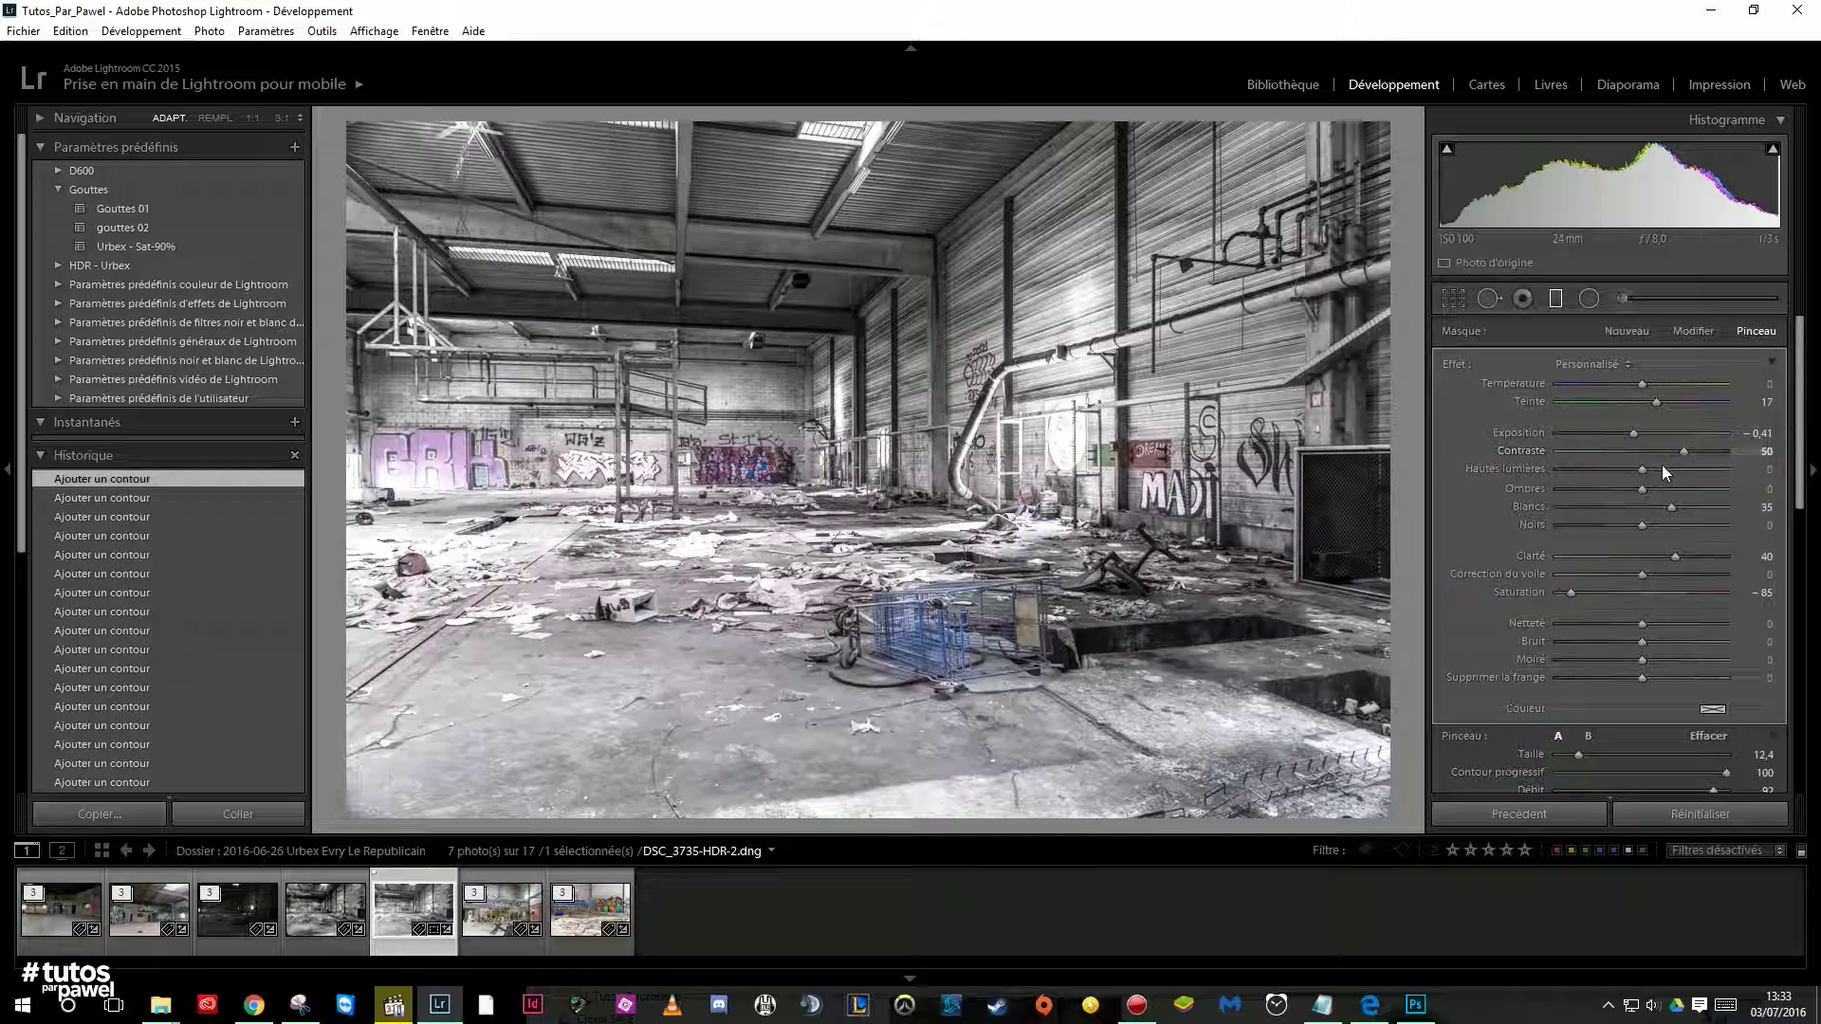
# Lower the graduated filter's exposure to about −0.86
pyautogui.moveTo(1637, 433); pyautogui.dragTo(1626, 433)
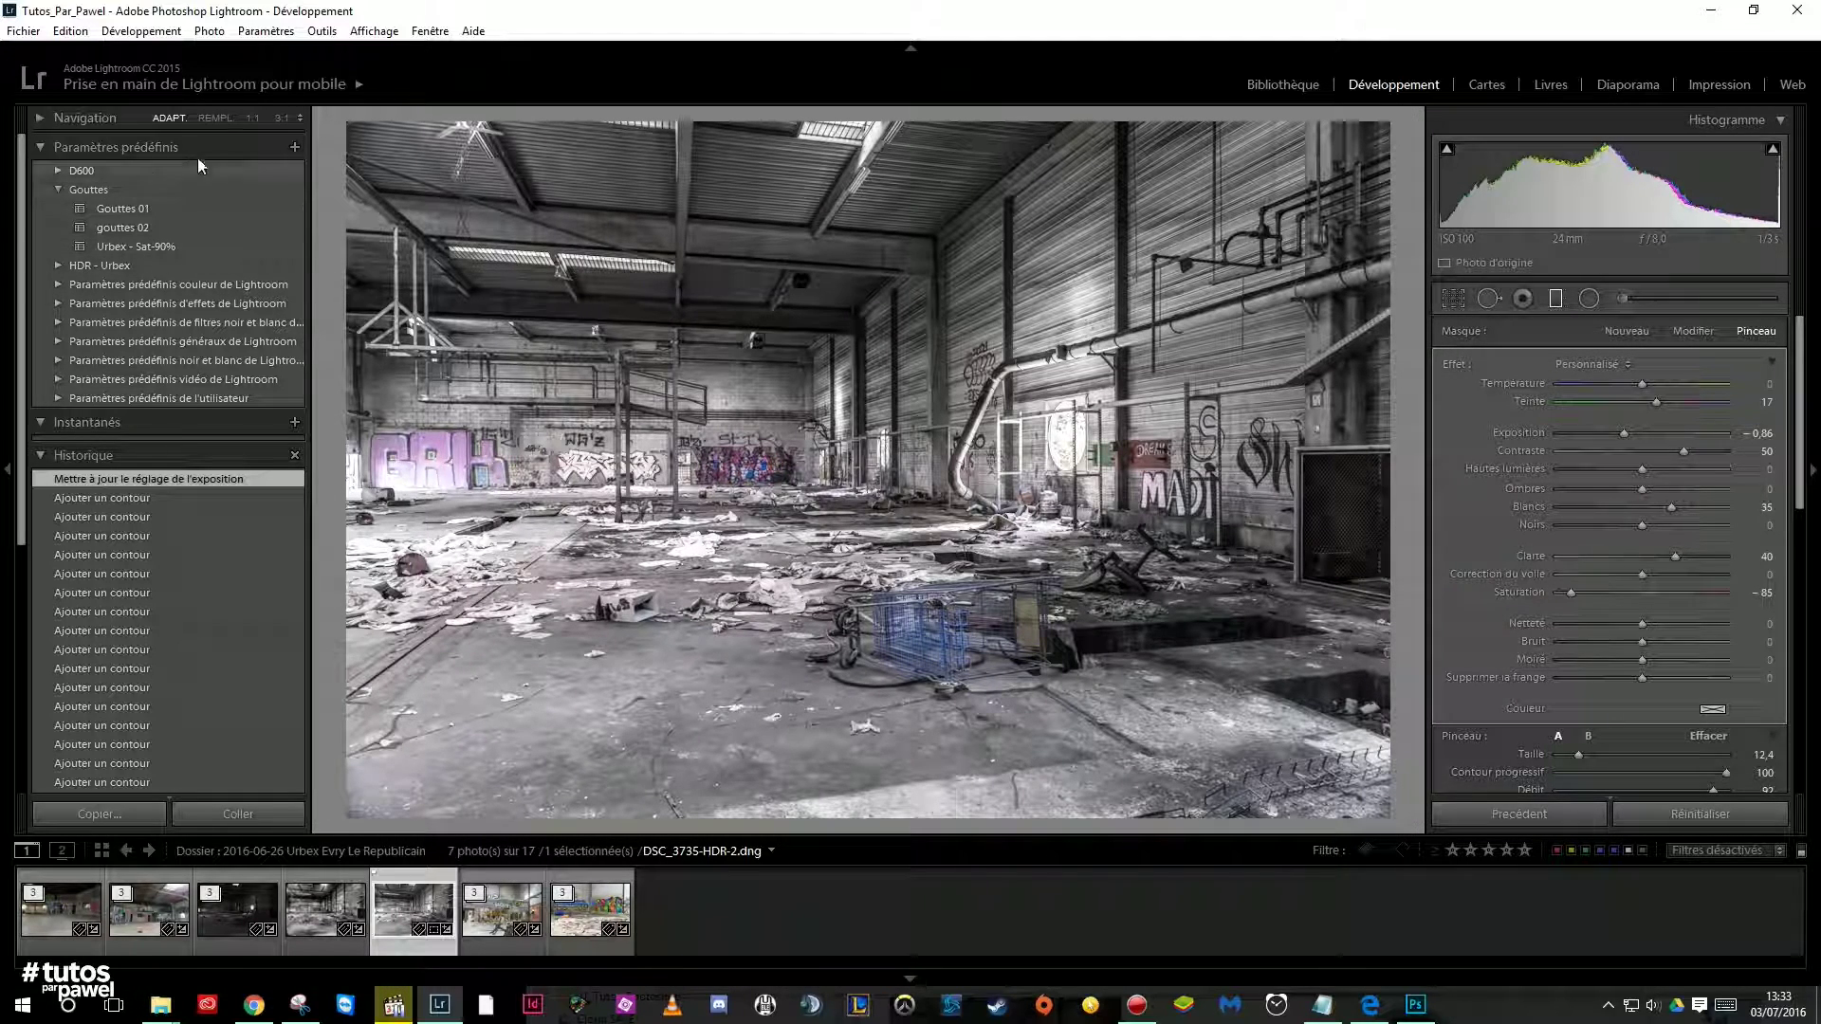
pyautogui.click(294, 147)
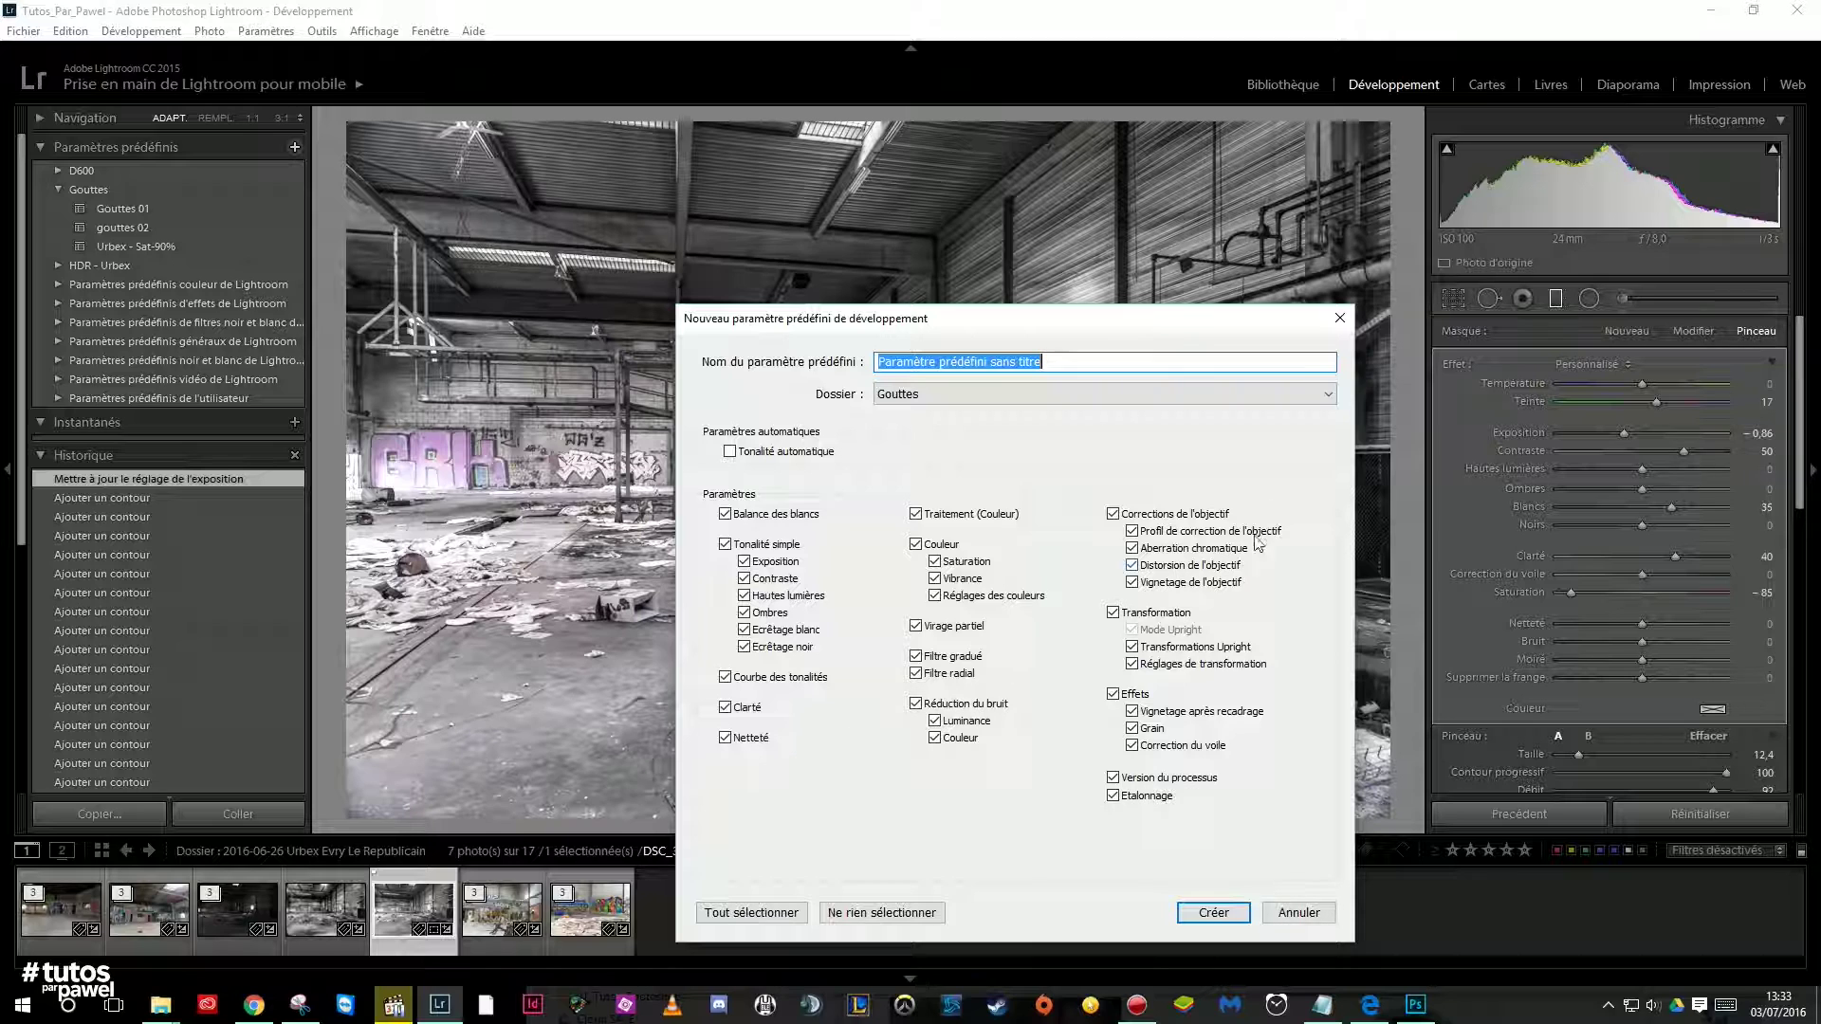
pyautogui.click(1340, 318)
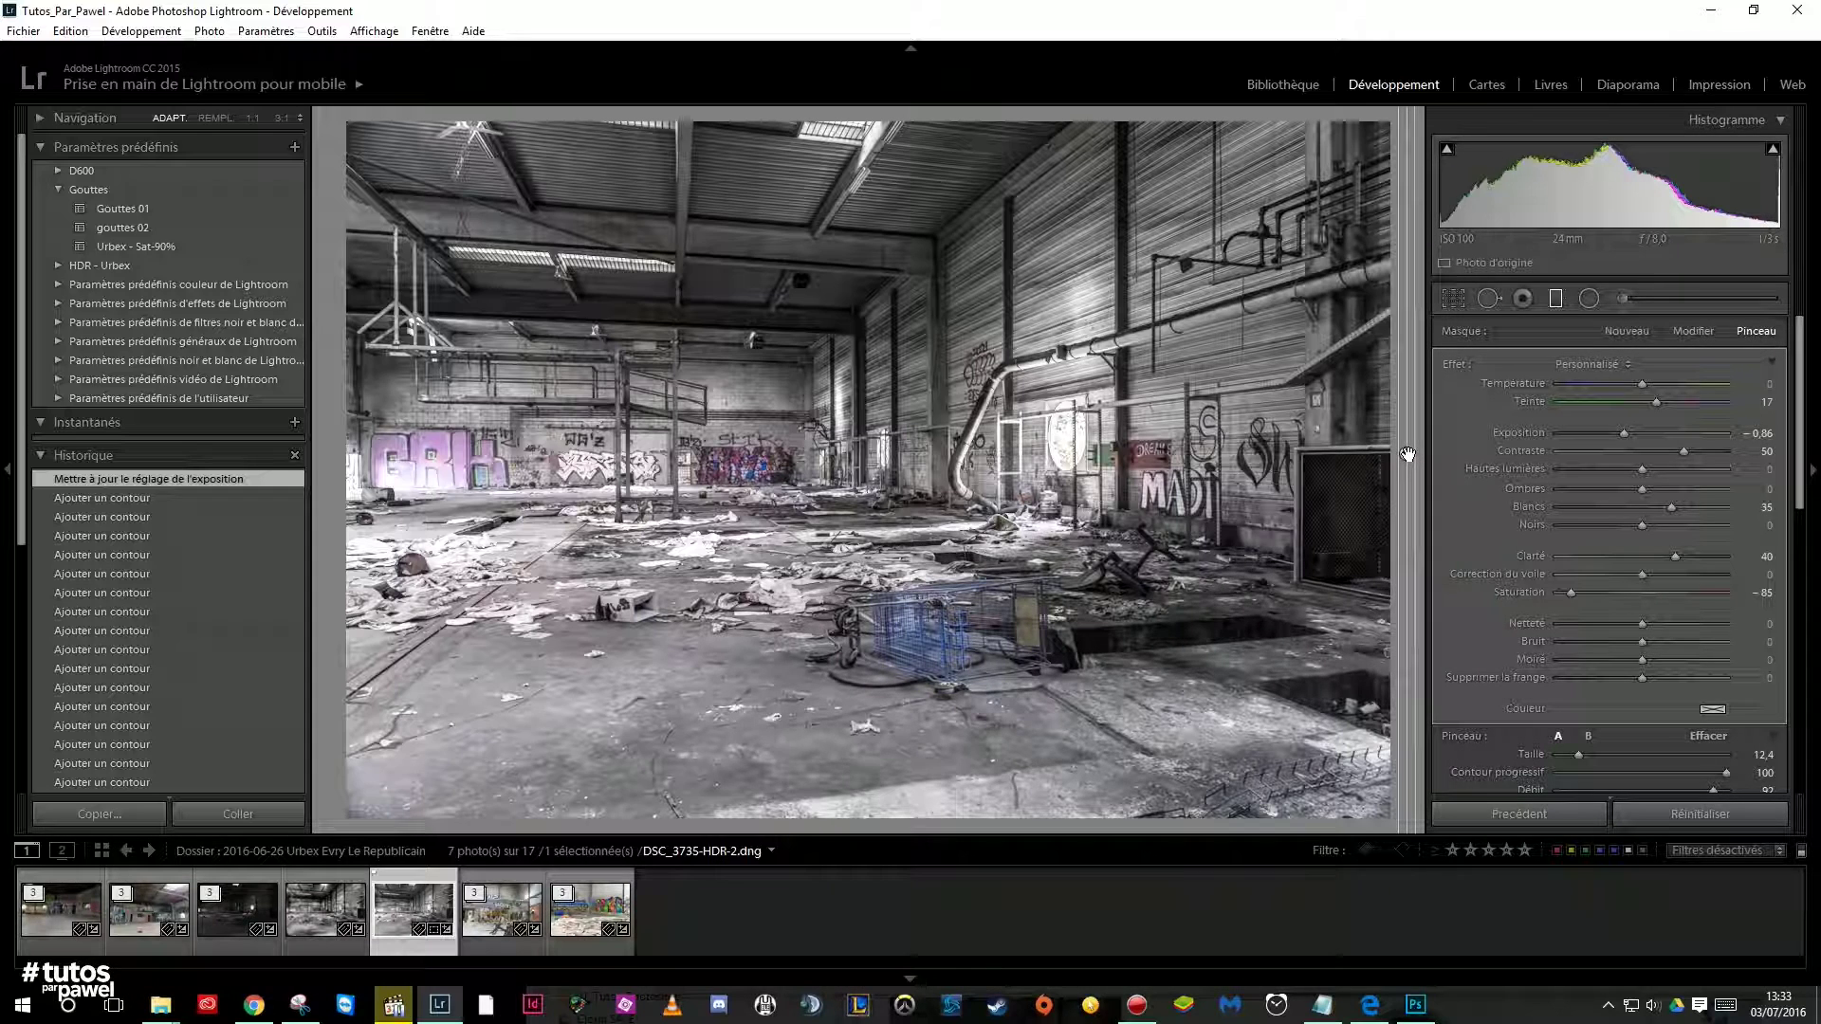
# Reselect the graduated filter pin, briefly view another factory shot, then return to DSC_3735-HDR-2.dng
pyautogui.click(1406, 452)
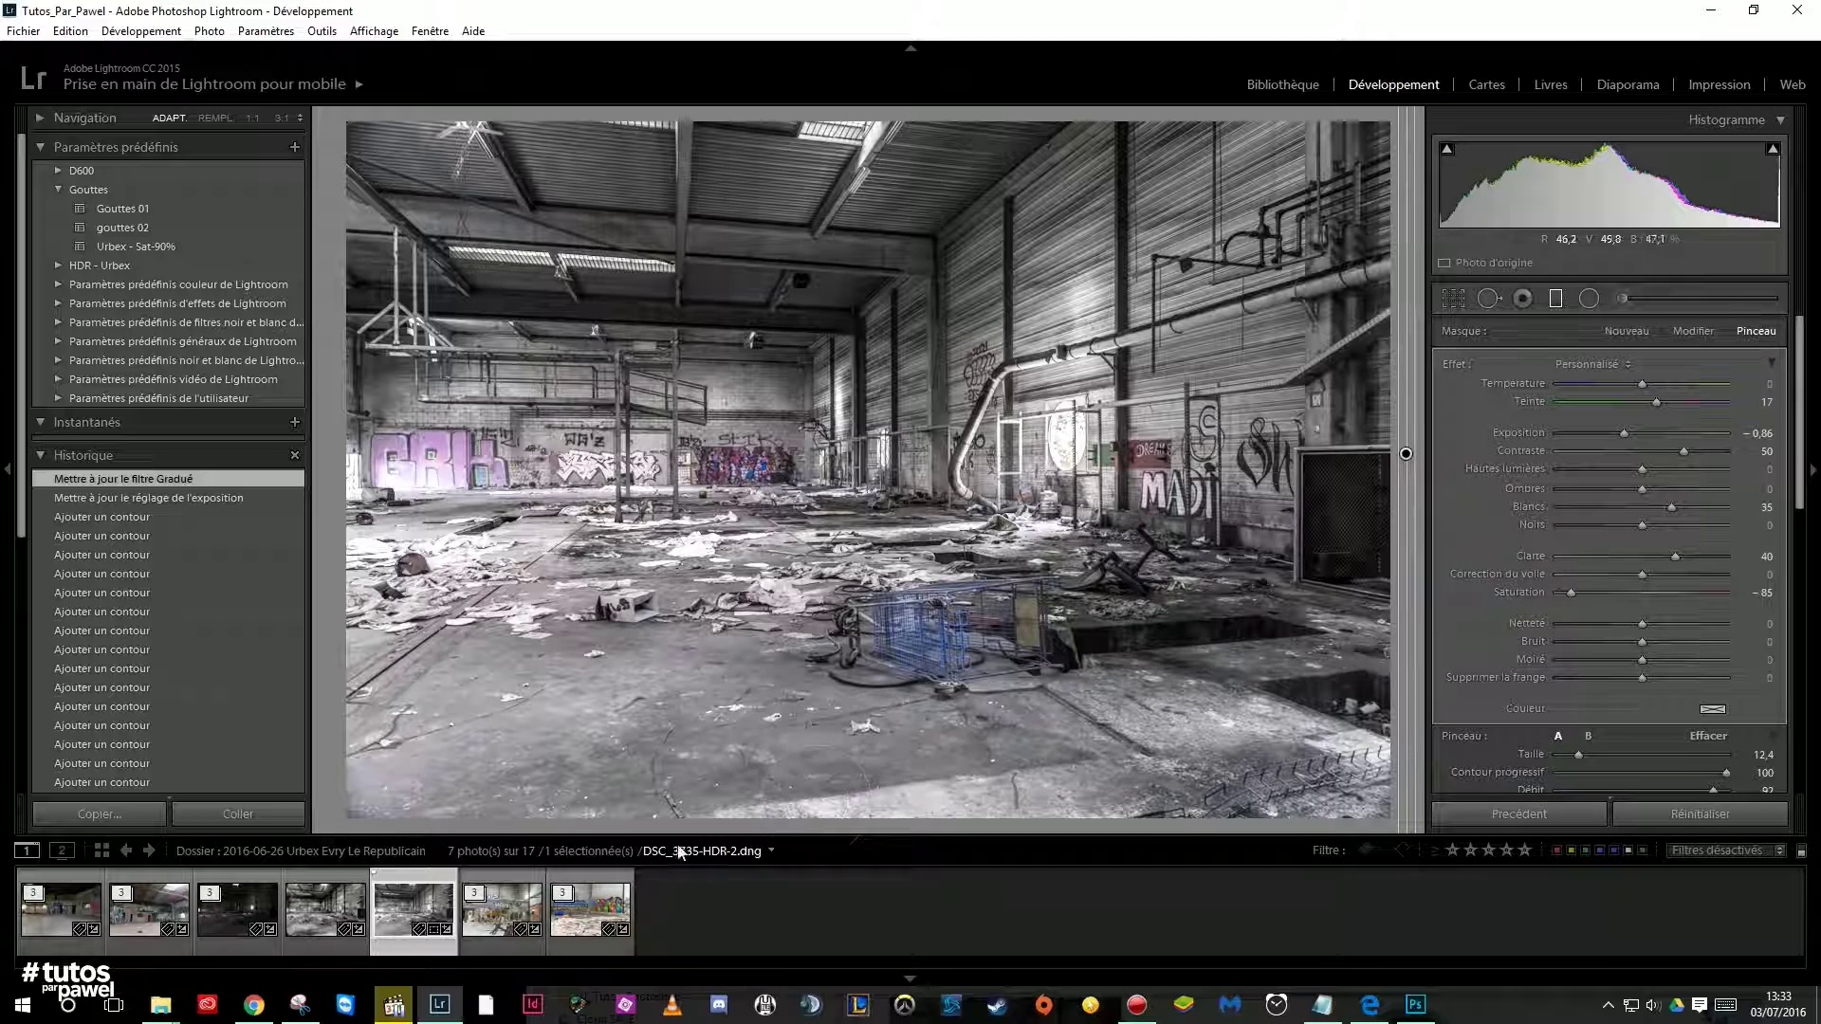
pyautogui.click(322, 925)
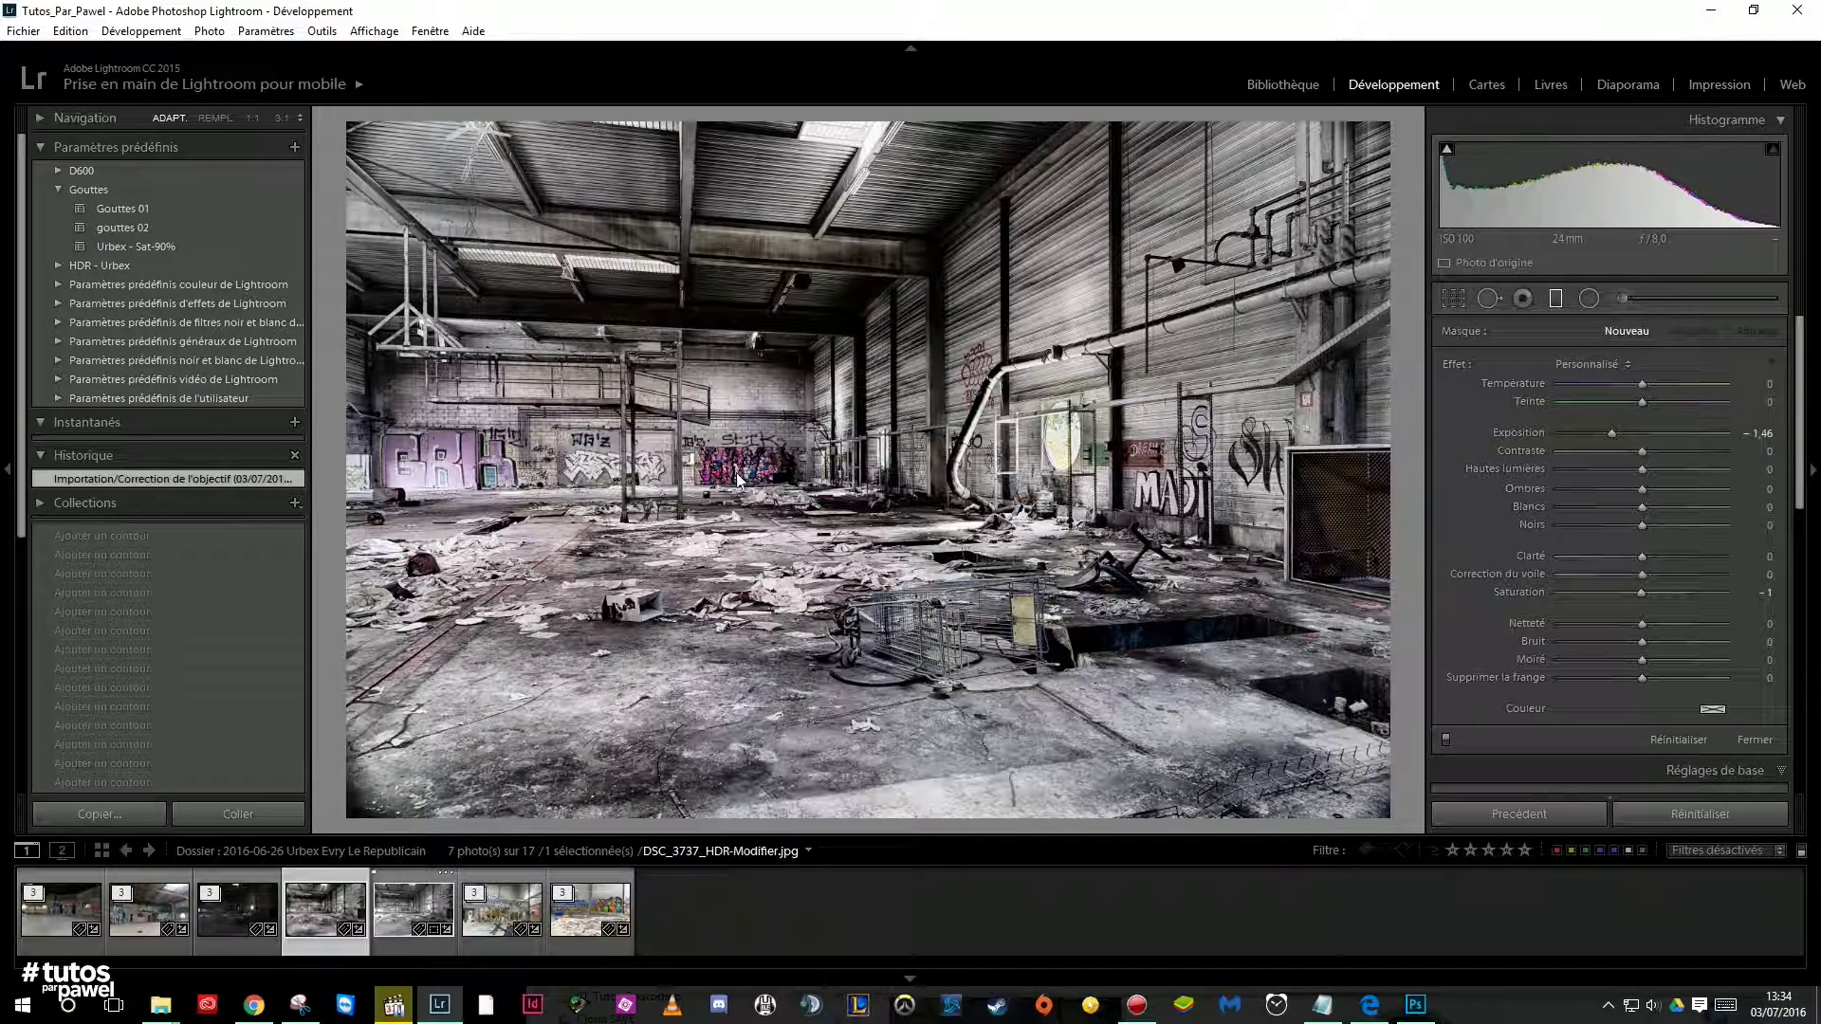
pyautogui.click(407, 918)
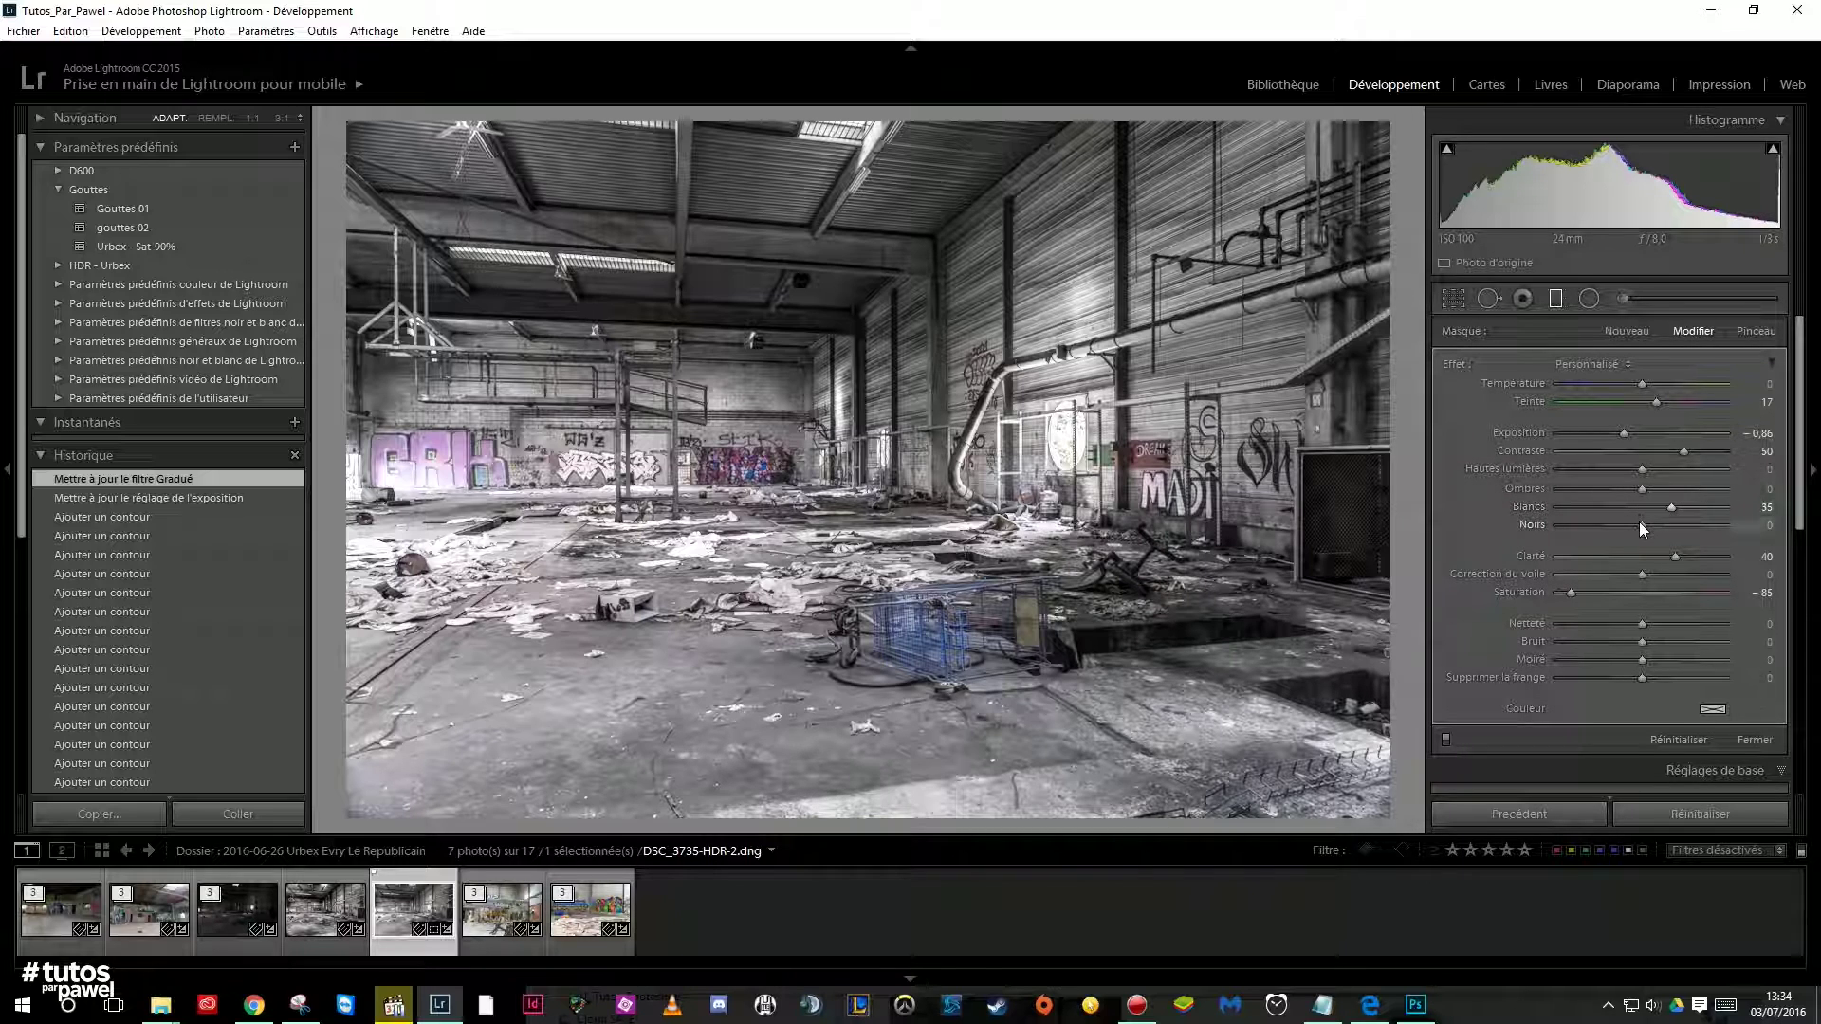
# Set the graduated filter's blacks to −9 and clarity to 69, then close the filter
pyautogui.moveTo(1638, 525)
pyautogui.mouseDown()
pyautogui.moveTo(1623, 526)
pyautogui.moveTo(1705, 556)
pyautogui.mouseUp()
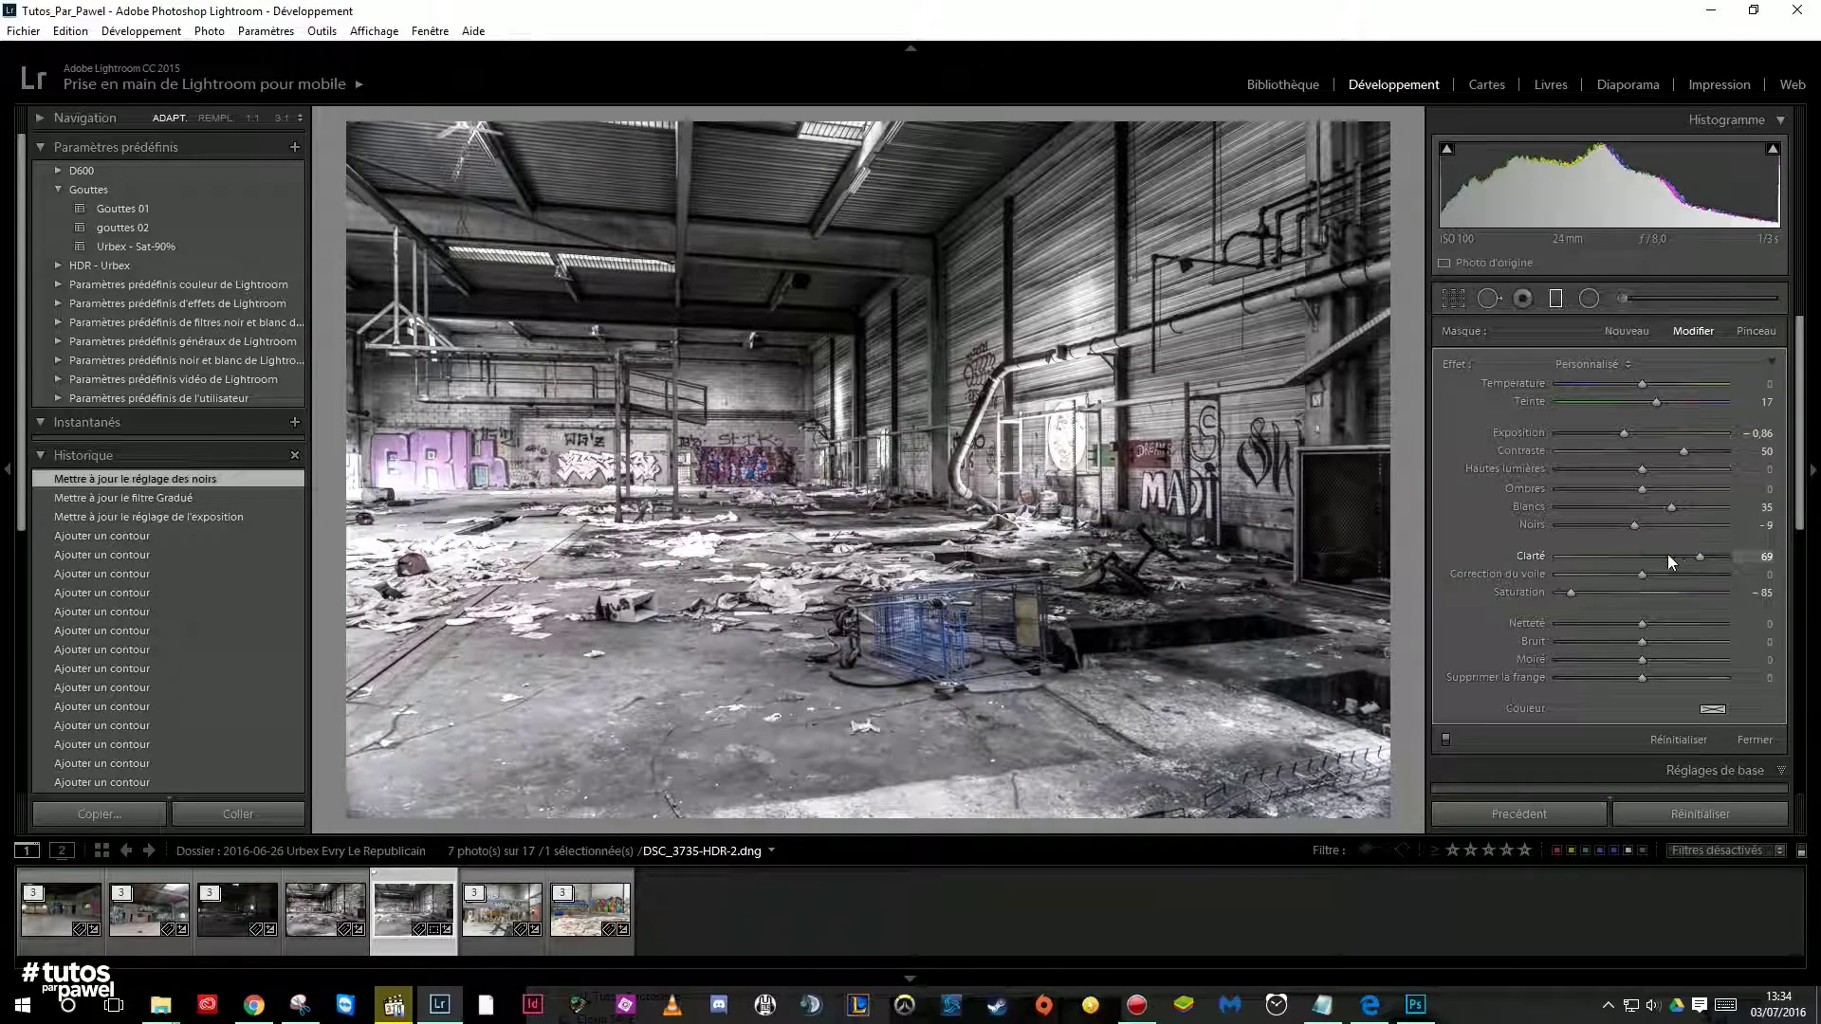
pyautogui.click(1555, 299)
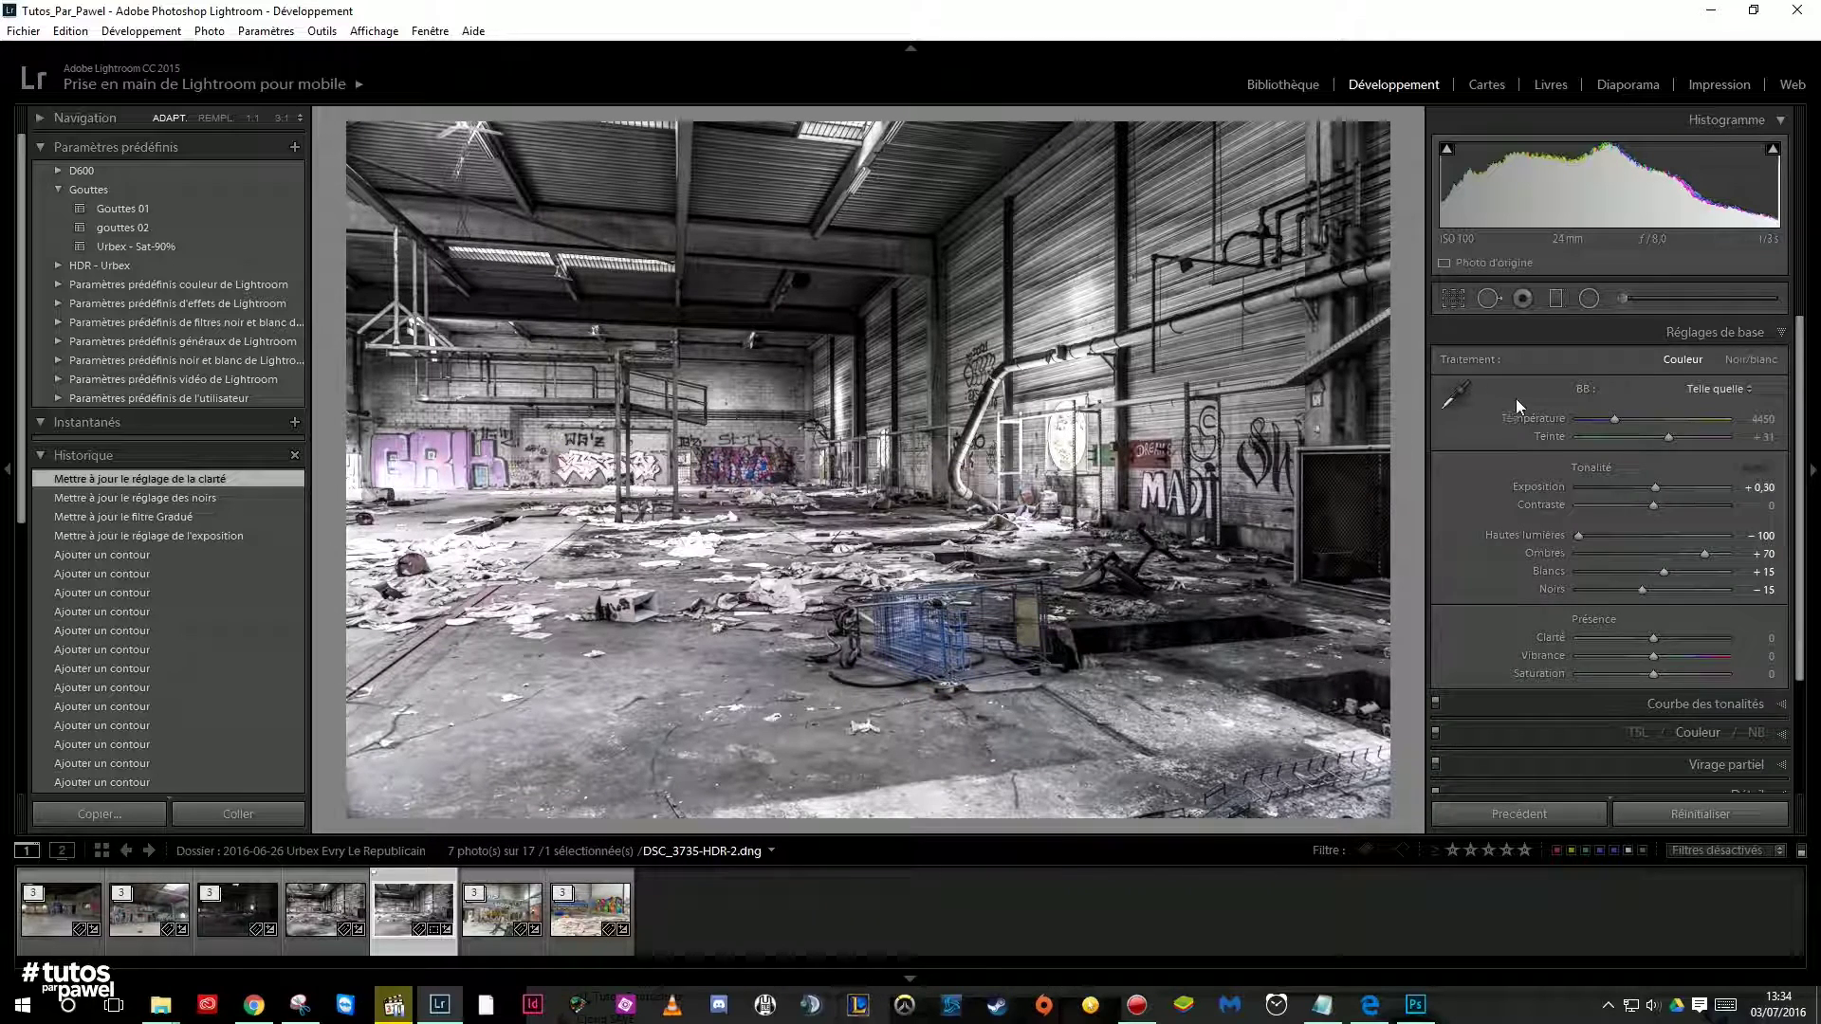